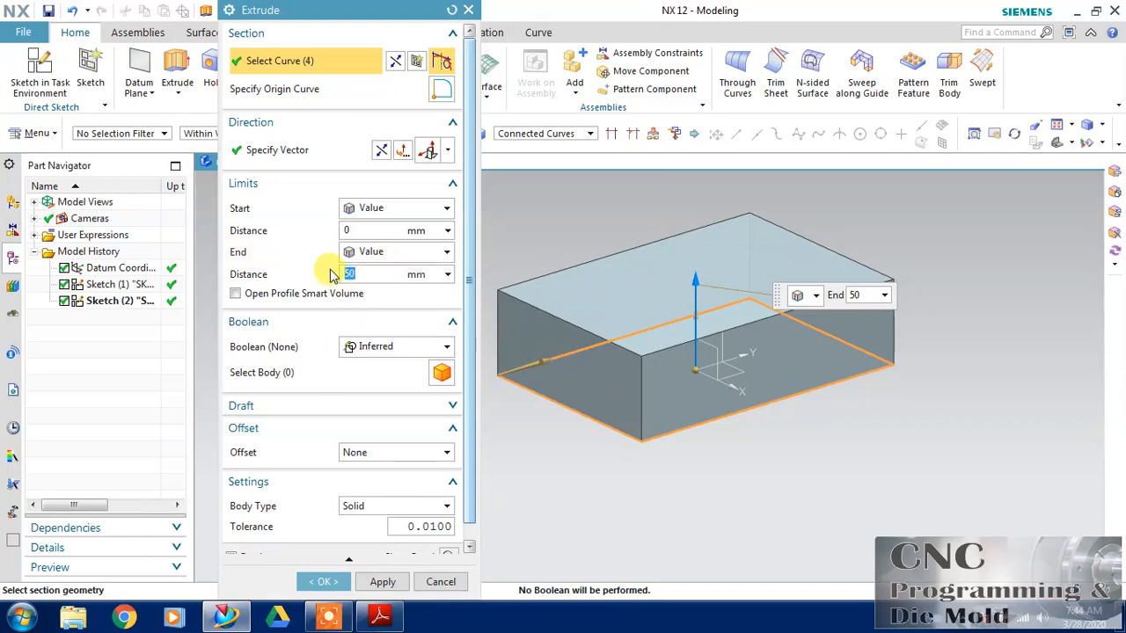
Set the start distance of the rectangle's extrusion to 10 mm
left_click(352, 226)
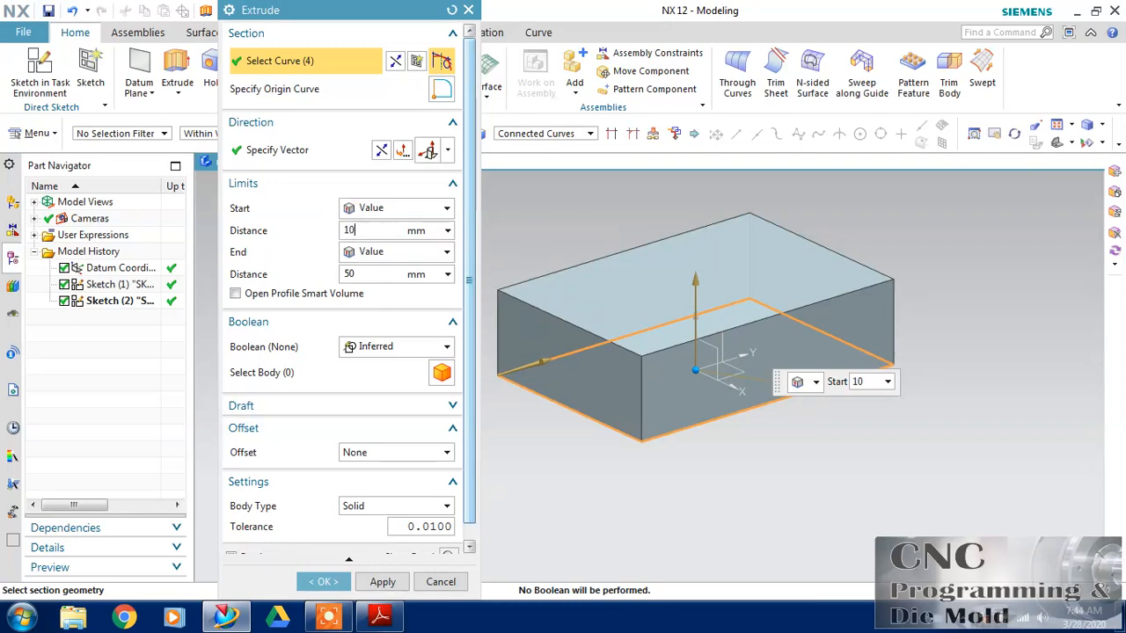
type("10")
key("Return")
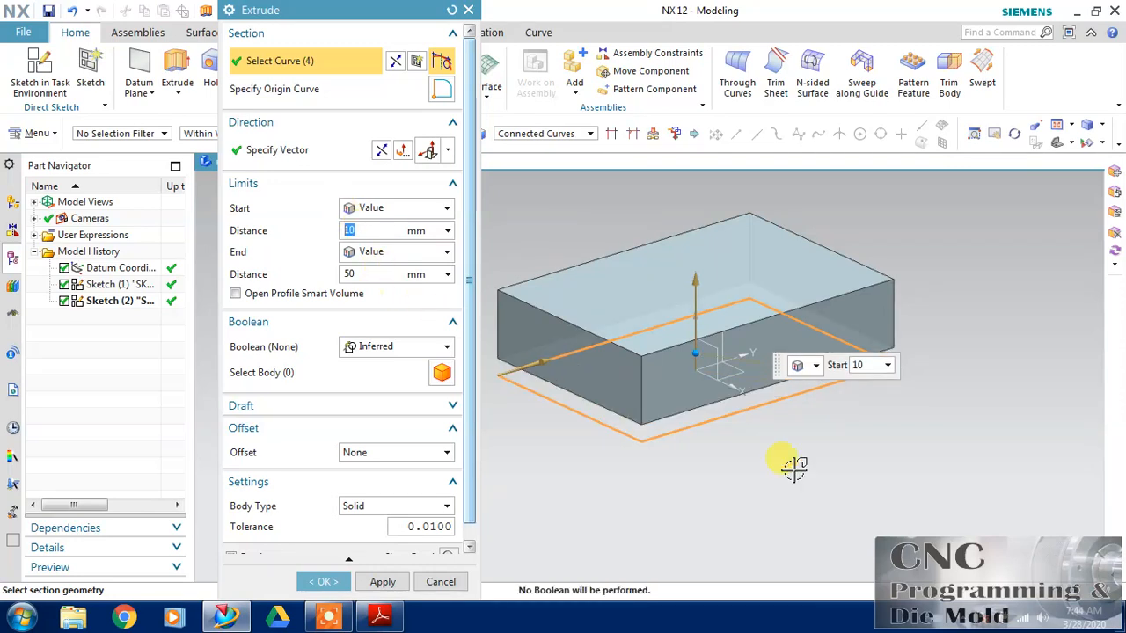
middle_click_drag(794, 467, 787, 466)
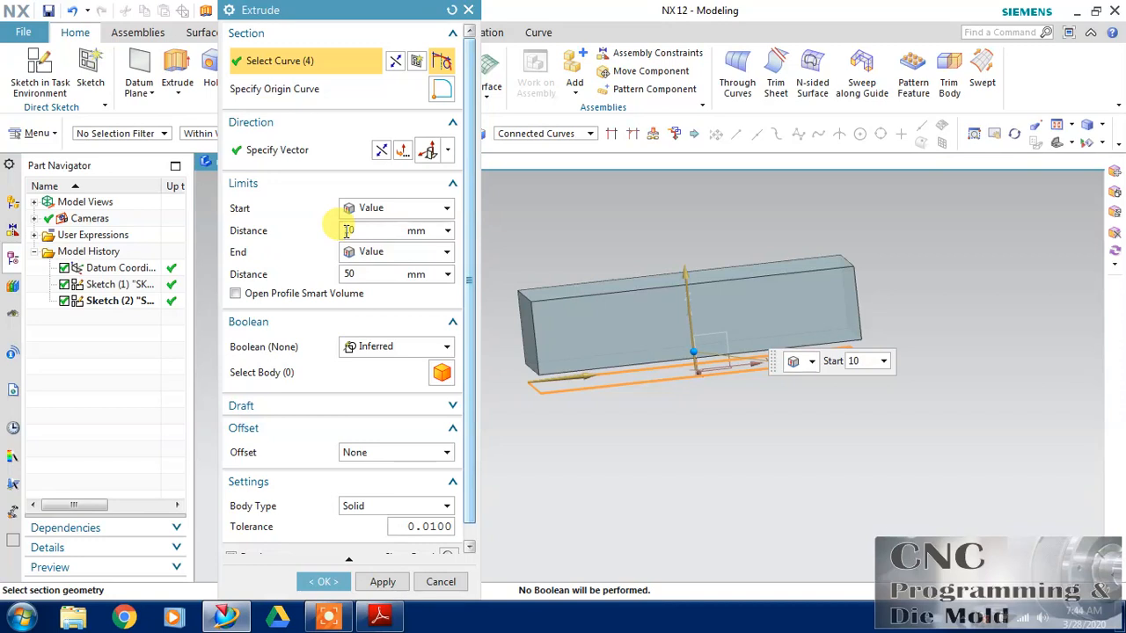
Set the extrusion's start distance to -10 mm so the block extends below the sketch plane
left_click(360, 274)
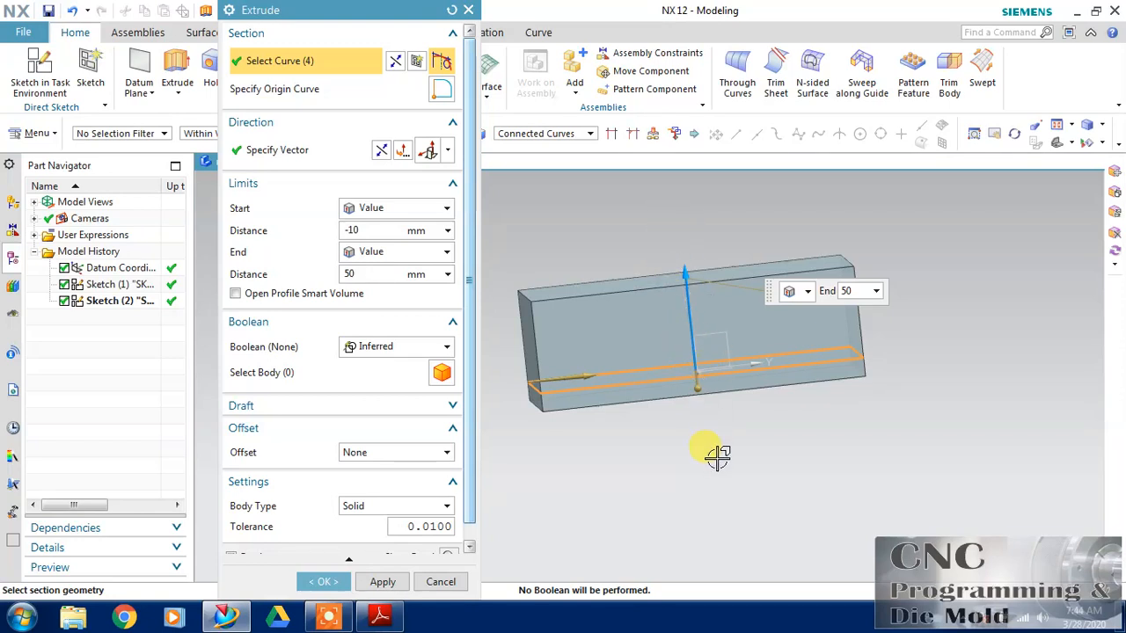
left_click(375, 230)
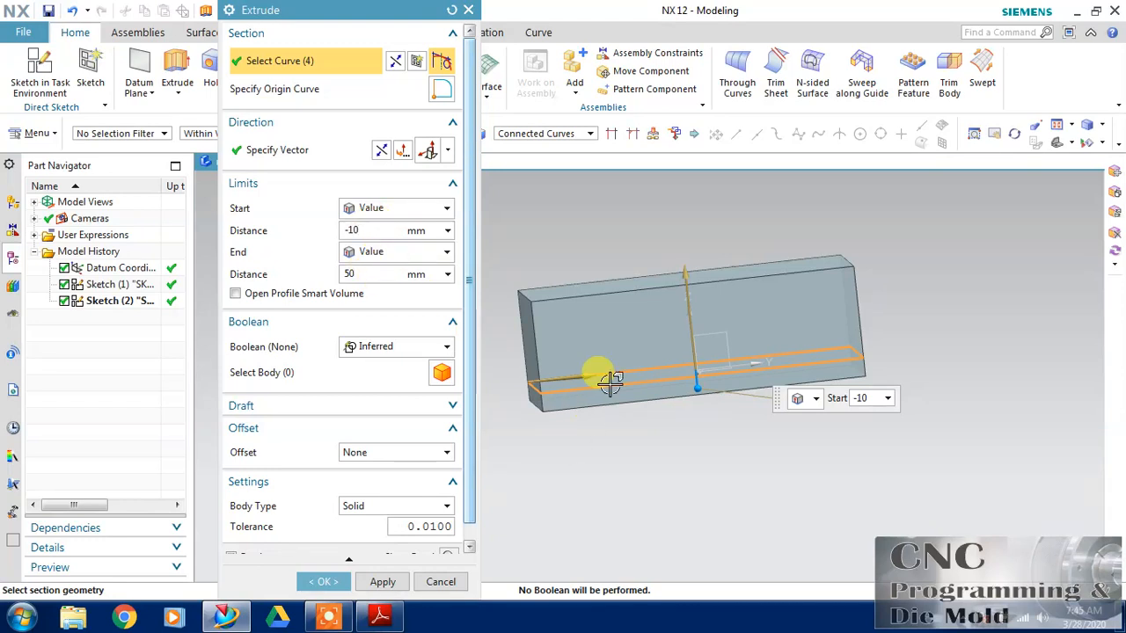
middle_click_drag(641, 415, 677, 448)
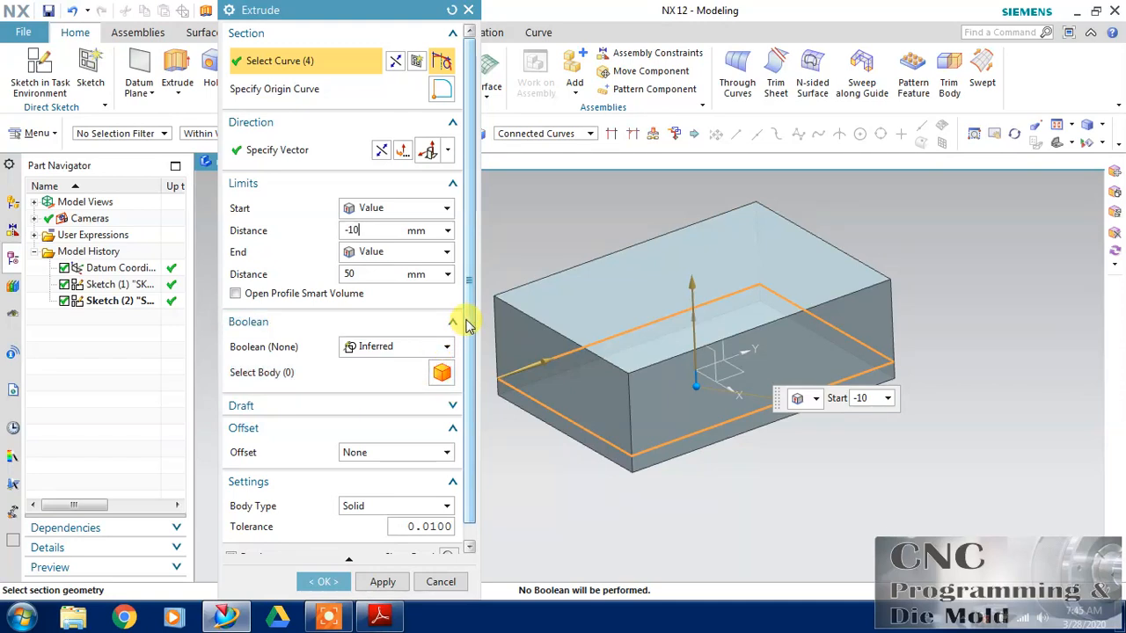
Add a From Start Limit draft to the extrusion
left_click_drag(466, 322, 473, 405)
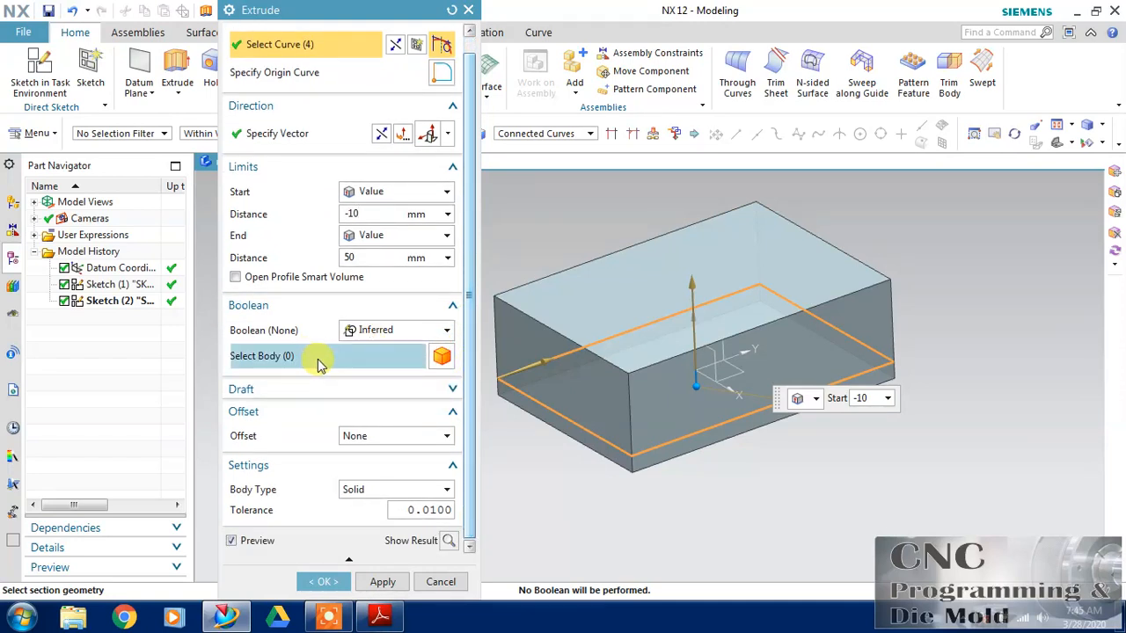
left_click(320, 389)
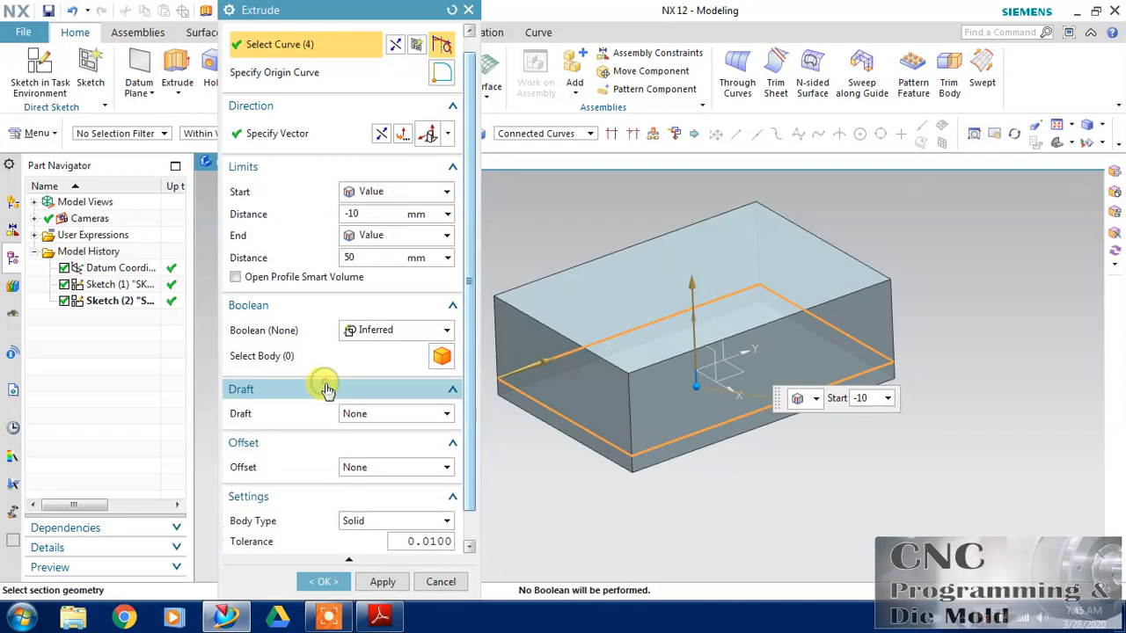
left_click(374, 414)
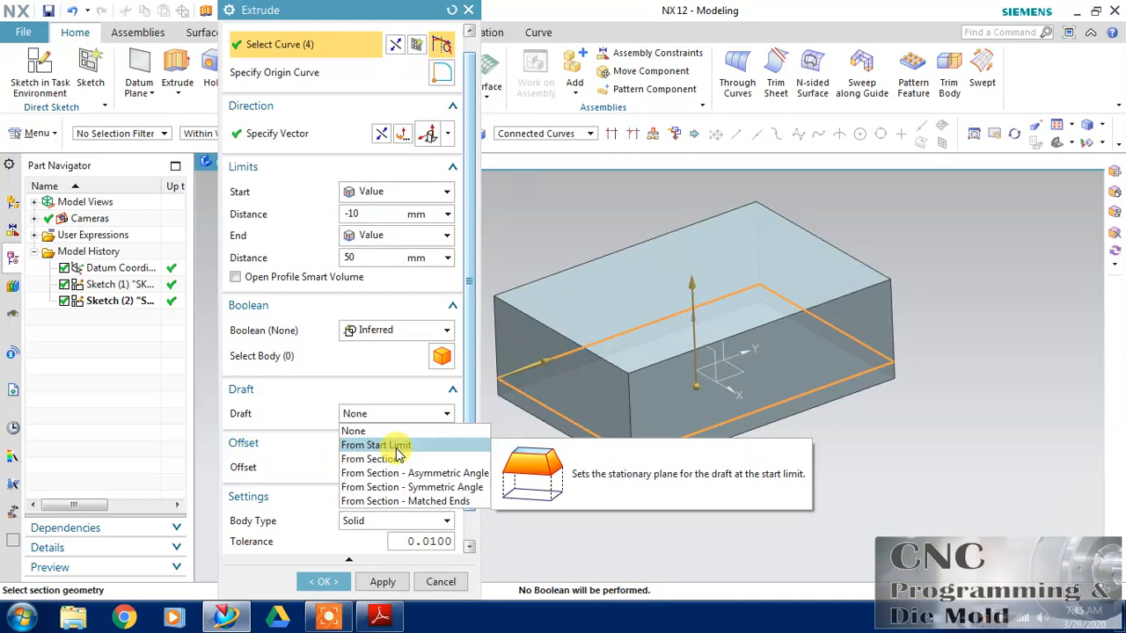
left_click(845, 471)
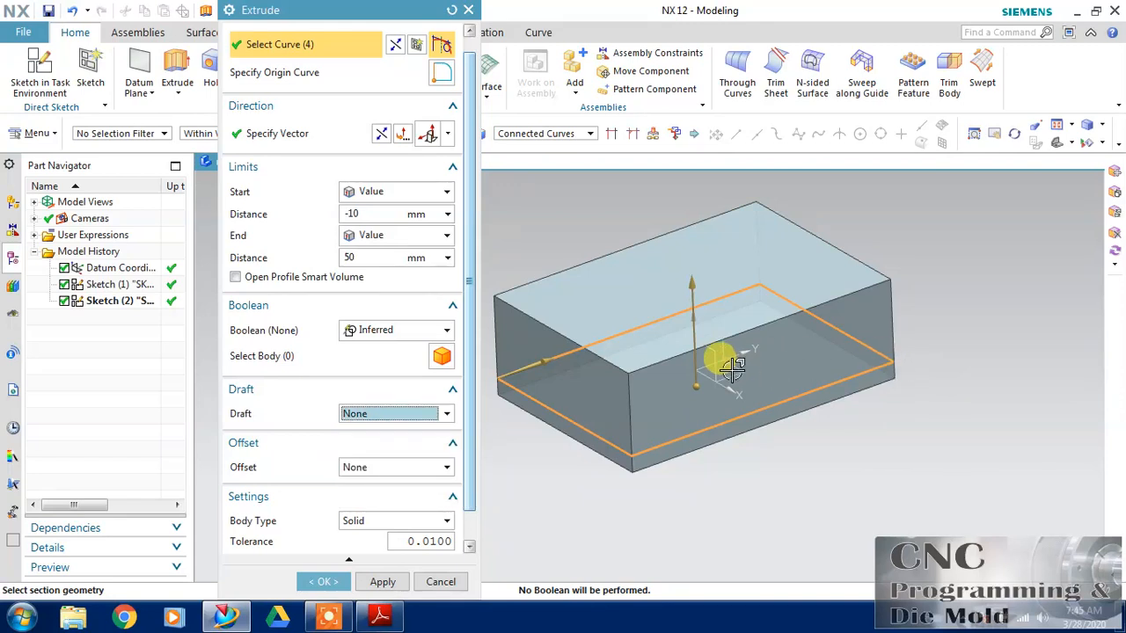
left_click(443, 413)
left_click(405, 444)
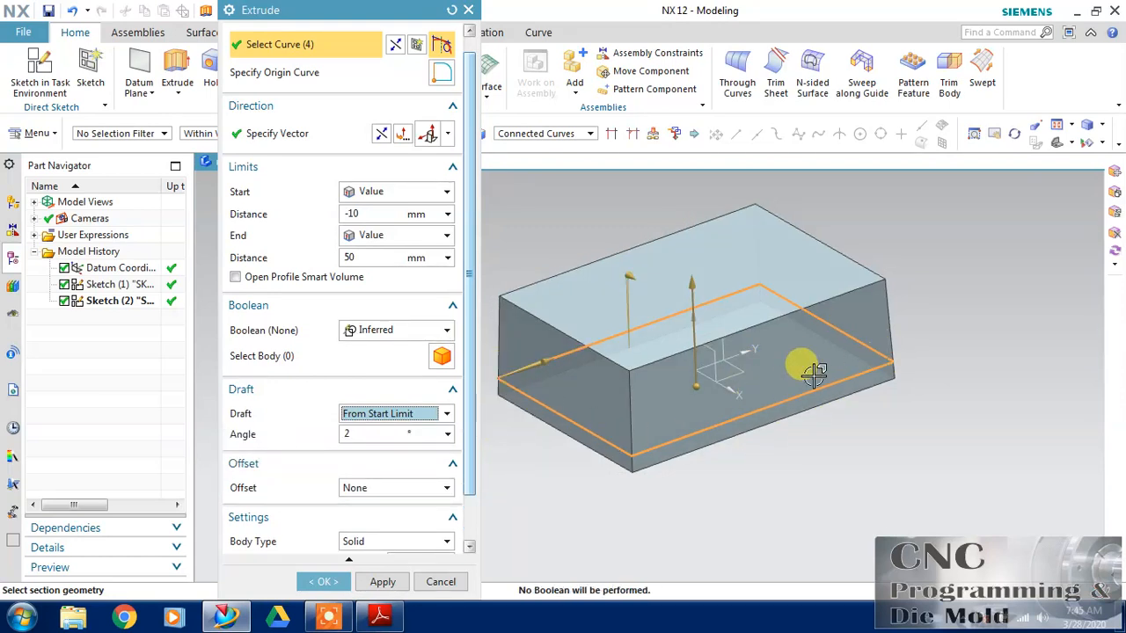
Set the draft angle to 4°, and increase it to 14° directly on the model
left_click(385, 437)
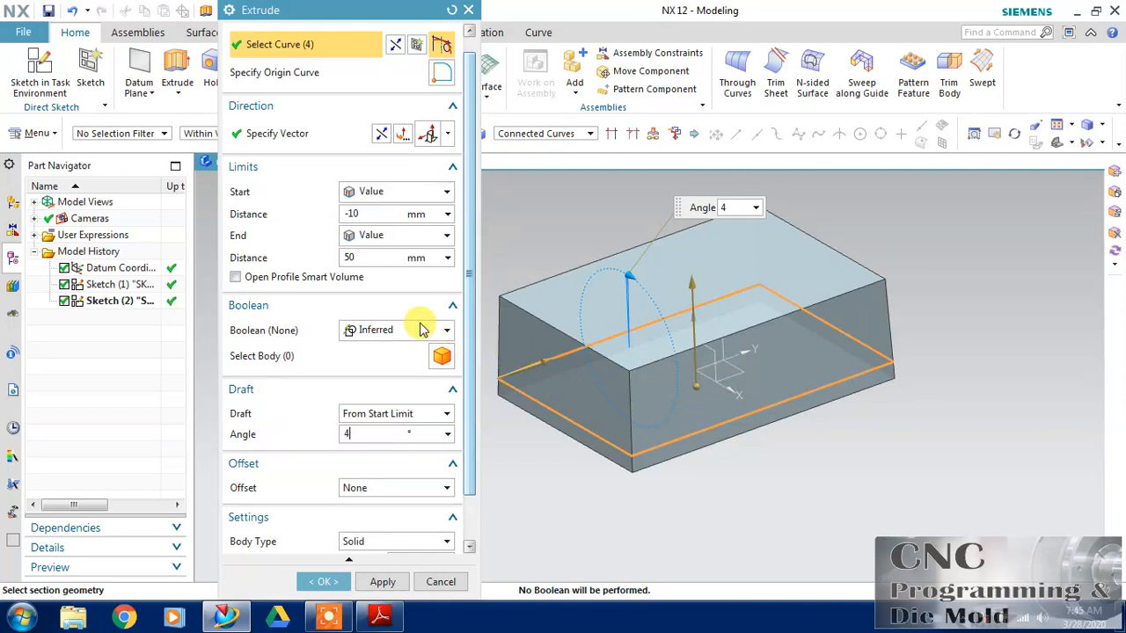
left_click(371, 256)
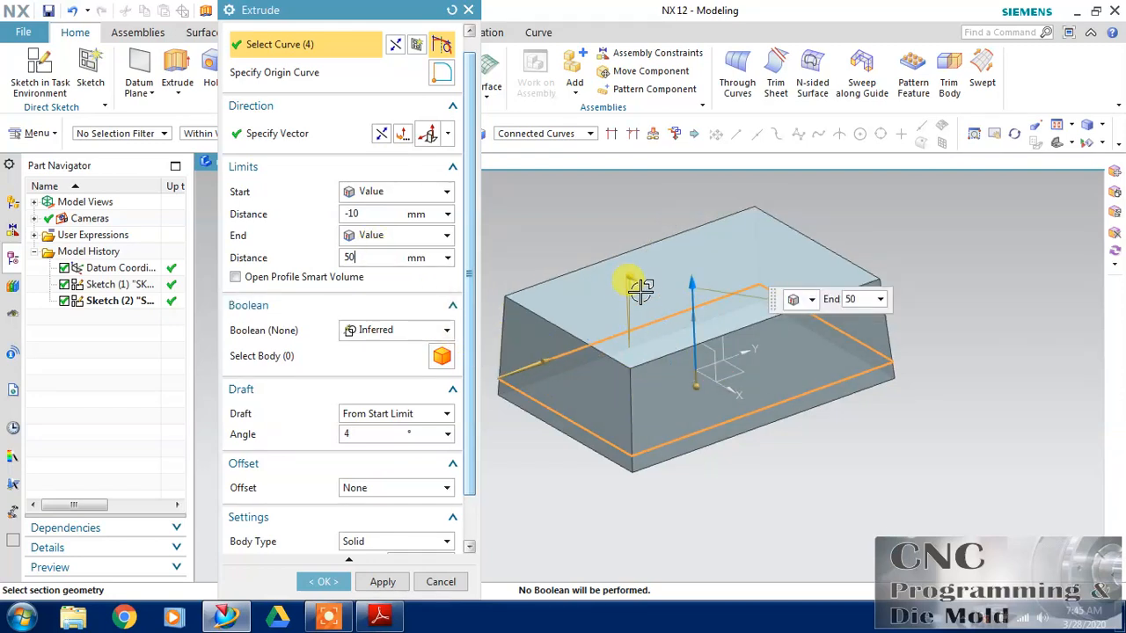
mouse_move(635, 279)
left_mouse_down()
mouse_move(648, 296)
mouse_move(610, 261)
mouse_move(642, 291)
left_mouse_up()
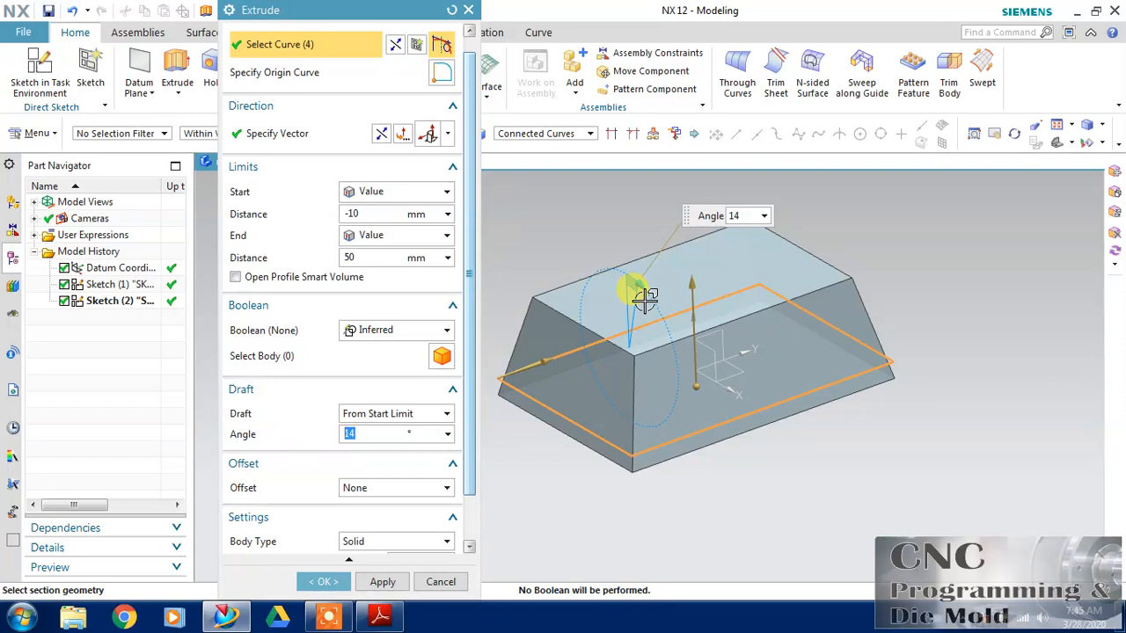
Switch the draft type to From Section and its angle option to Multiple
left_click(447, 414)
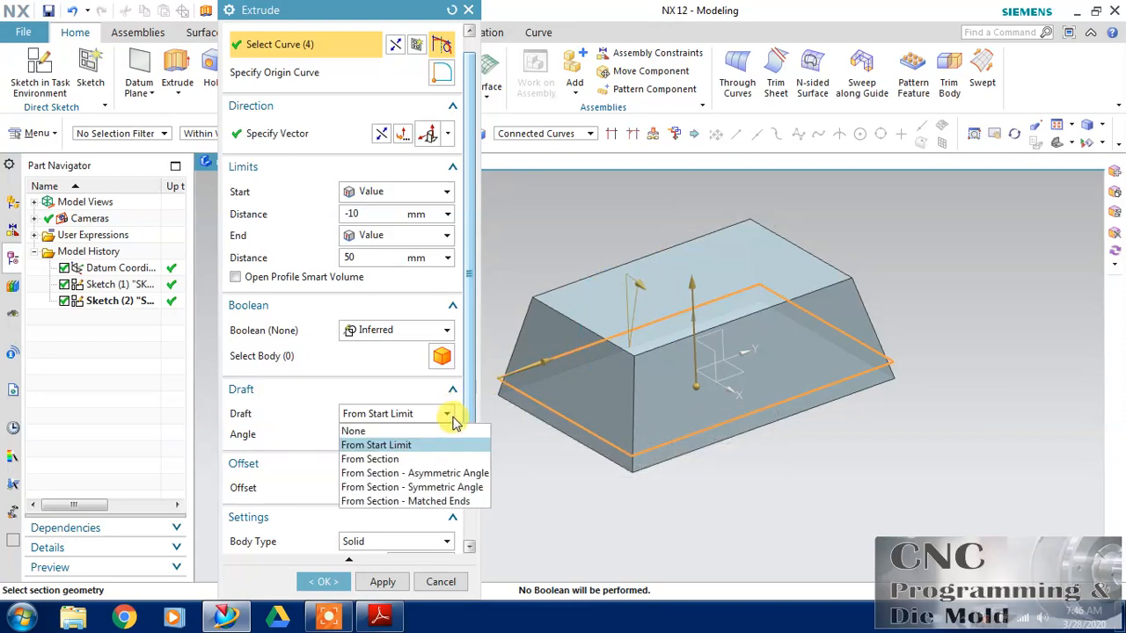
left_click(401, 459)
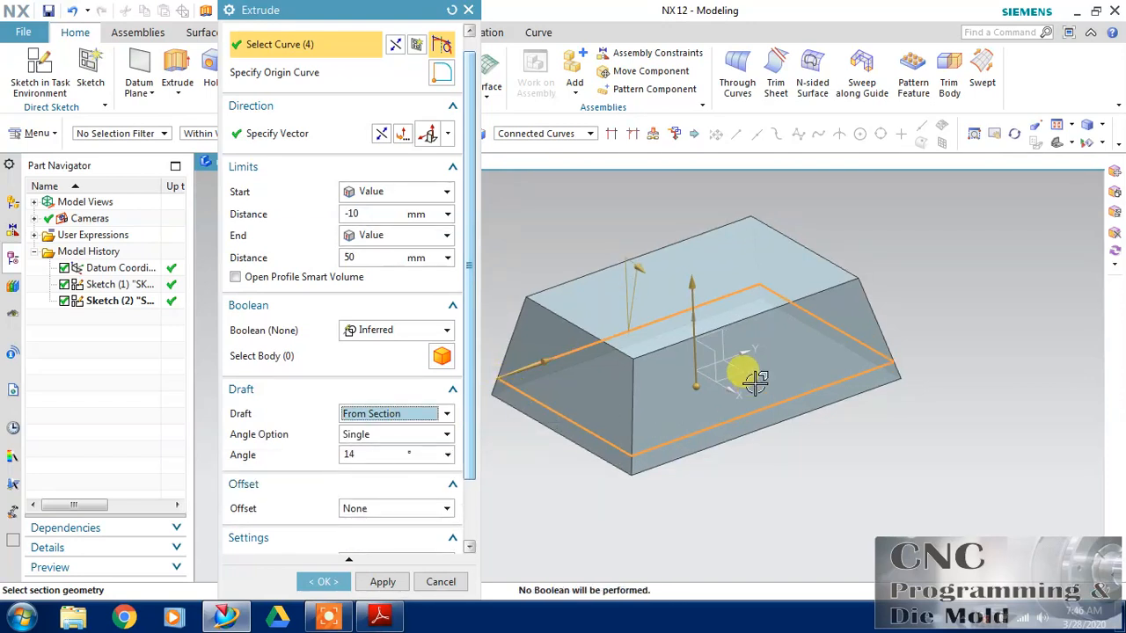
left_click(406, 440)
left_click(382, 460)
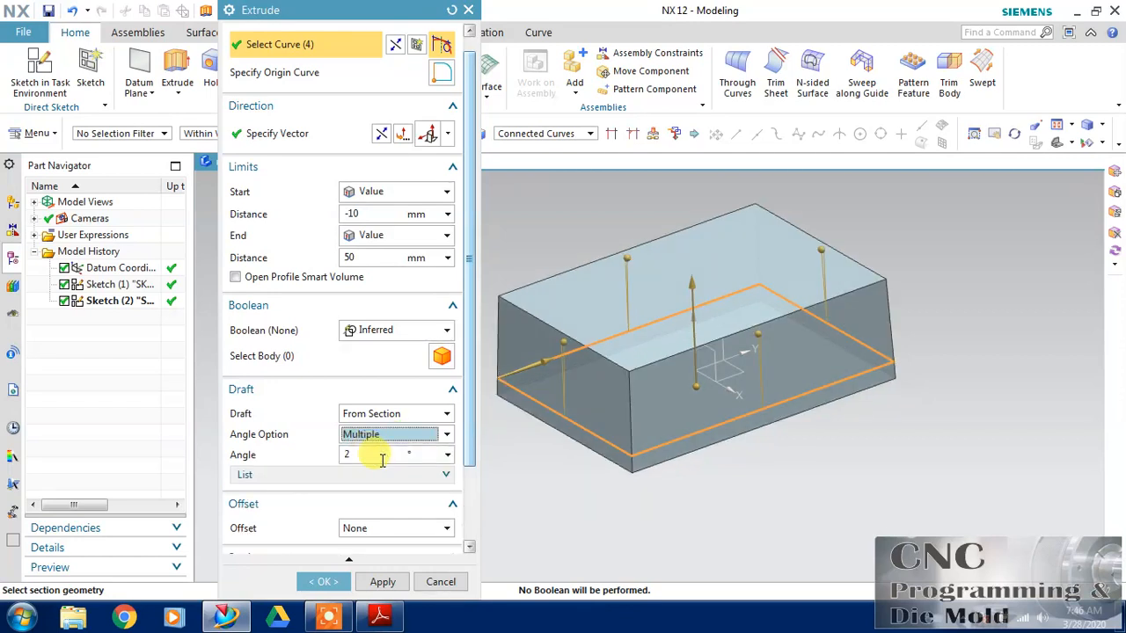
Give each side its own draft angle: Angle 1 20°, Angle 4 11°, Angle 2 10° and Angle 3 13°
left_click(622, 252)
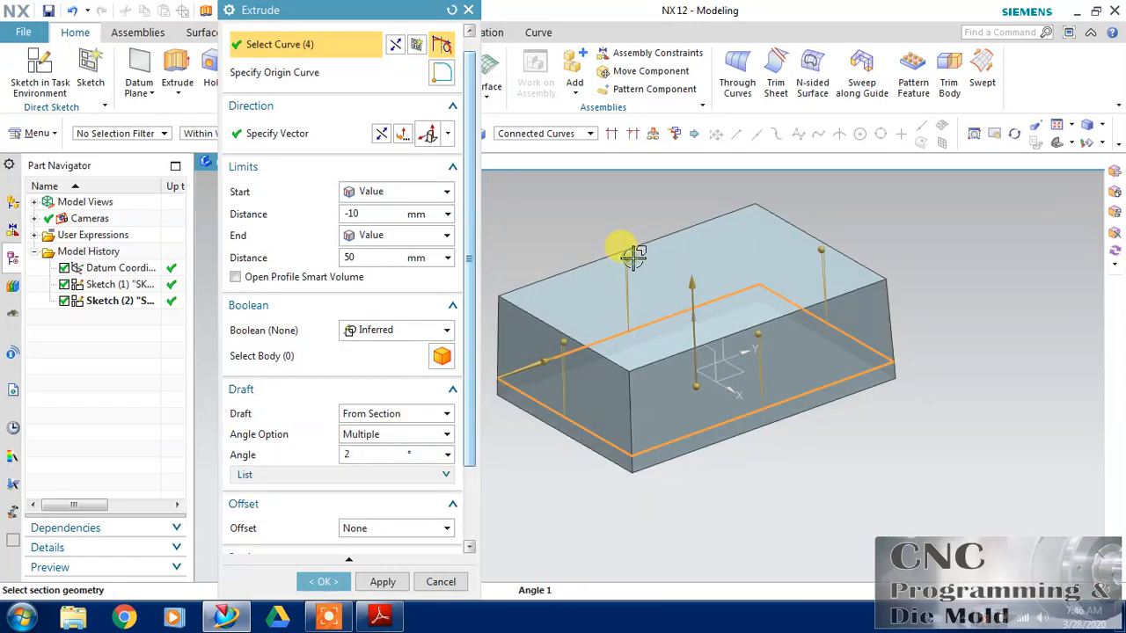
left_click_drag(627, 252, 637, 257)
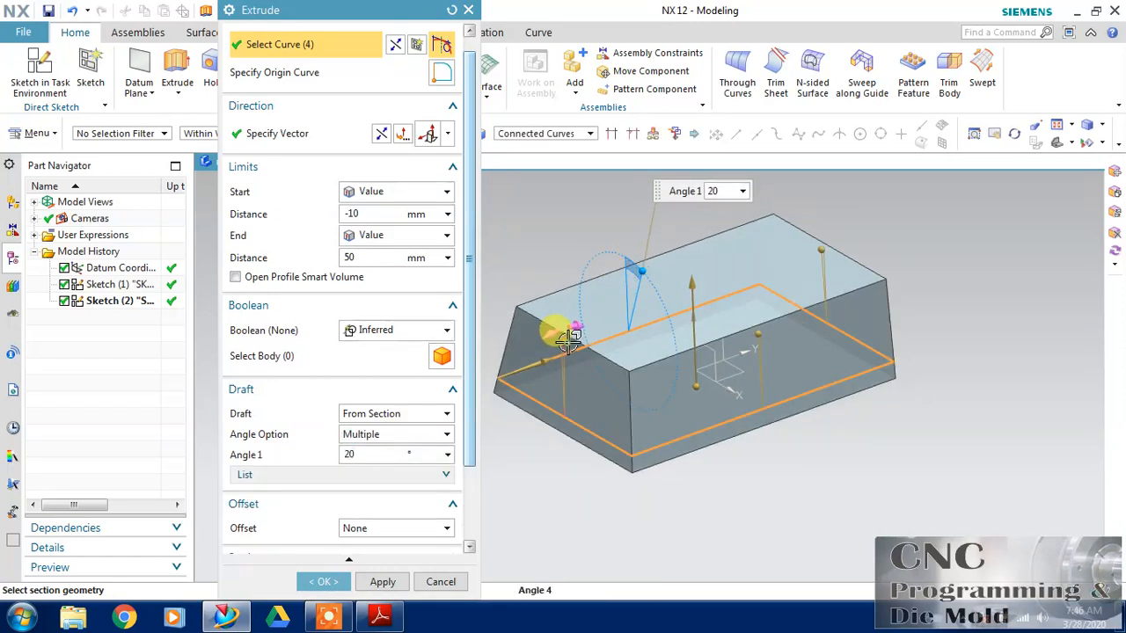
left_click_drag(559, 330, 576, 350)
left_click(446, 474)
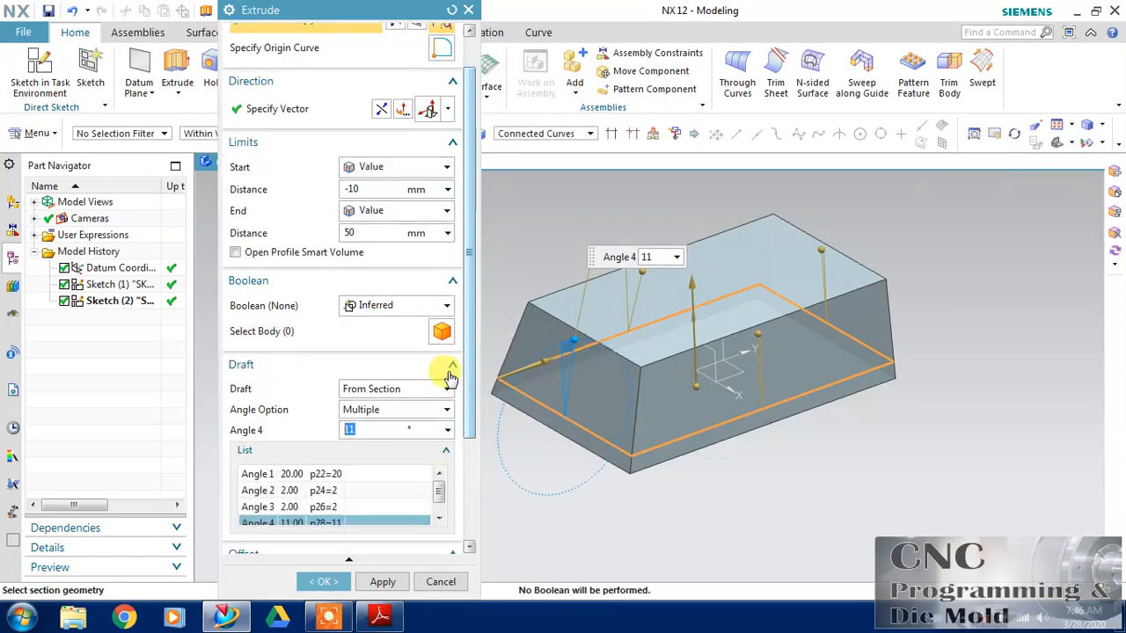
left_click_drag(471, 323, 476, 394)
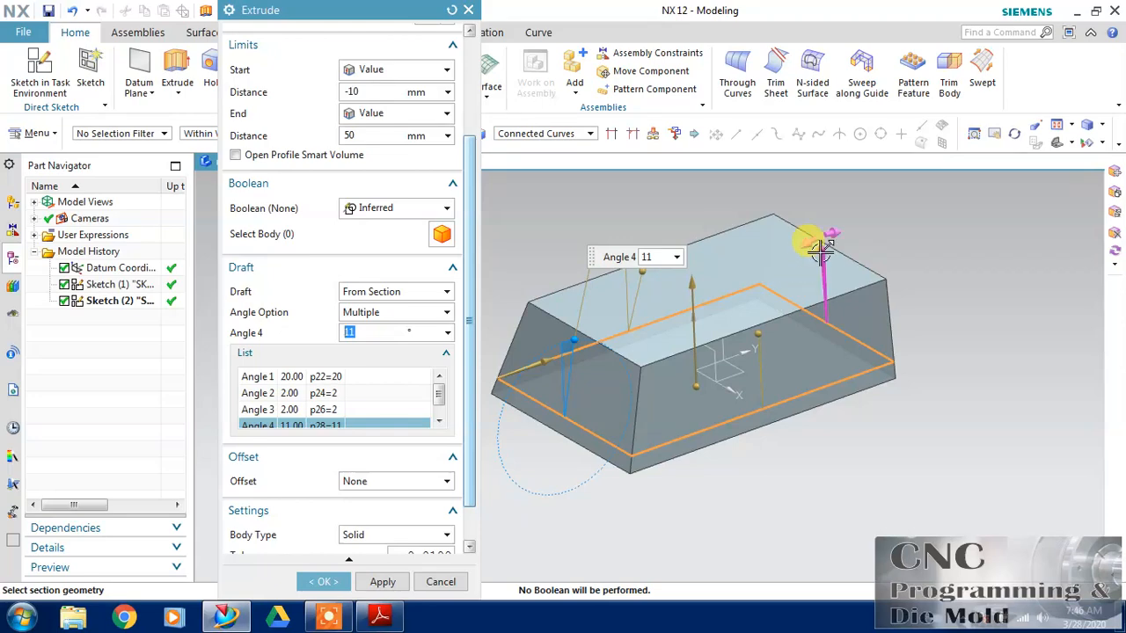
left_click_drag(820, 250, 802, 248)
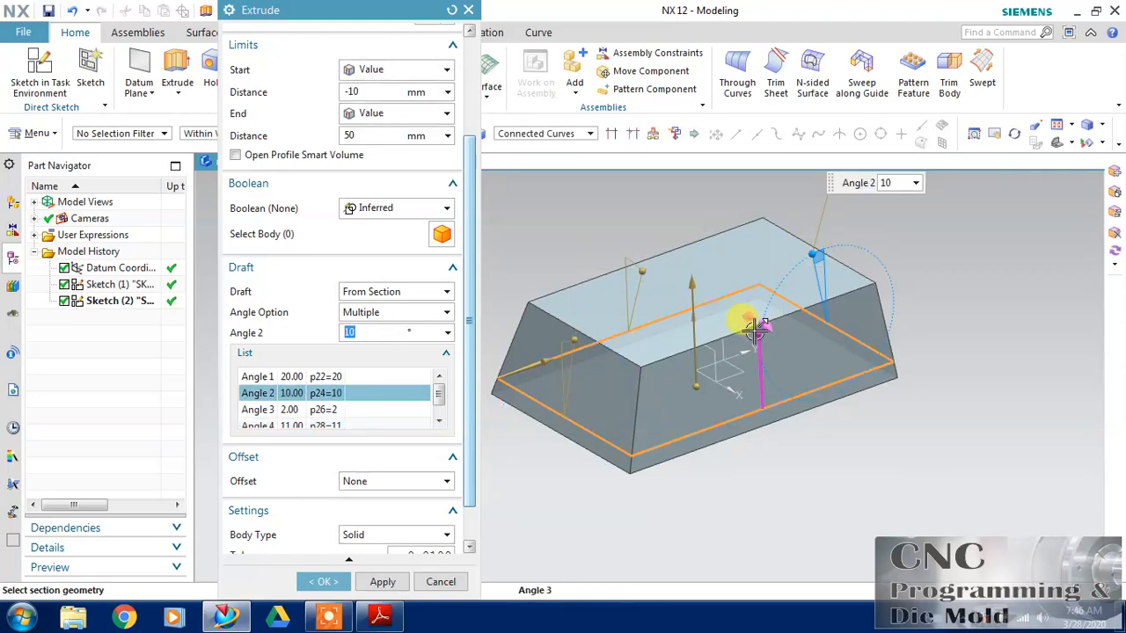
left_click_drag(749, 331, 743, 330)
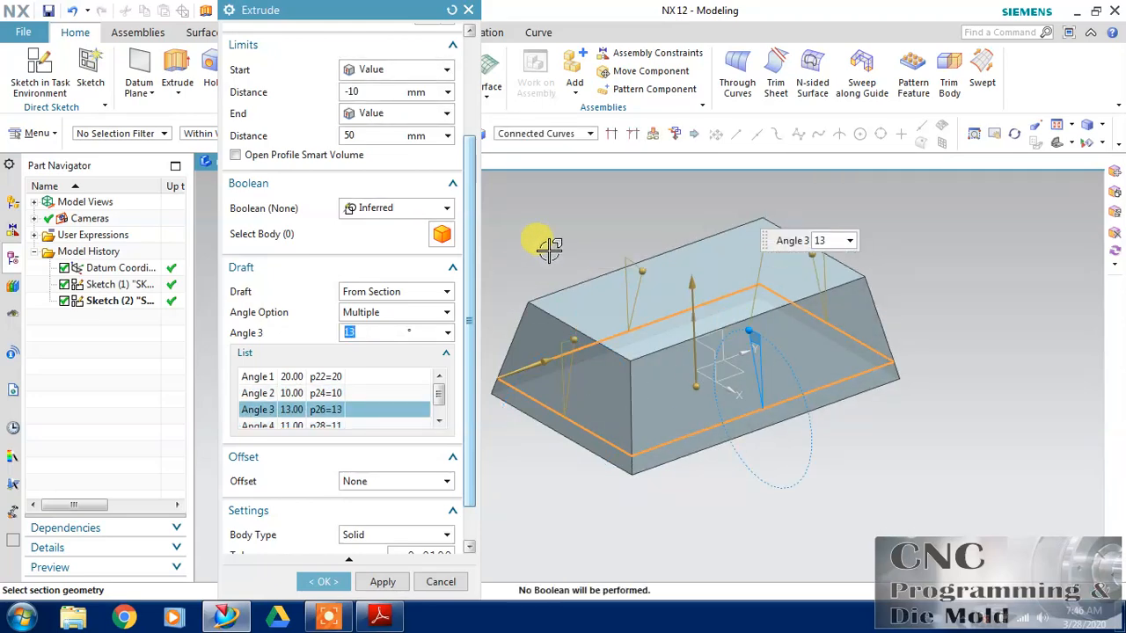
middle_click_drag(572, 226, 563, 282)
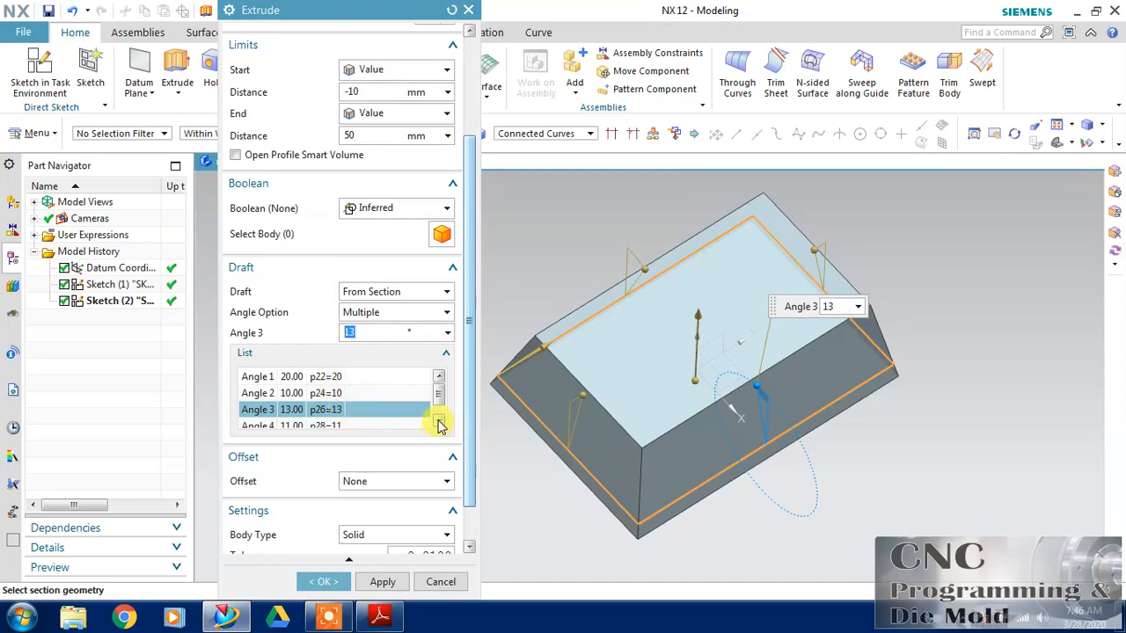
left_click(439, 422)
left_click_drag(441, 410, 444, 397)
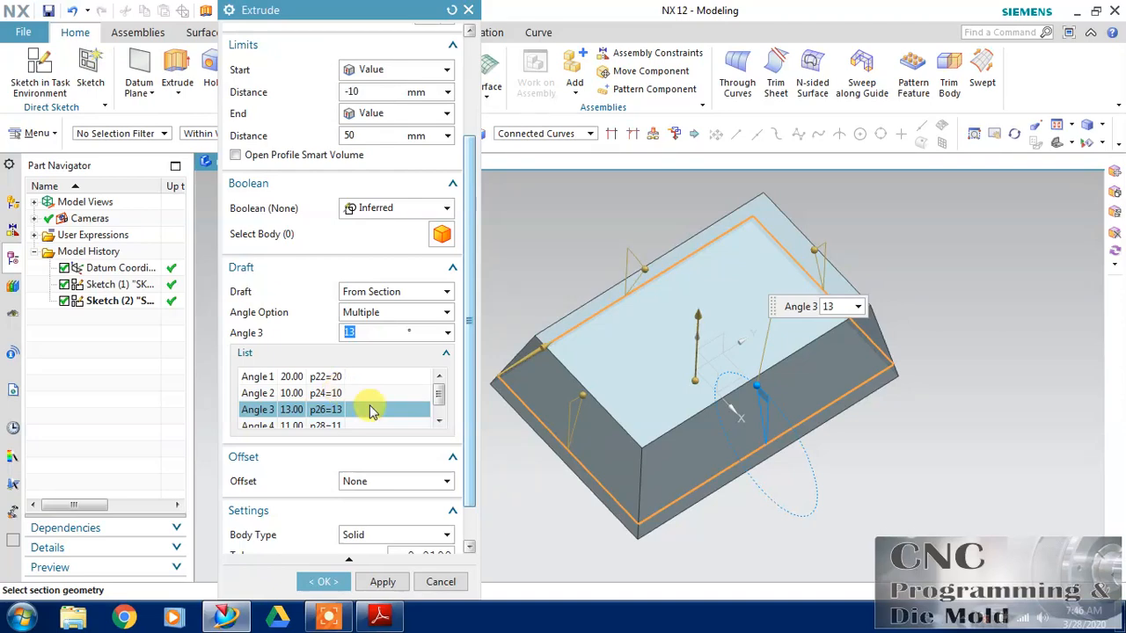
middle_click_drag(708, 437, 723, 437)
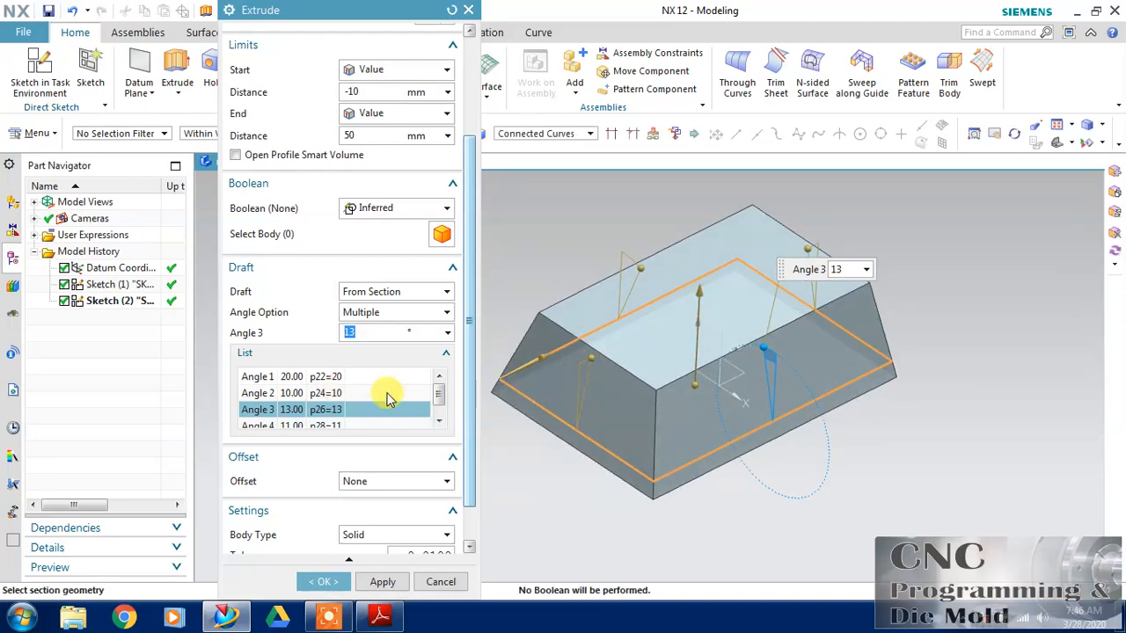
Switch the draft angle option to Single and back to Multiple, and create the extrusion
scroll(439, 382, "up", 2)
scroll(439, 381, "down", 1)
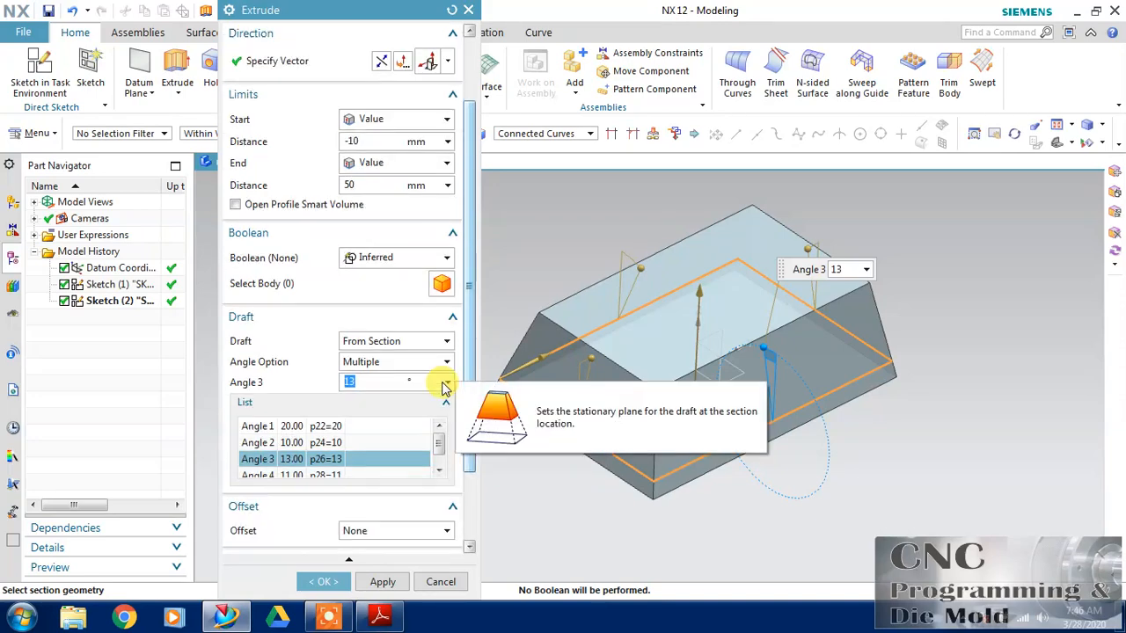
left_click(425, 363)
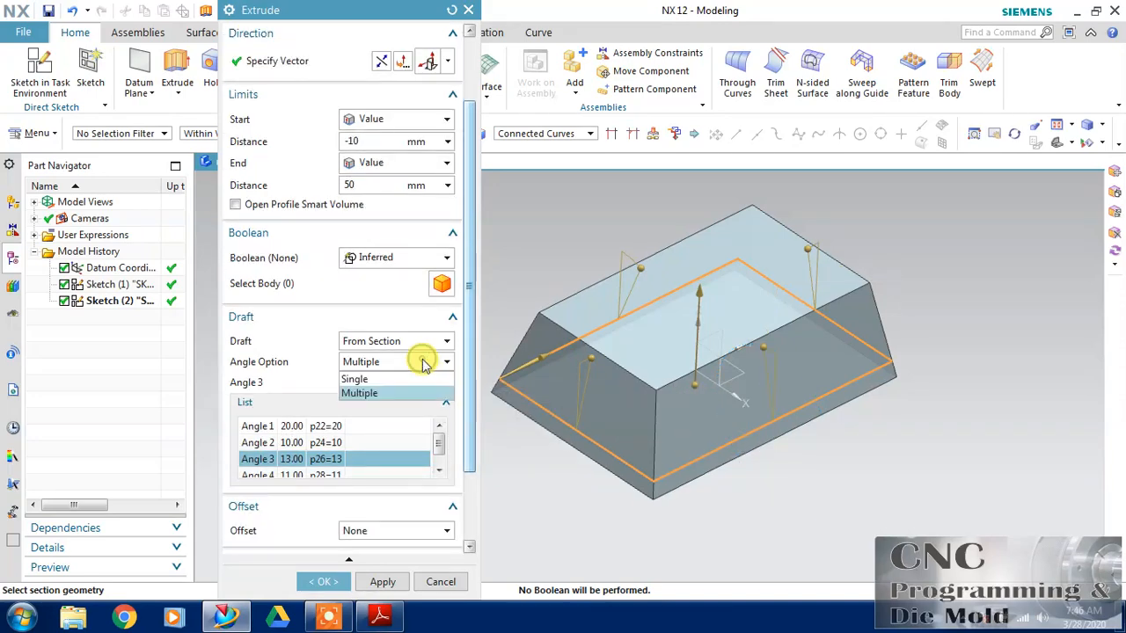
left_click(369, 379)
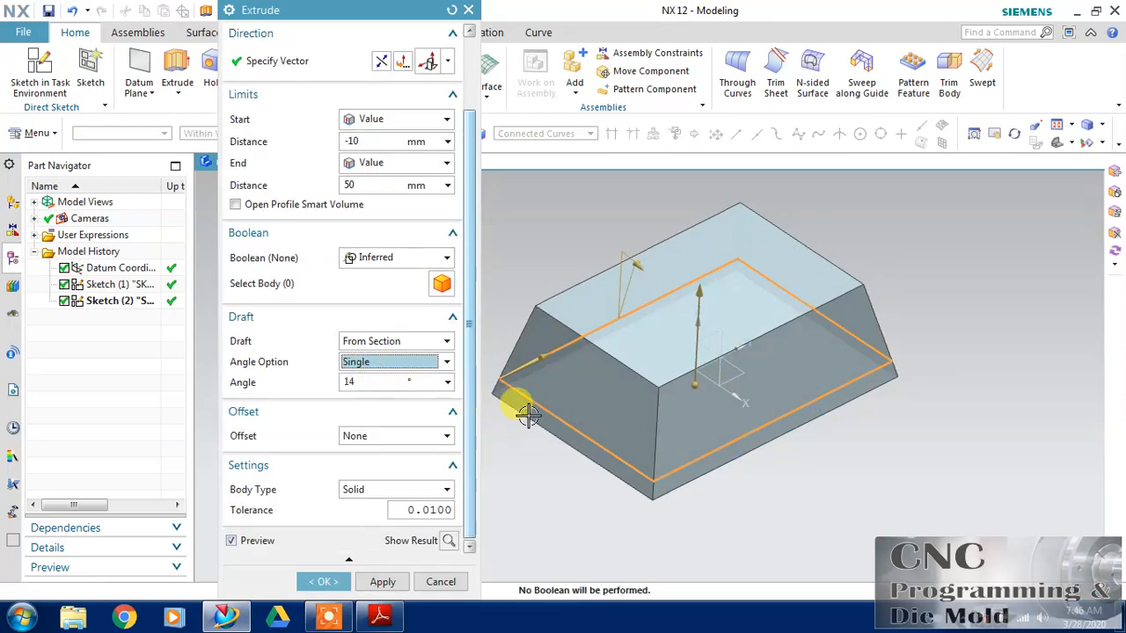
left_click(427, 364)
left_click(390, 394)
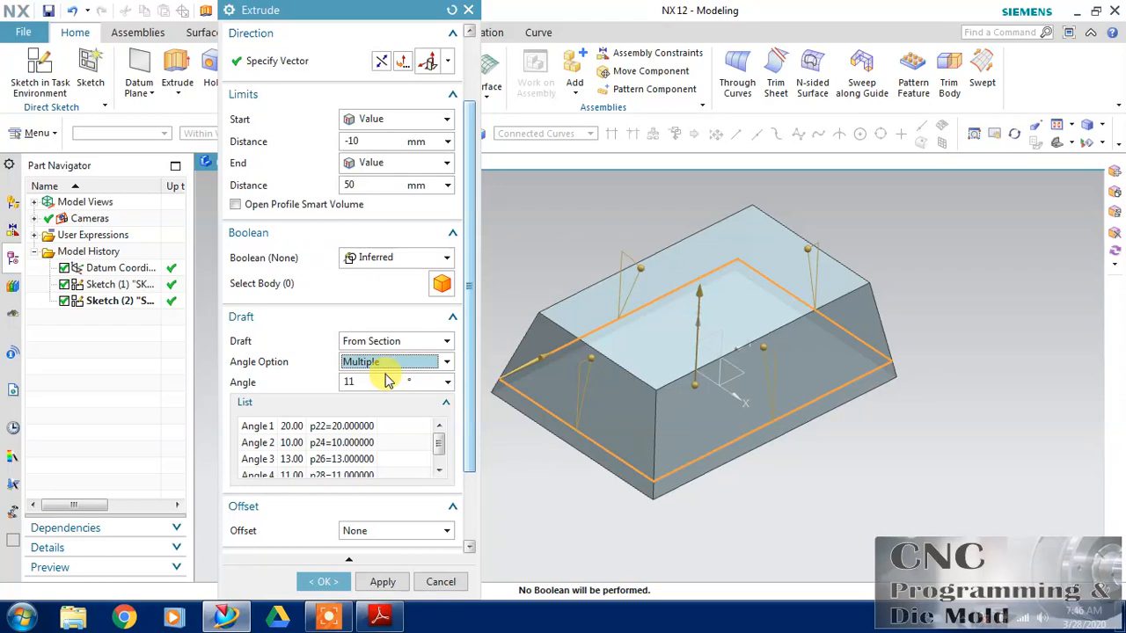
left_click(439, 468)
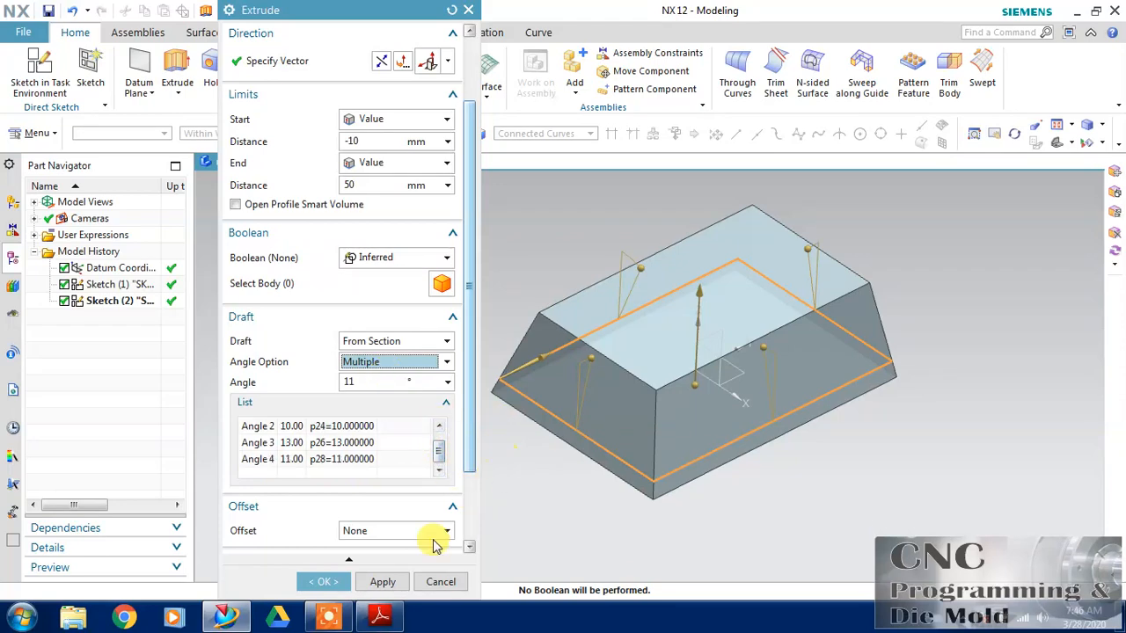
left_click(323, 581)
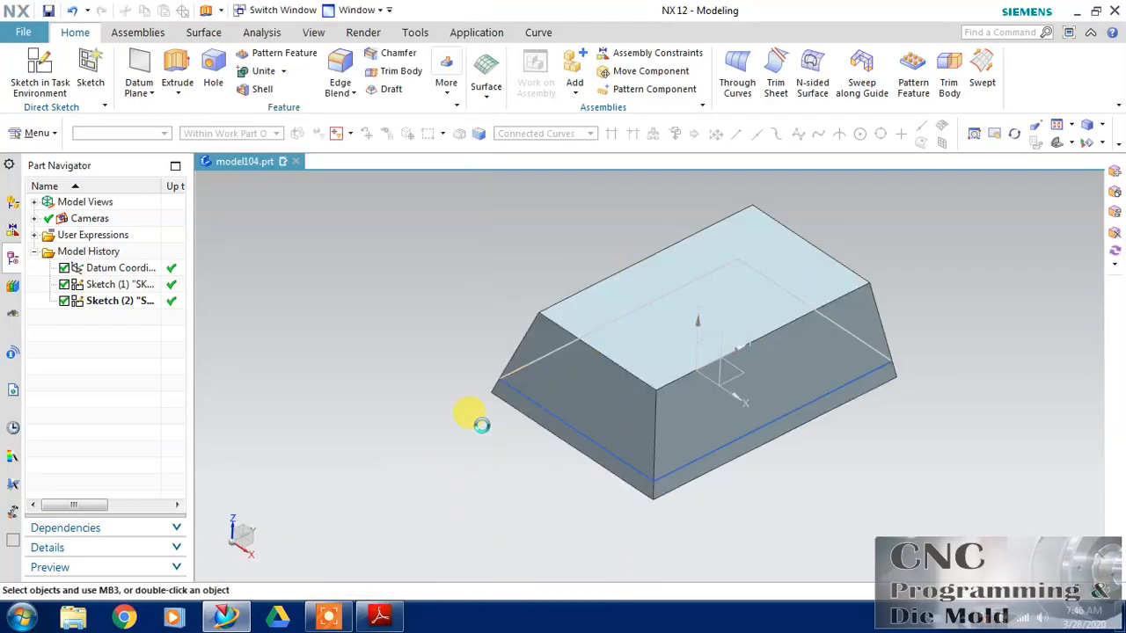
Delete the drafted extrusion, keeping its rectangular sketch
mouse_move(495, 410)
middle_mouse_down()
mouse_move(510, 372)
mouse_move(498, 401)
middle_mouse_up()
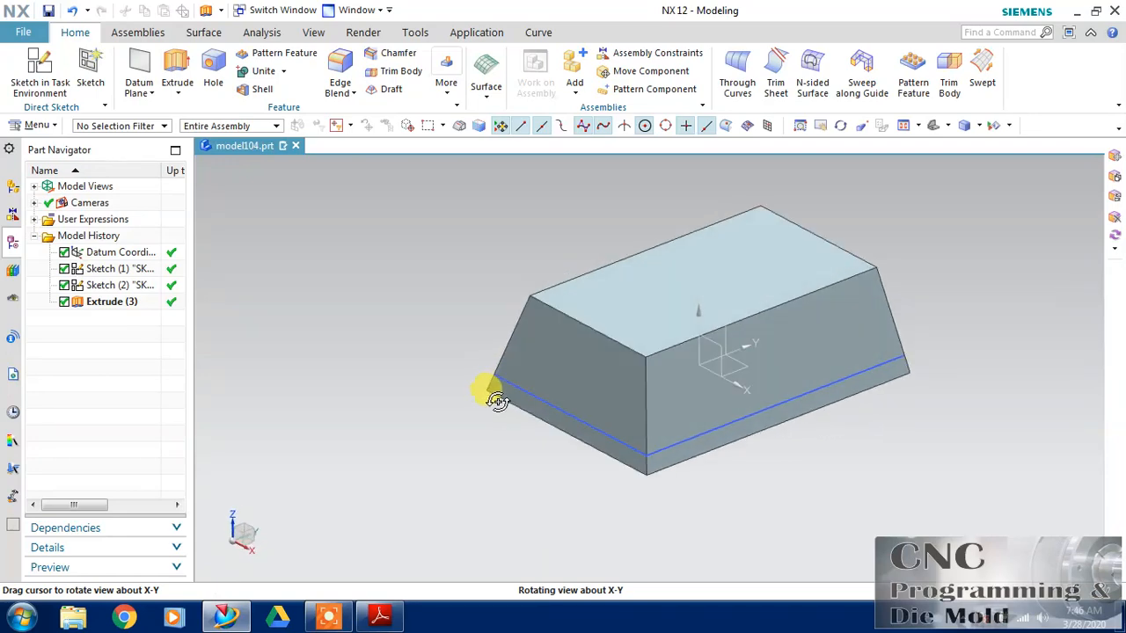
scroll(364, 392, "up", 2)
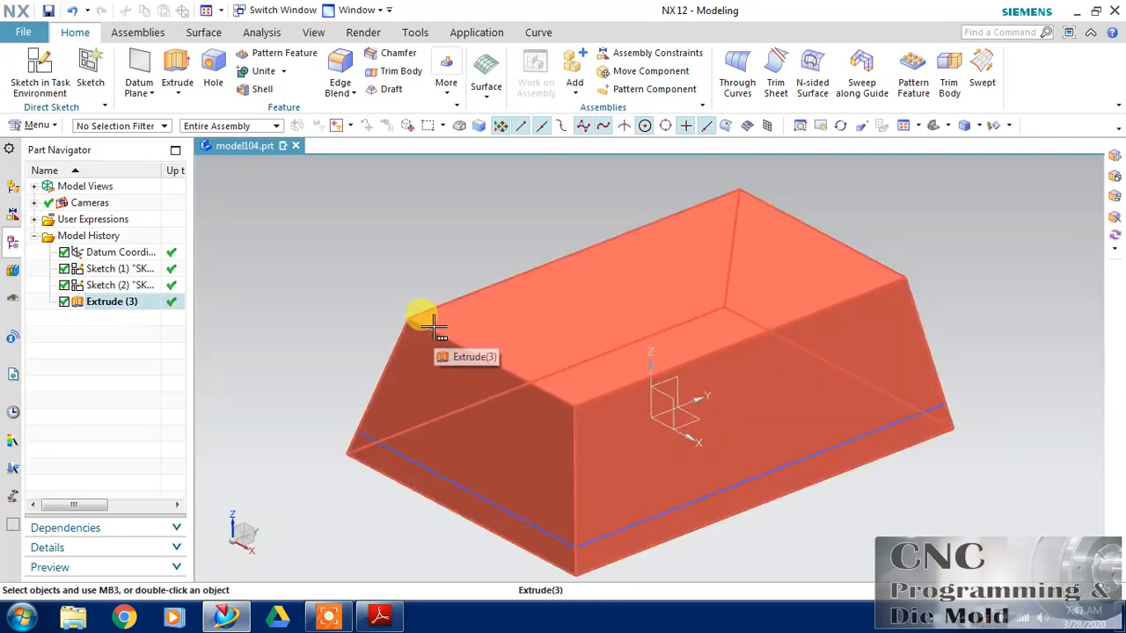
left_click(404, 321)
key("Delete")
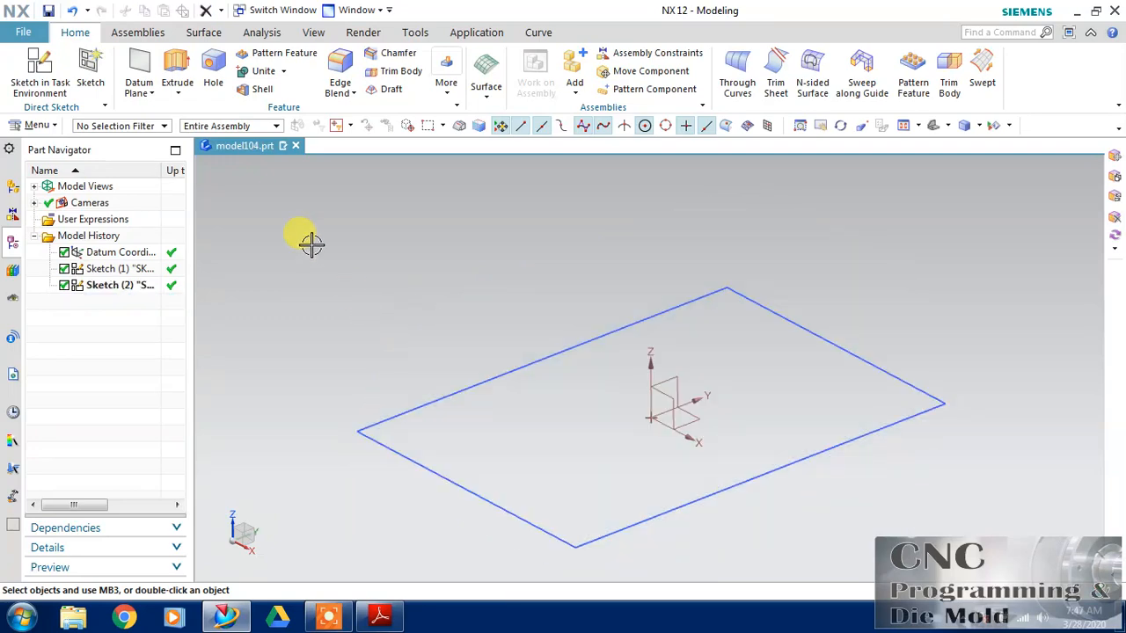
left_click(177, 75)
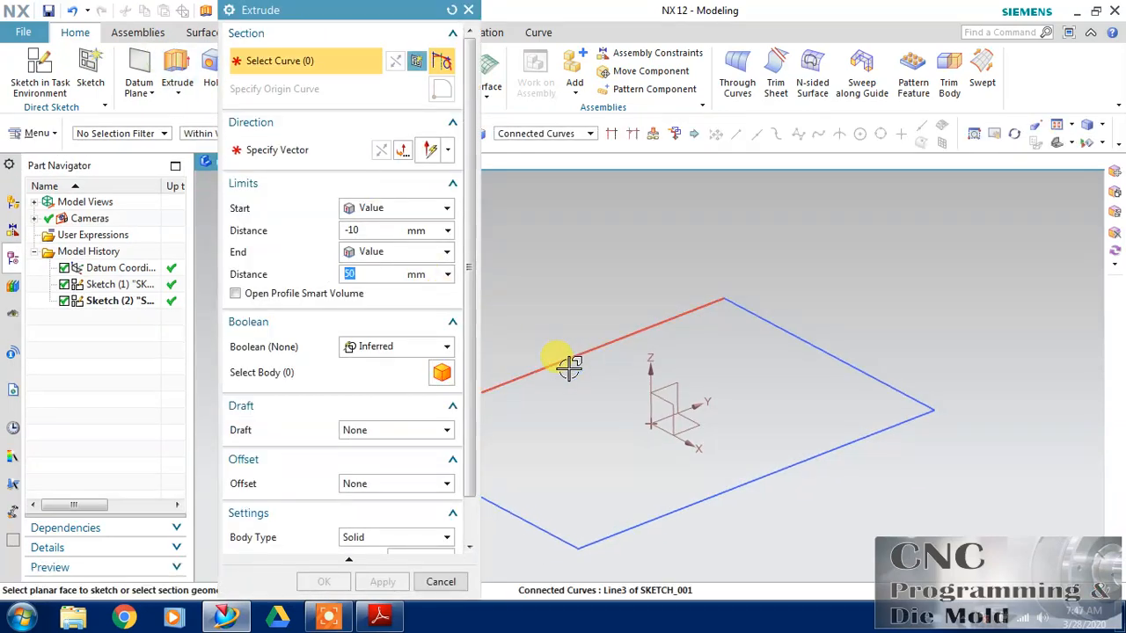
left_click(569, 368)
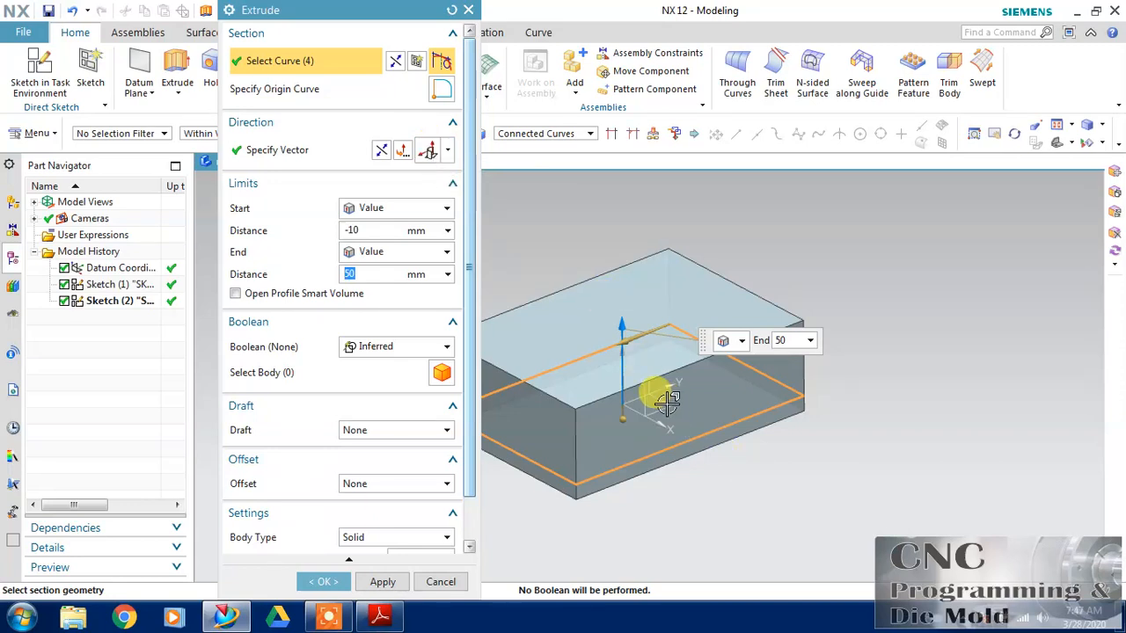
left_click(440, 582)
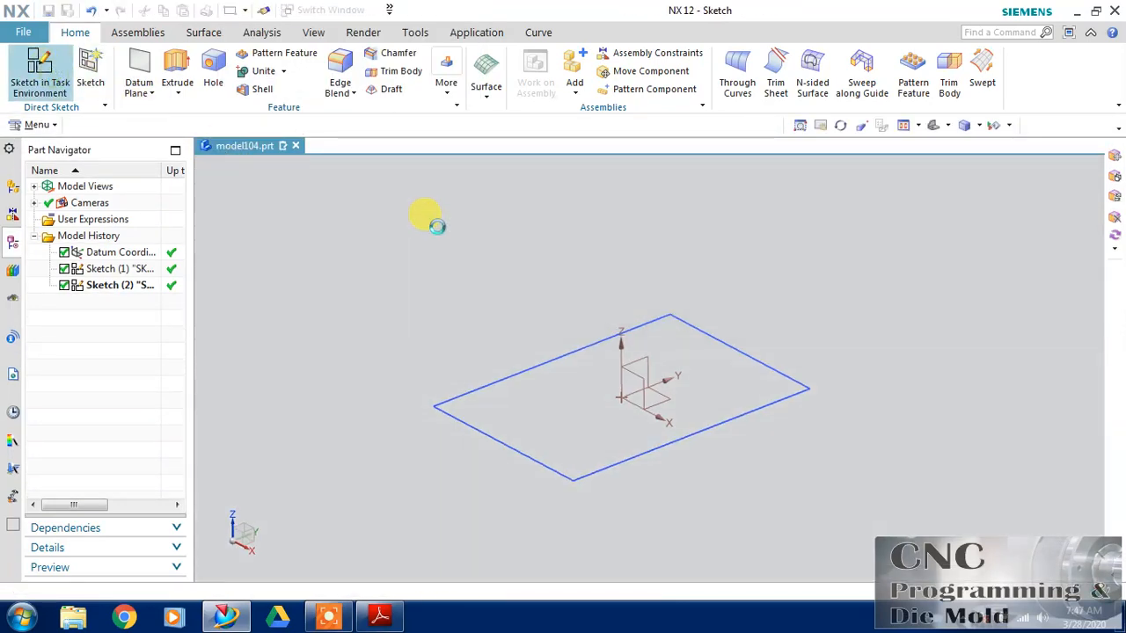
Sketch a slanted line about 175 mm long from the origin on the vertical YZ plane and finish the sketch
left_click(666, 360)
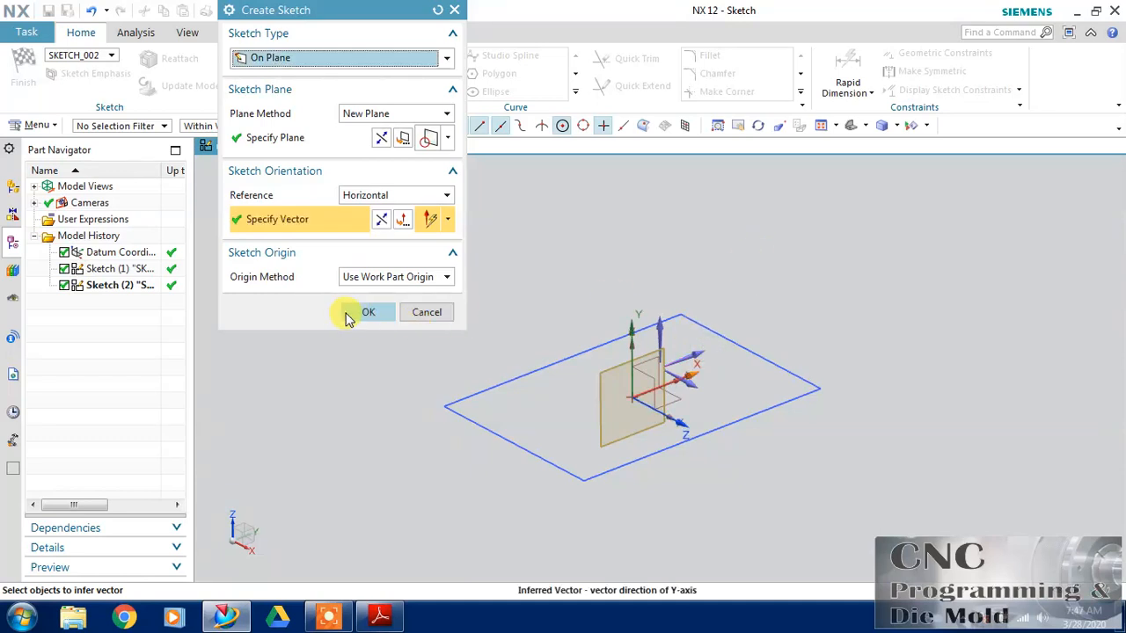
left_click(352, 315)
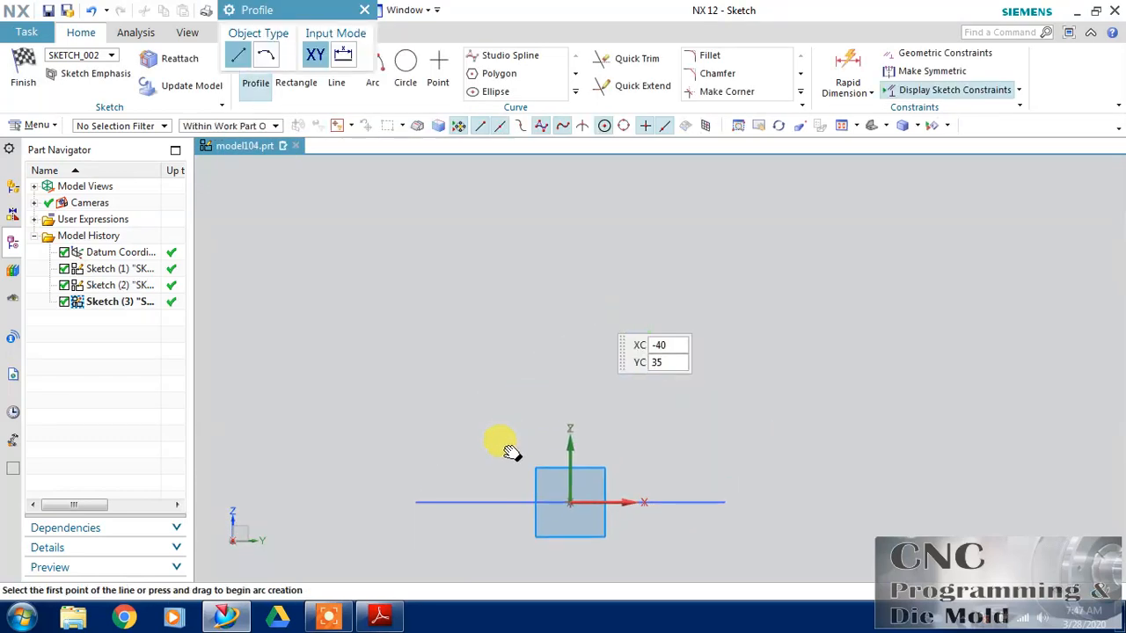
left_click(569, 501)
left_click(685, 217)
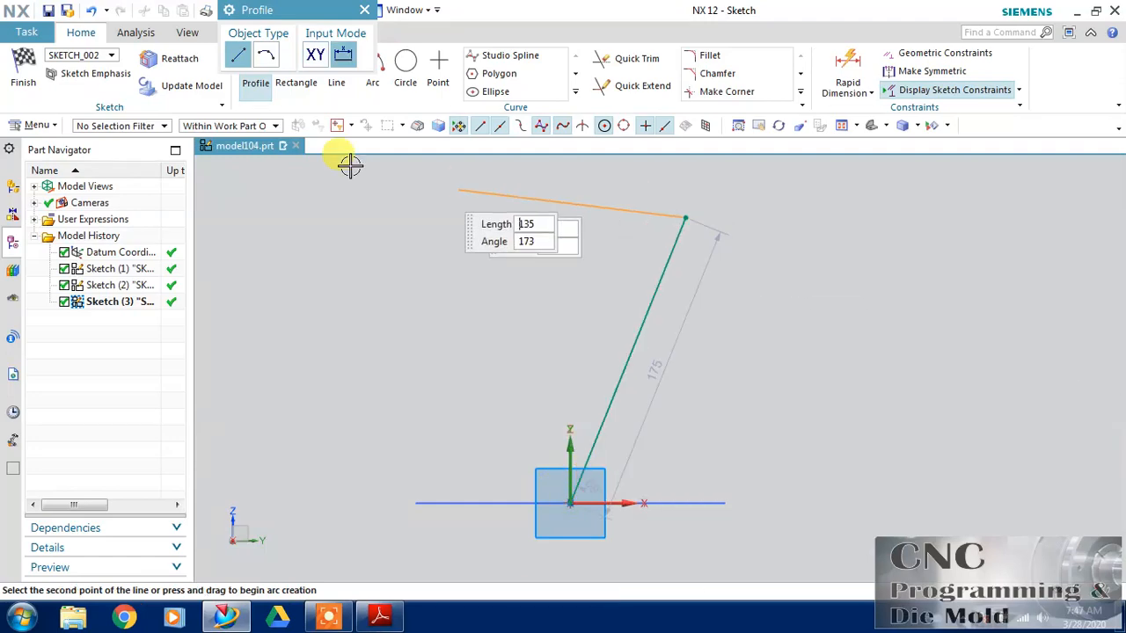
left_click(24, 74)
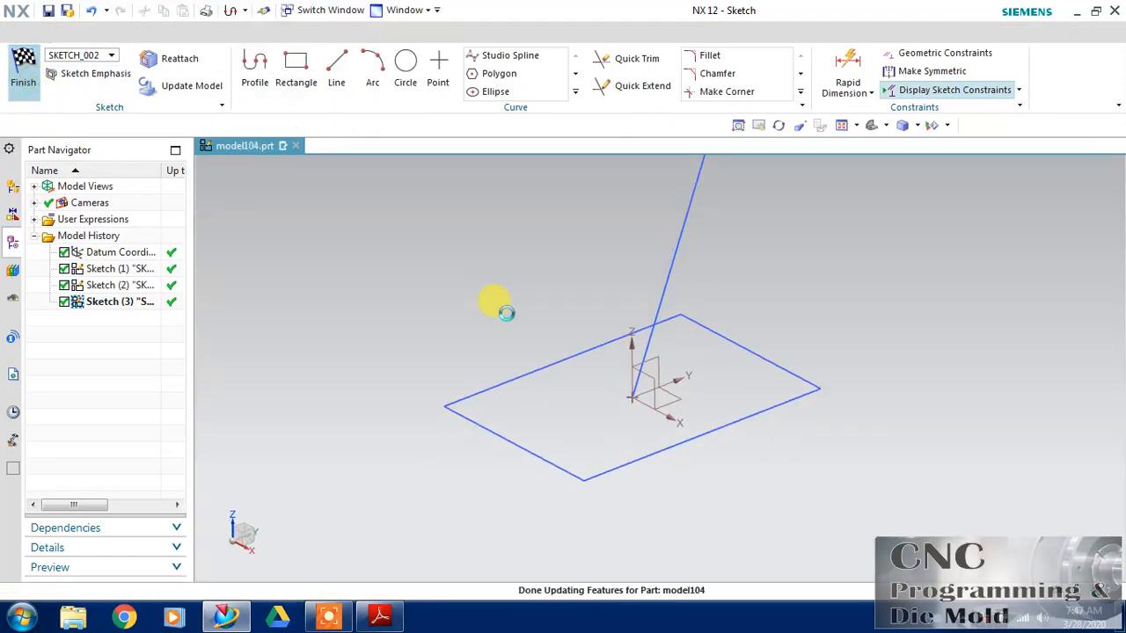
Start an Extrude of the rectangular sketch and set its direction along the slanted line using Inferred Vector
middle_click_drag(578, 288, 521, 385)
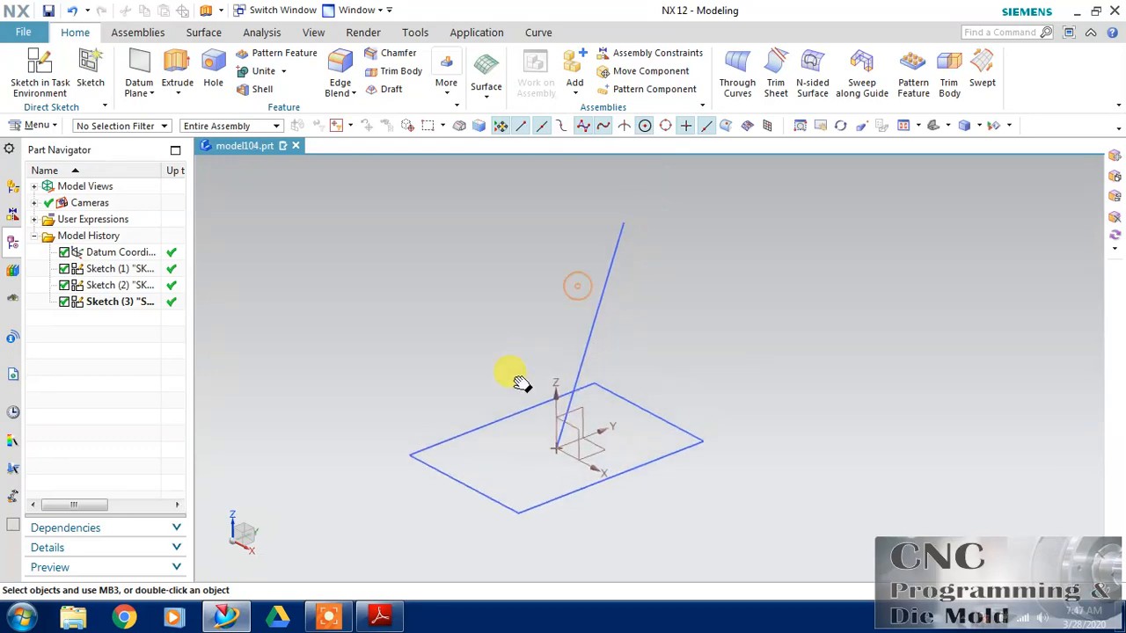
left_click(177, 69)
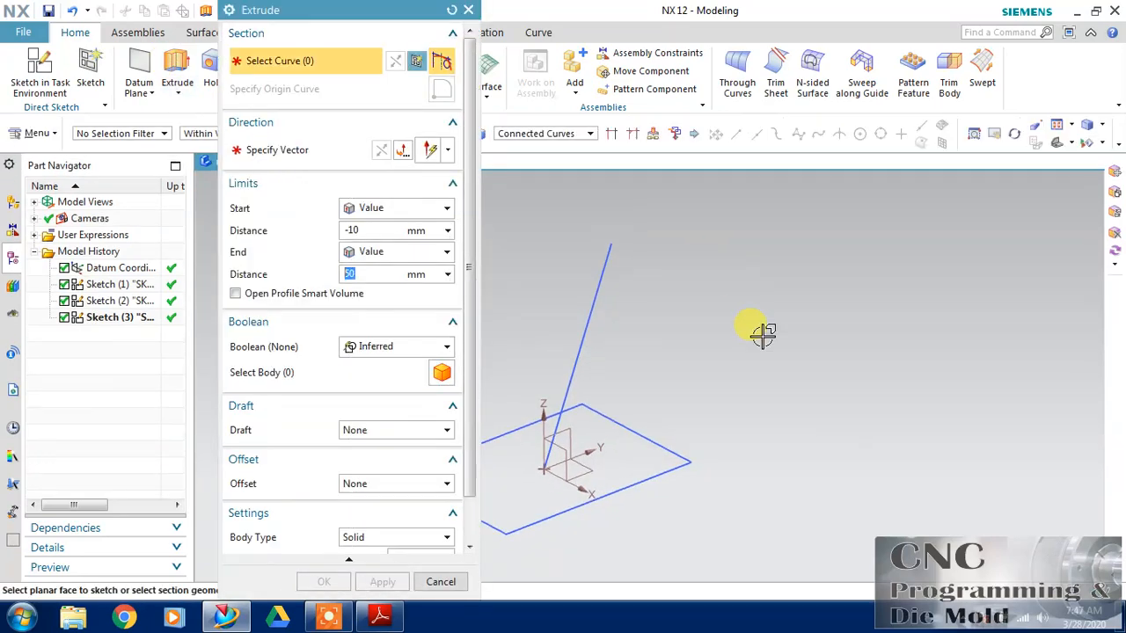
left_click(641, 437)
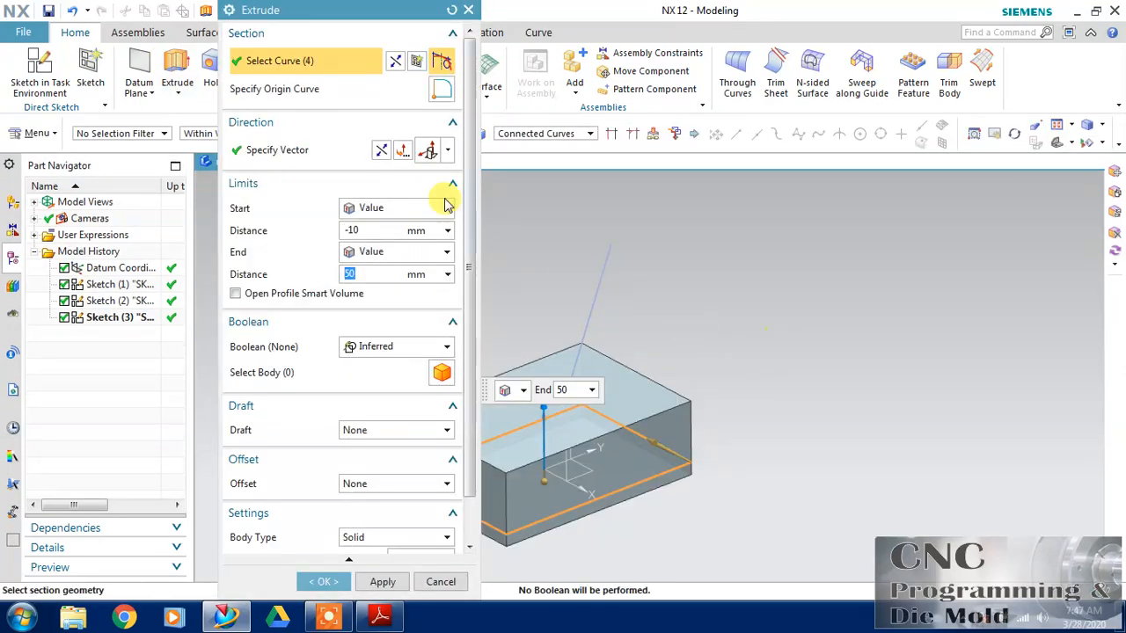
left_click(446, 150)
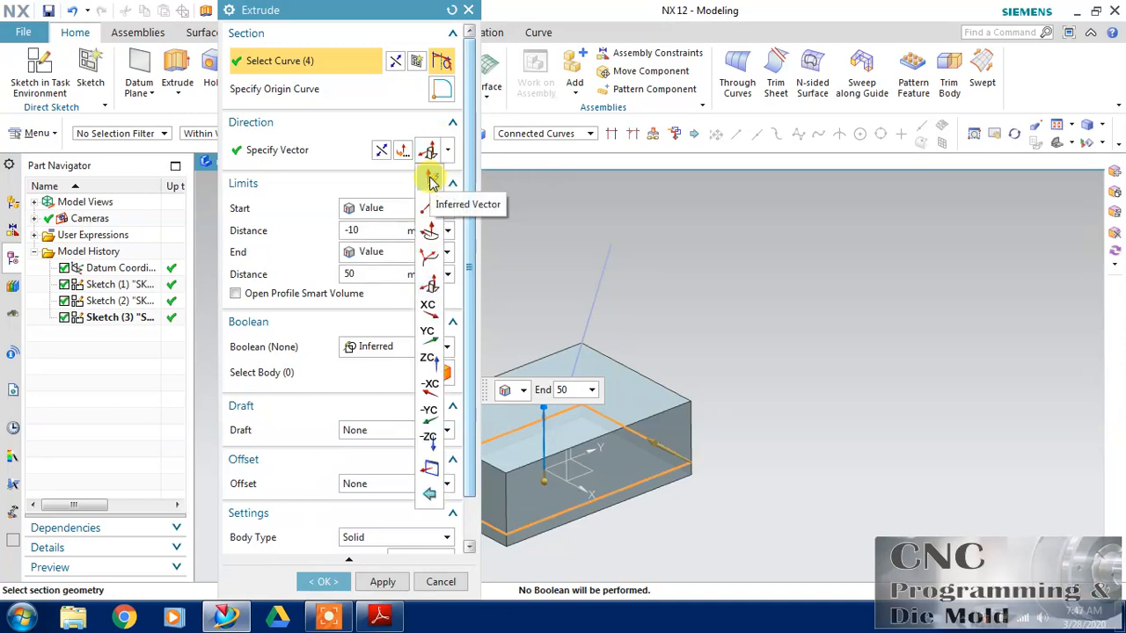
left_click(430, 181)
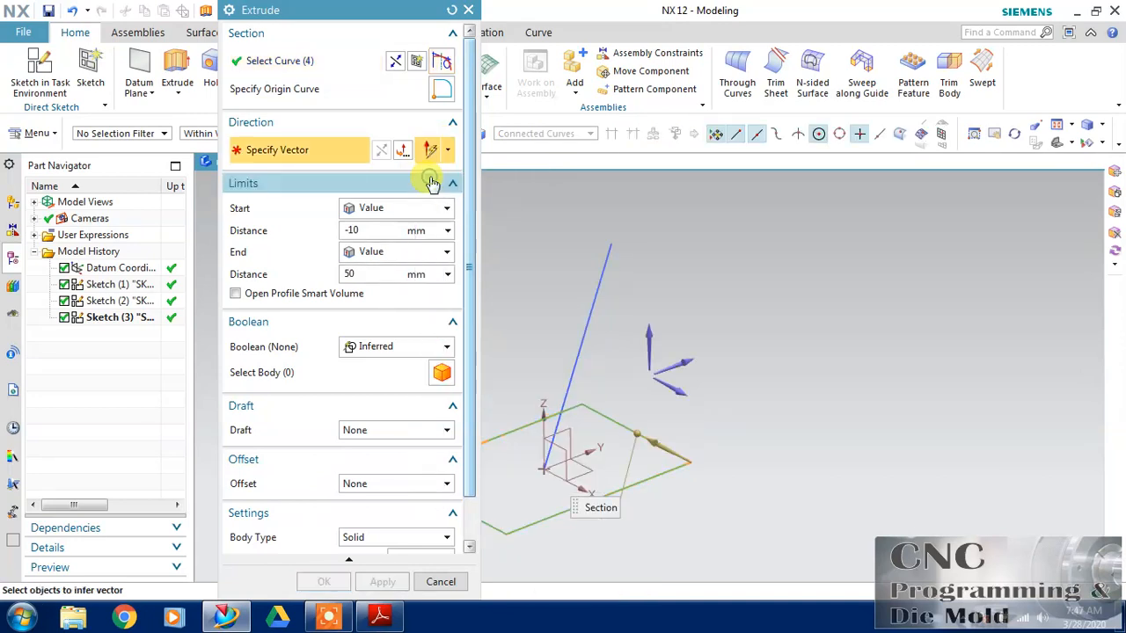
left_click(583, 332)
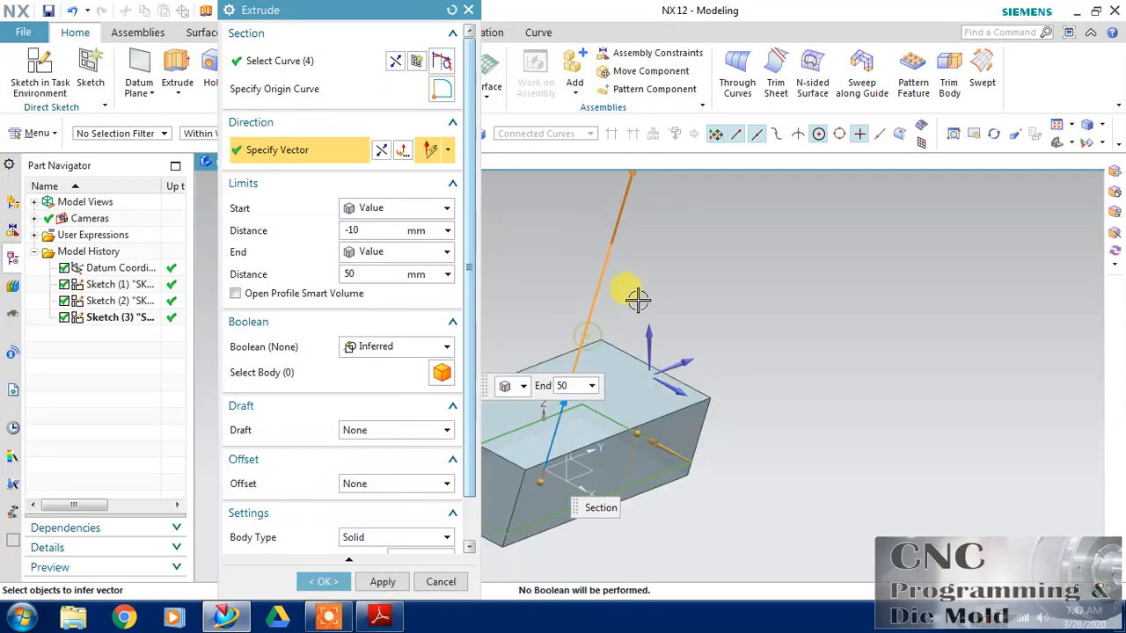
Stretch the slanted extrusion's end limit to 150 mm, then bring it back to 145 mm
mouse_move(794, 344)
middle_mouse_down()
mouse_move(798, 314)
mouse_move(786, 320)
mouse_move(786, 334)
mouse_move(844, 299)
mouse_move(836, 291)
mouse_move(847, 329)
middle_mouse_up()
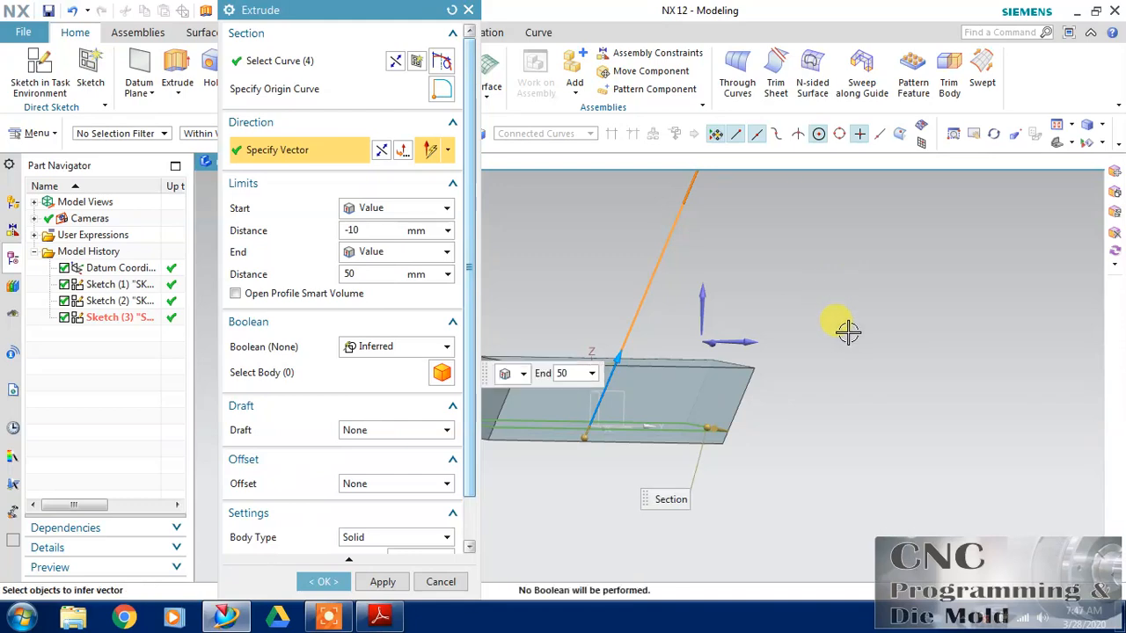
left_click_drag(629, 316, 671, 214)
middle_click_drag(764, 394, 800, 359)
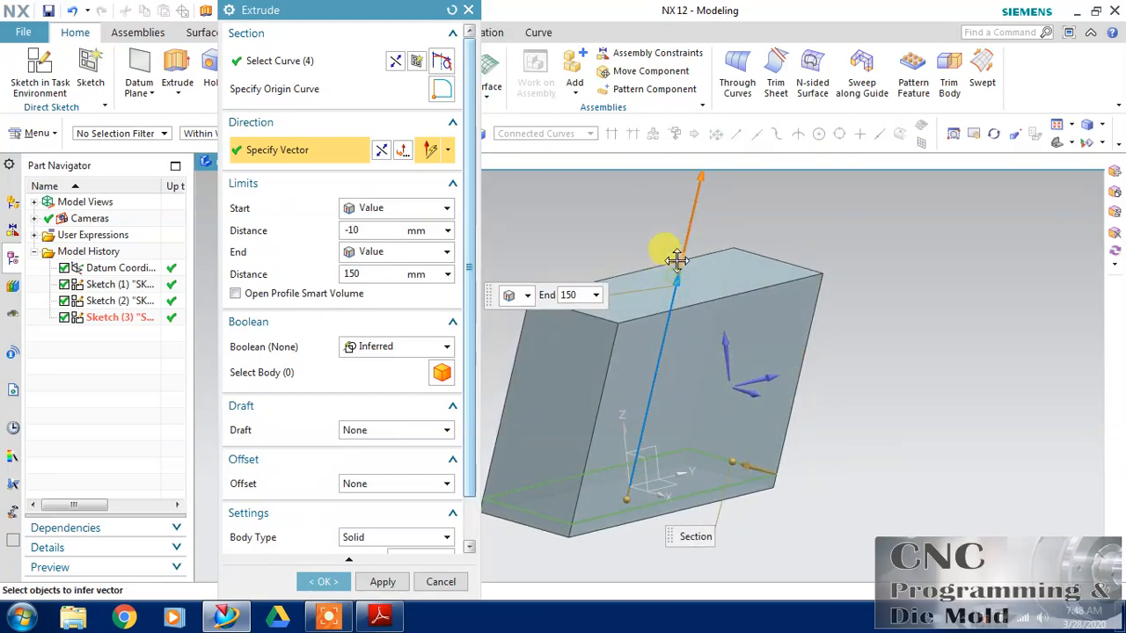
left_click_drag(674, 259, 665, 307)
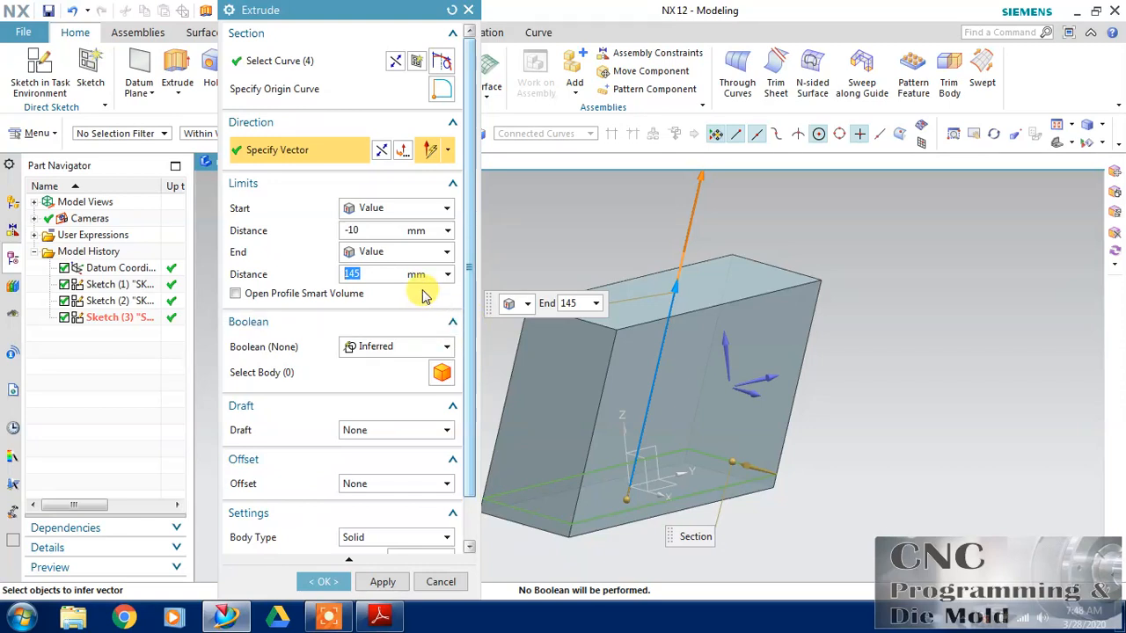
Apply a Single-Sided offset to the extrusion and set its End value to -5 mm
scroll(467, 362, "down", 2)
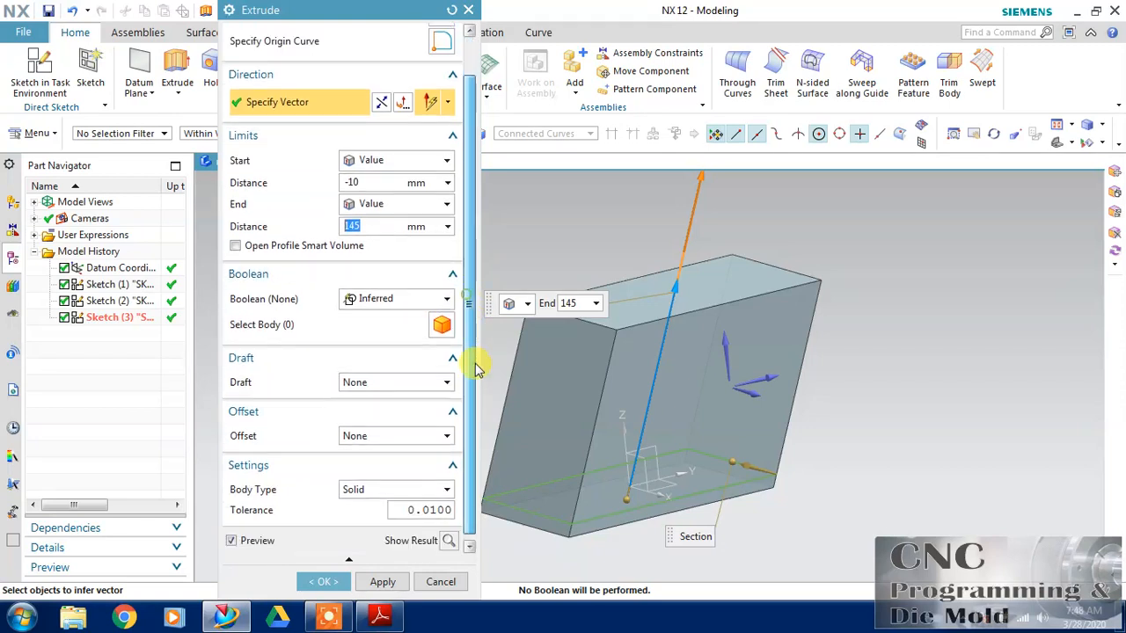
left_click(371, 436)
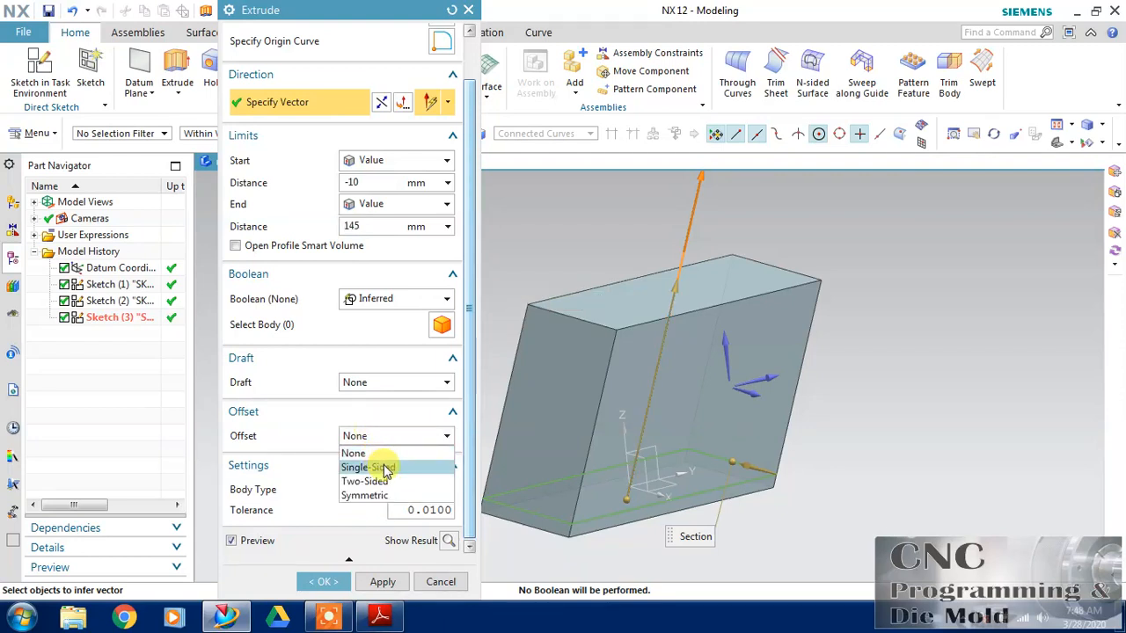
left_click(385, 470)
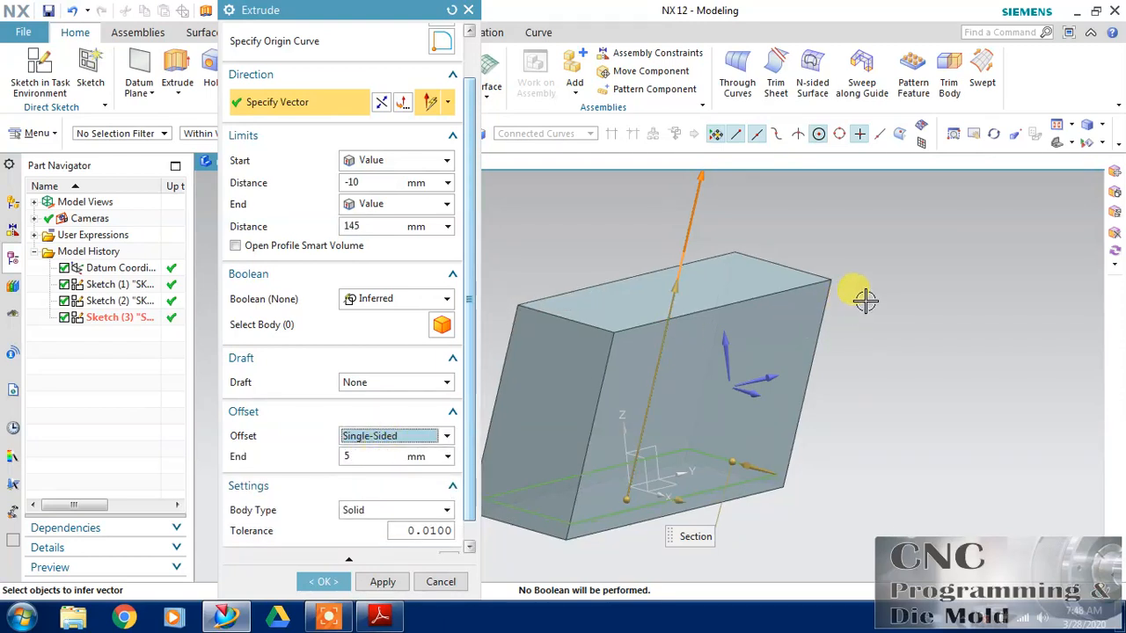
middle_click_drag(862, 299, 835, 369)
middle_click_drag(854, 291, 799, 266)
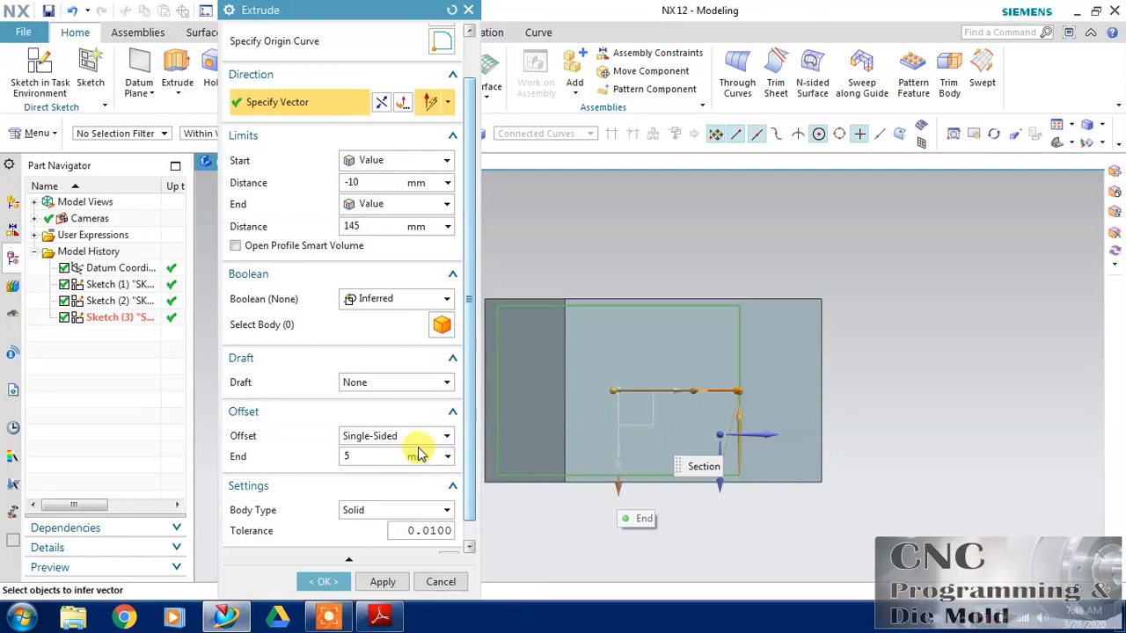
left_click(345, 456)
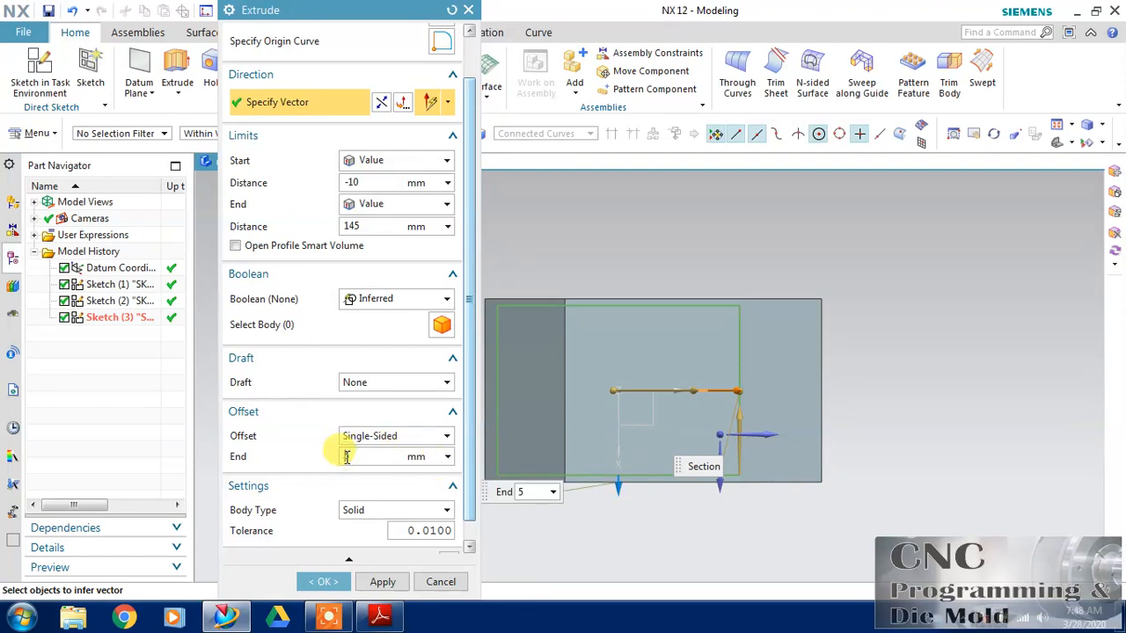
key("Return")
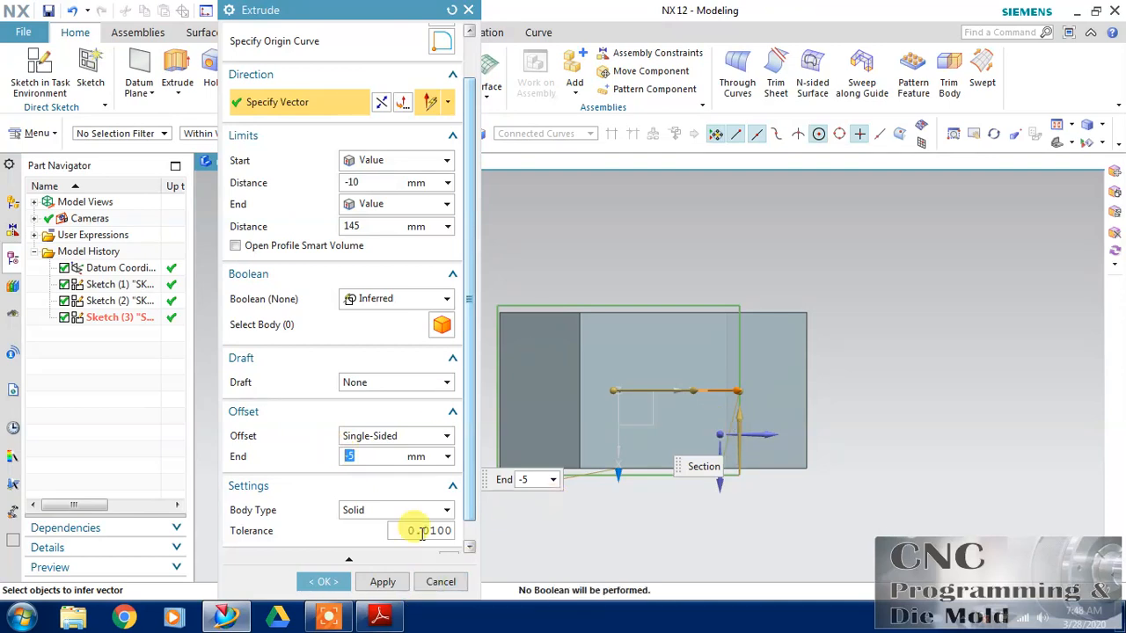
Change the extrusion direction to the Face/Plane Normal of the datum's XY plane and view it from above
left_click(447, 104)
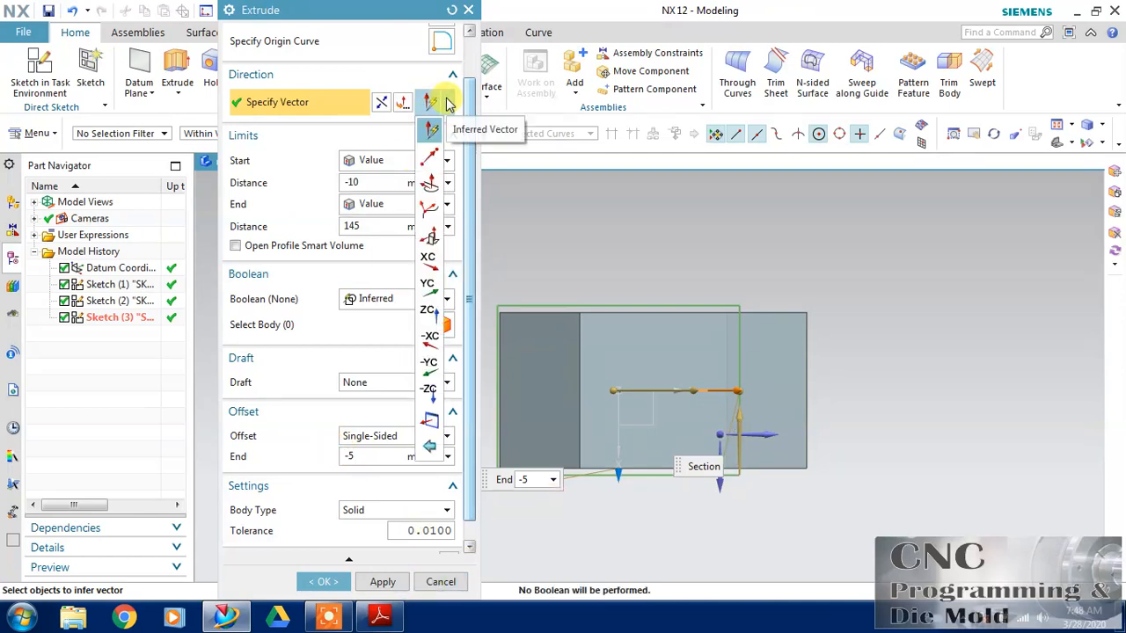
left_click(432, 236)
middle_click_drag(773, 278, 615, 478)
left_click(683, 458)
middle_click_drag(851, 400, 884, 398)
key("F8")
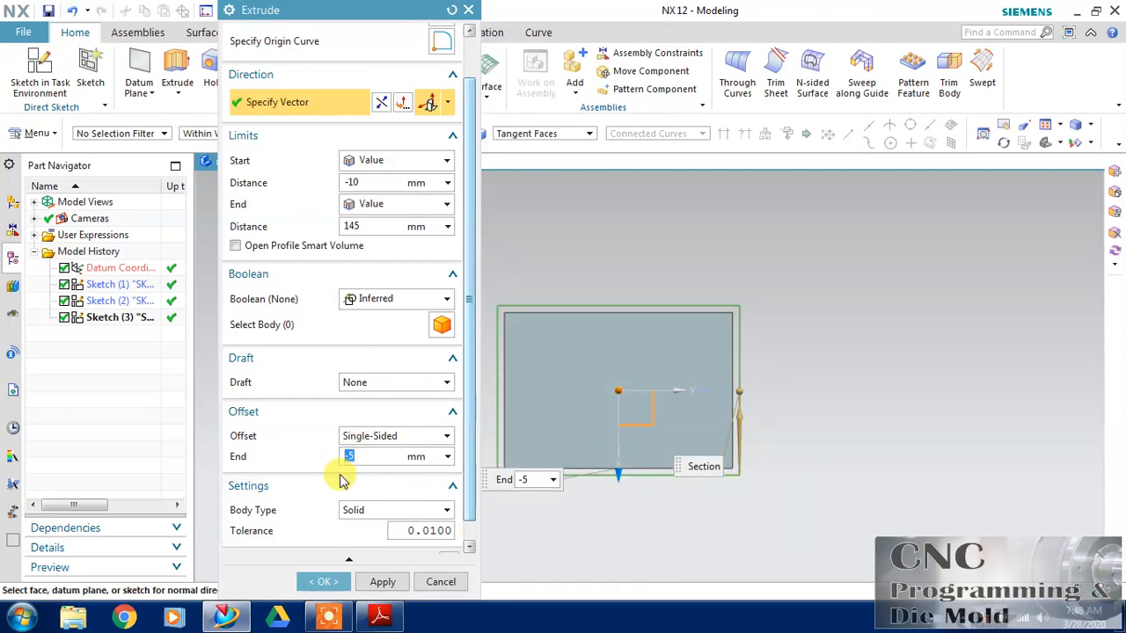
Set the offset End to 5 mm, switch the offset to Two-Sided and create the extrusion
key("Return")
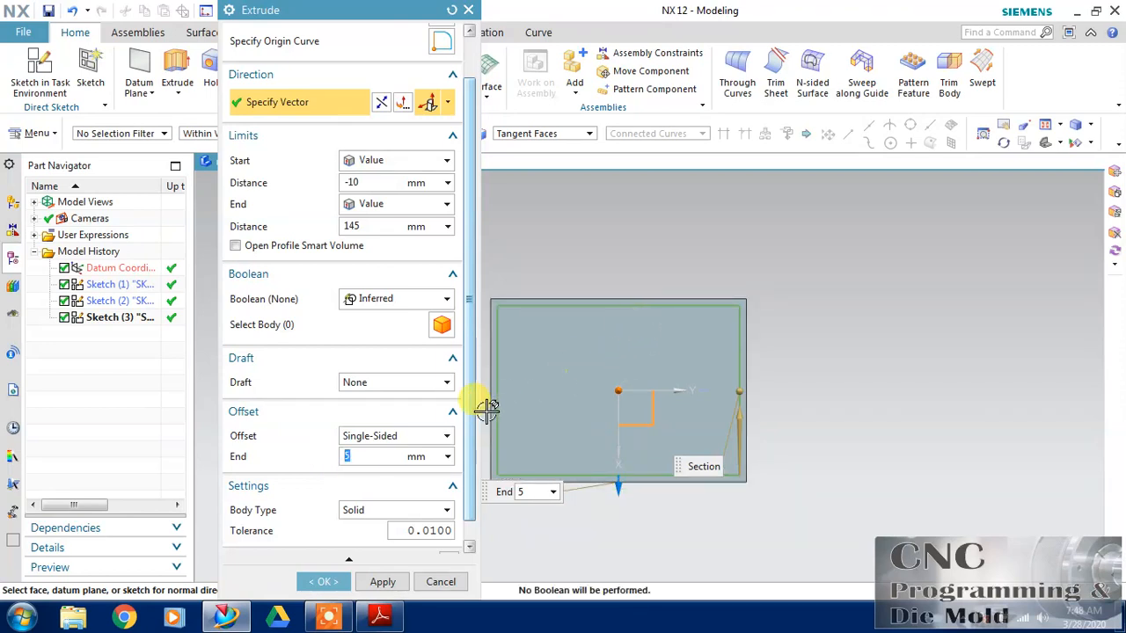
left_click(429, 436)
left_click(389, 483)
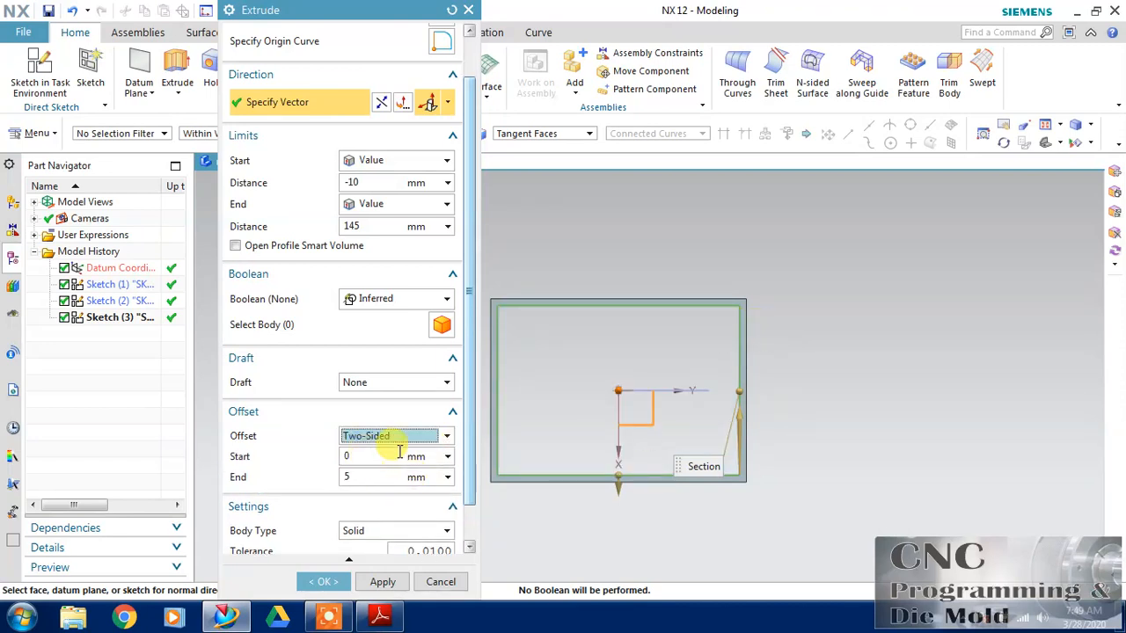
middle_click(639, 335)
middle_click_drag(648, 319, 633, 297)
Reopen the hollow extrusion for editing, change its offset to Symmetric and inspect the walls from above
double_click(716, 258)
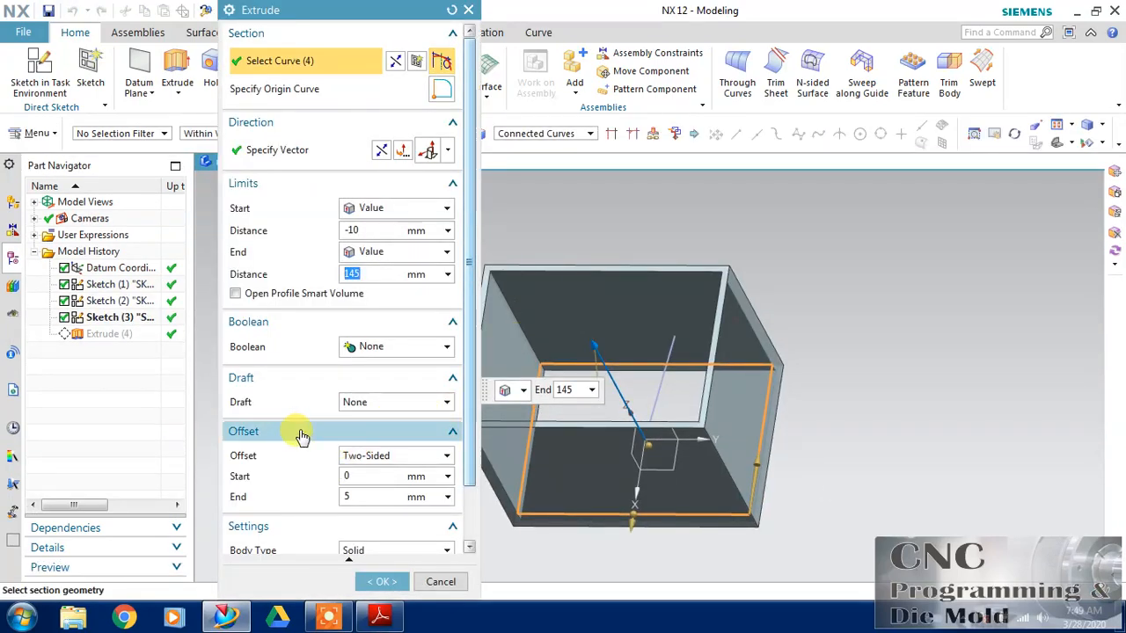
left_click(397, 456)
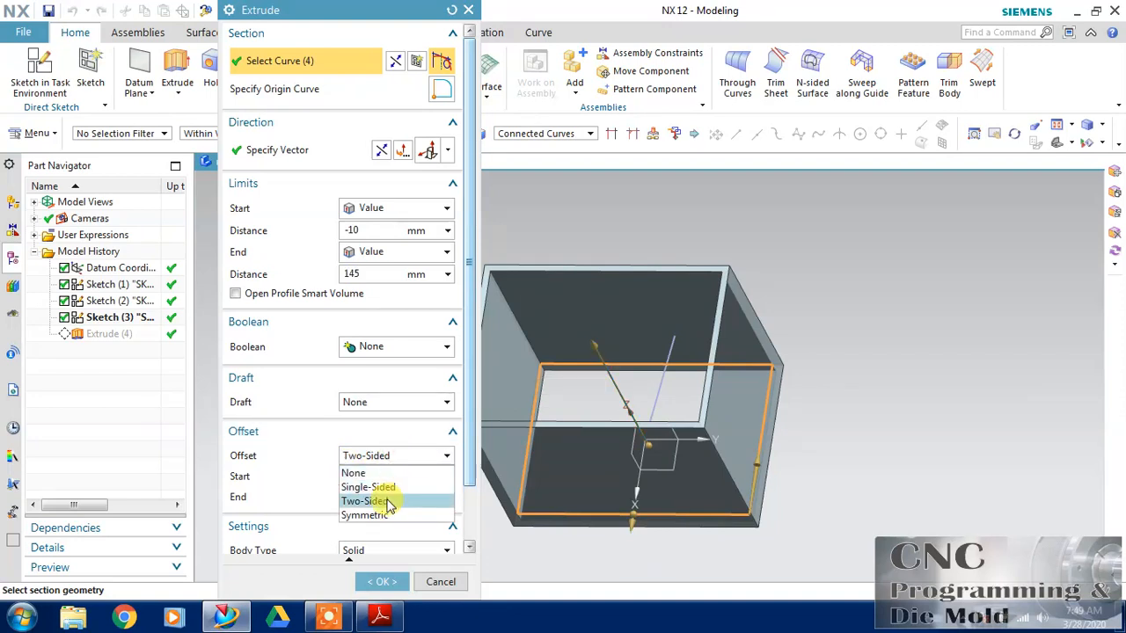
left_click(386, 514)
middle_click_drag(614, 355, 633, 375)
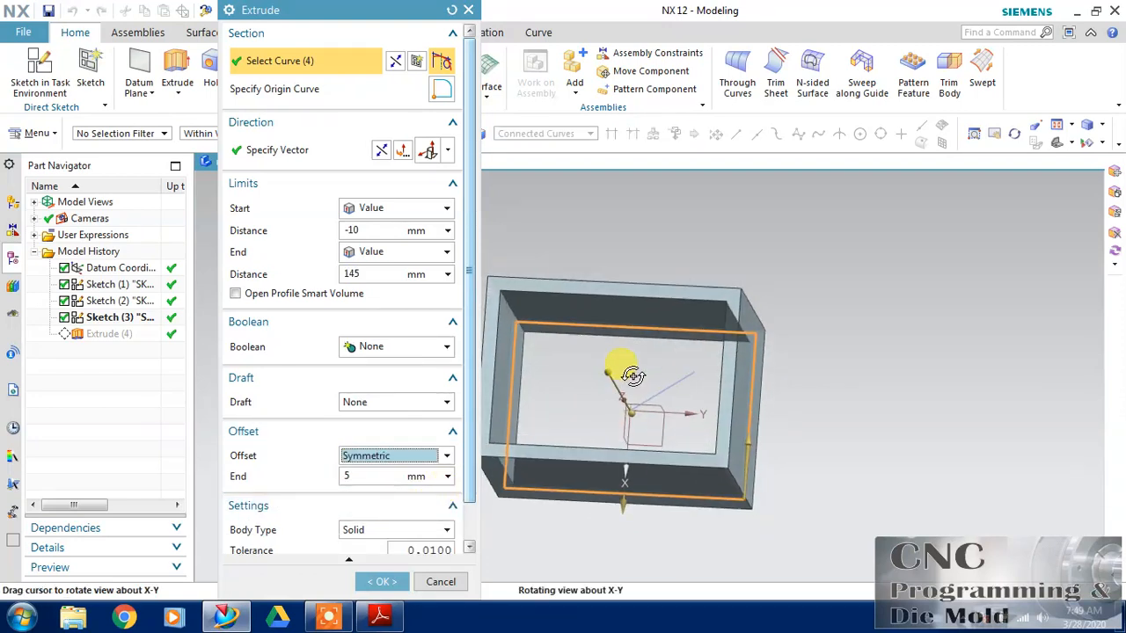
left_click(904, 363)
key("F8")
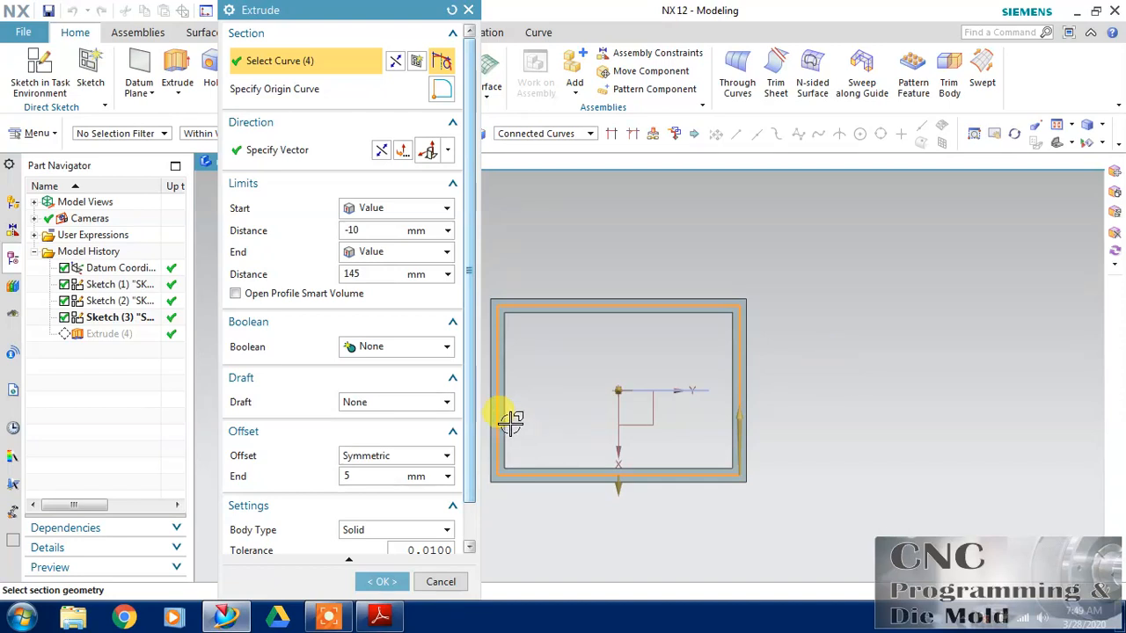
Set the extrusion's Body Type to Sheet and its offset to None, and inspect the open-ended preview
scroll(462, 435, "down", 2)
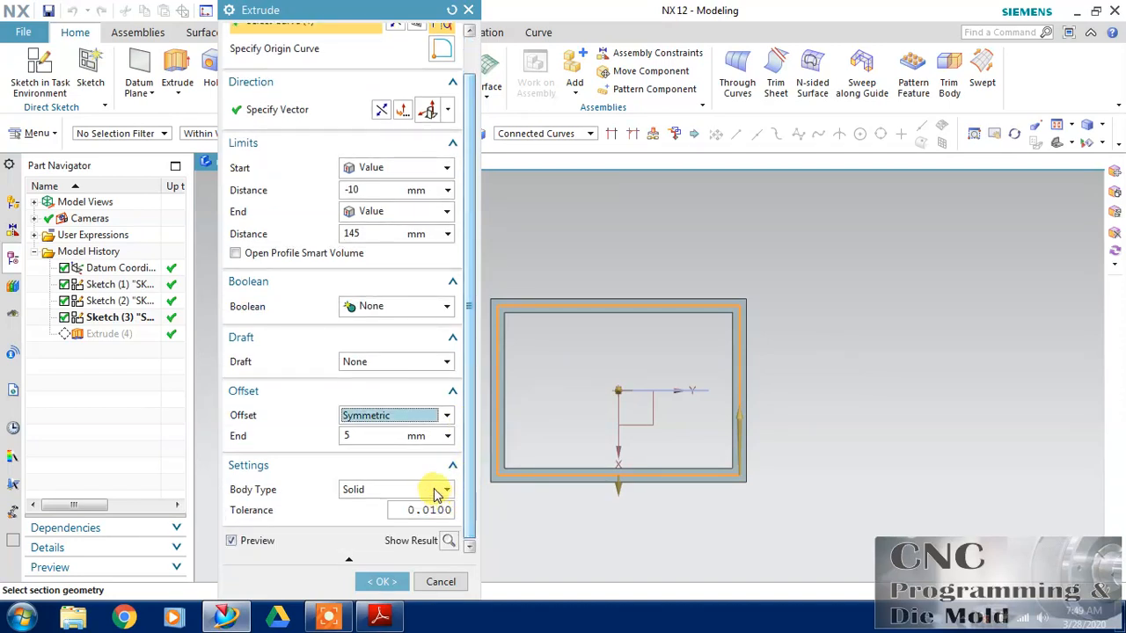
left_click(433, 489)
left_click(415, 521)
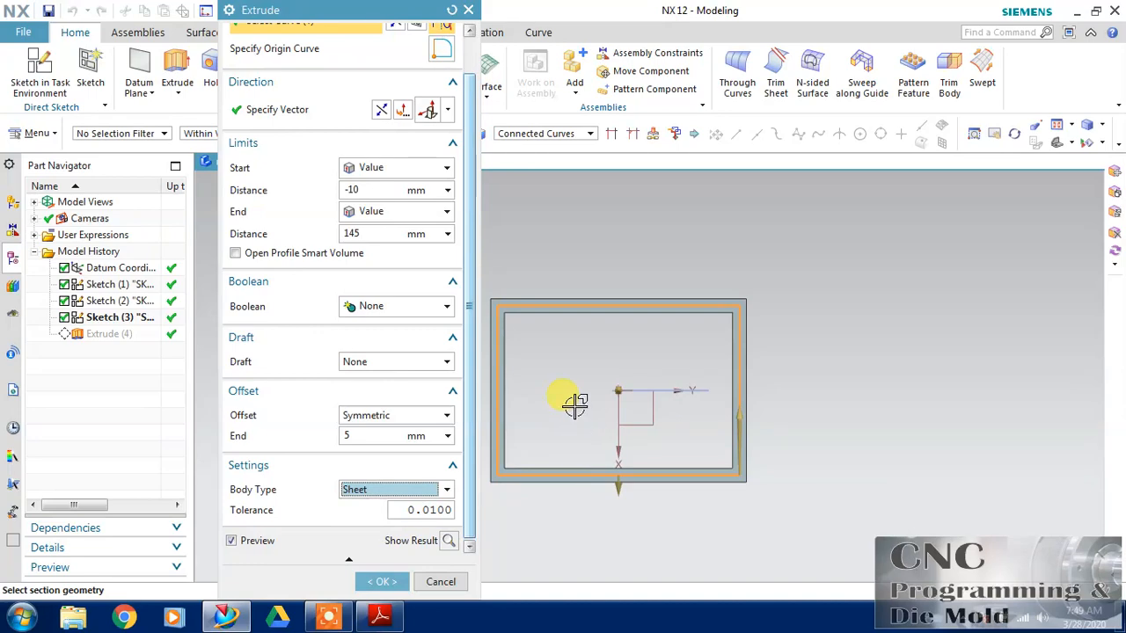
left_click(396, 415)
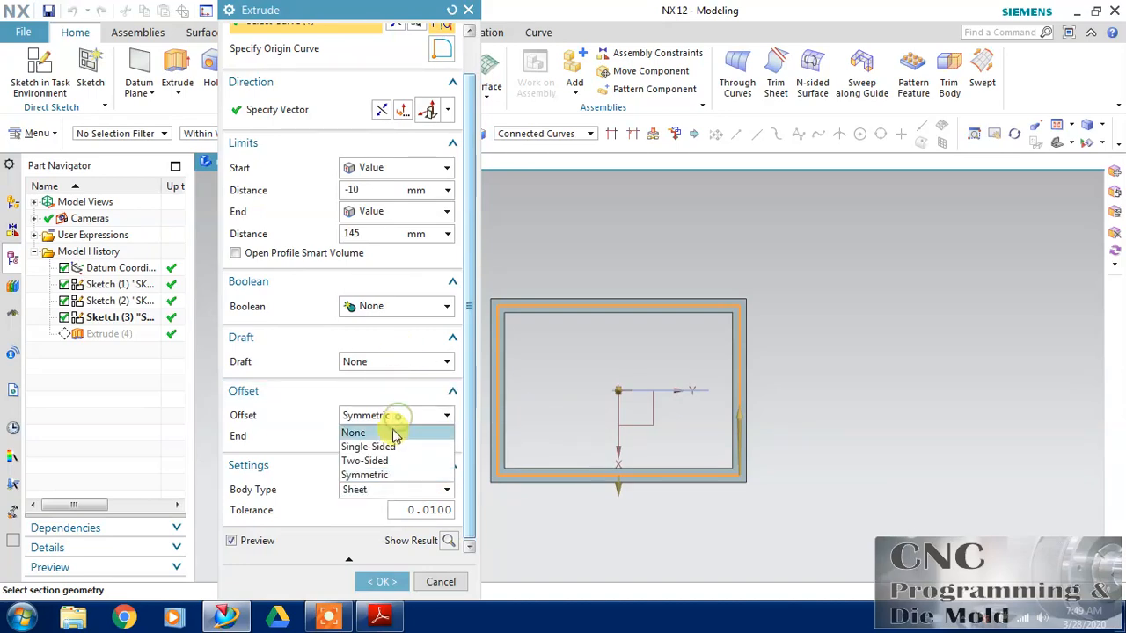
left_click(392, 429)
middle_click_drag(579, 367, 541, 248)
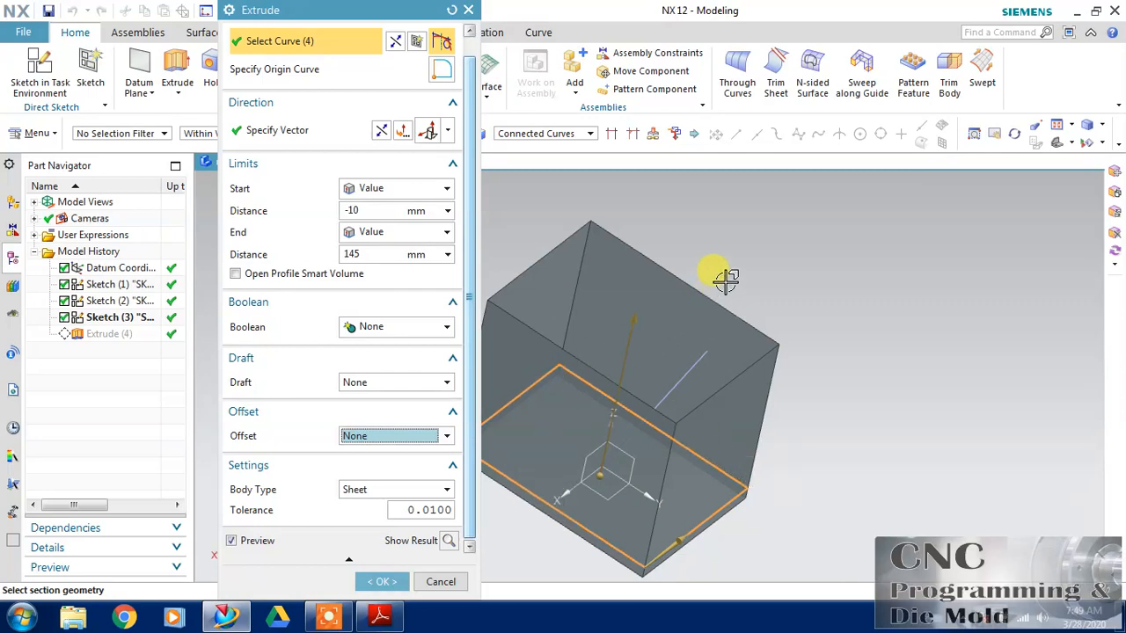
middle_click_drag(726, 276, 703, 260)
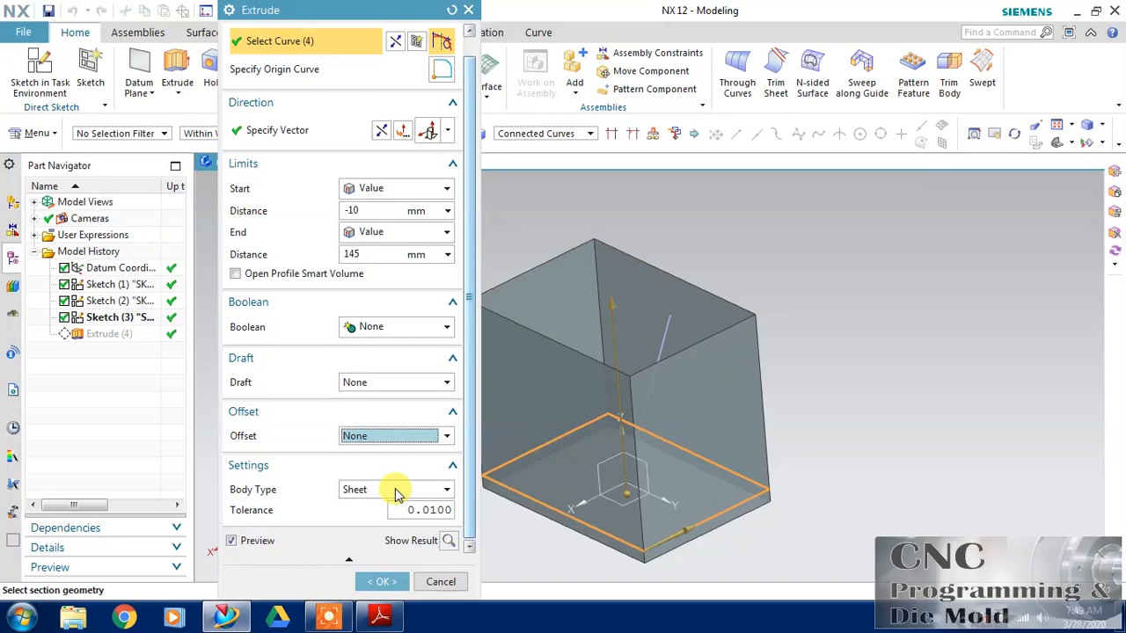
Change the extrusion's Body Type to Solid, reduce its End distance to 110 mm and create the body
middle_click_drag(824, 247, 817, 271)
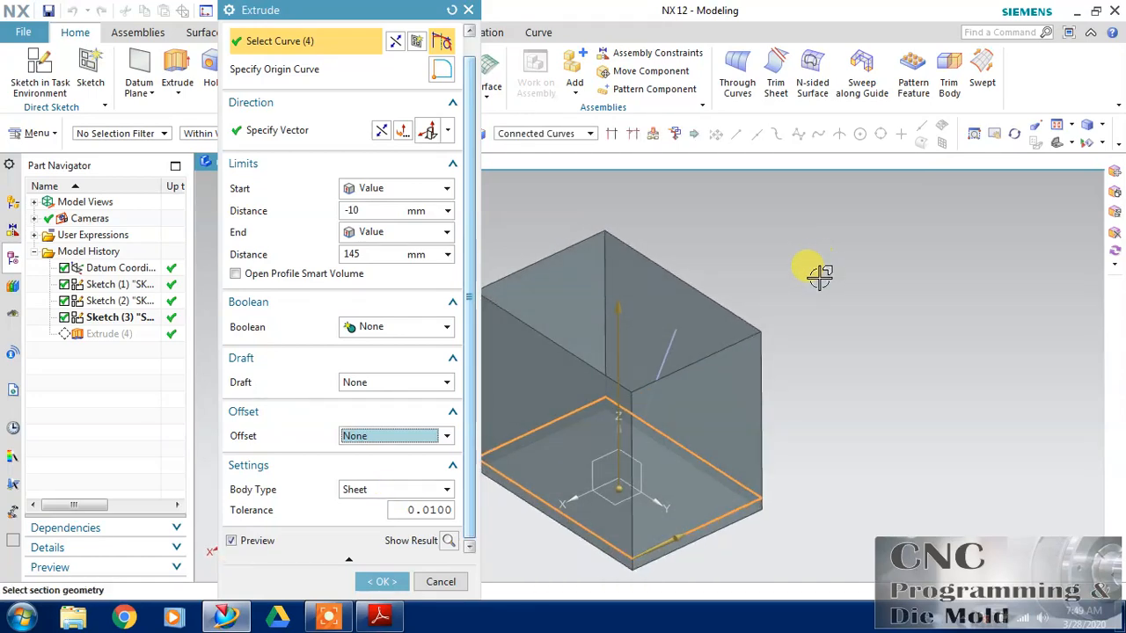
left_click(389, 489)
left_click(387, 508)
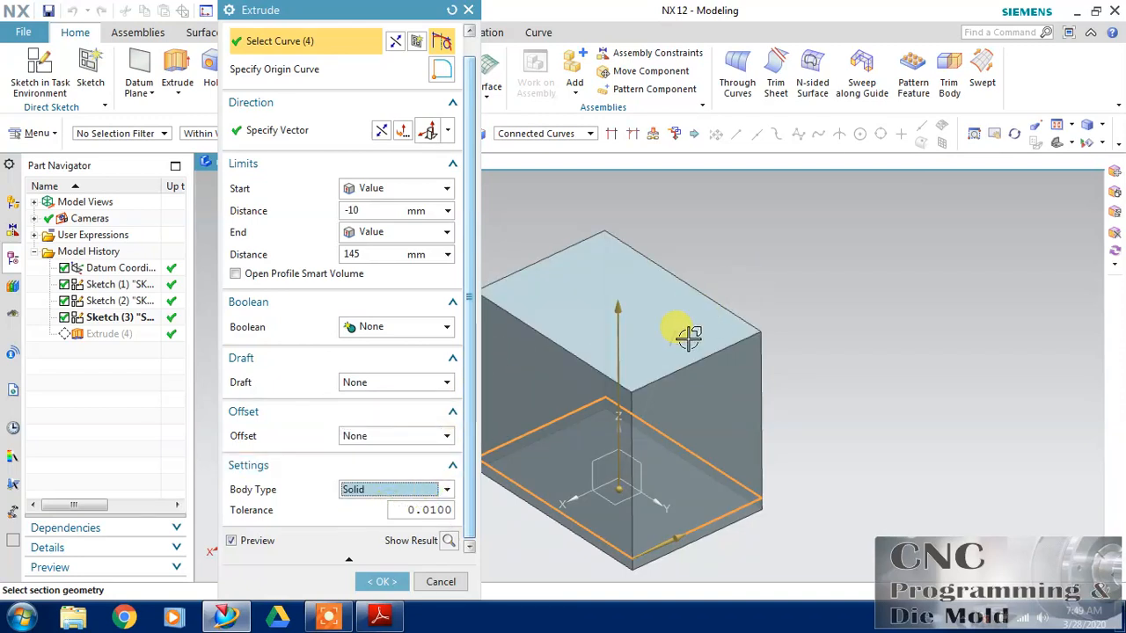
left_click_drag(615, 293, 625, 350)
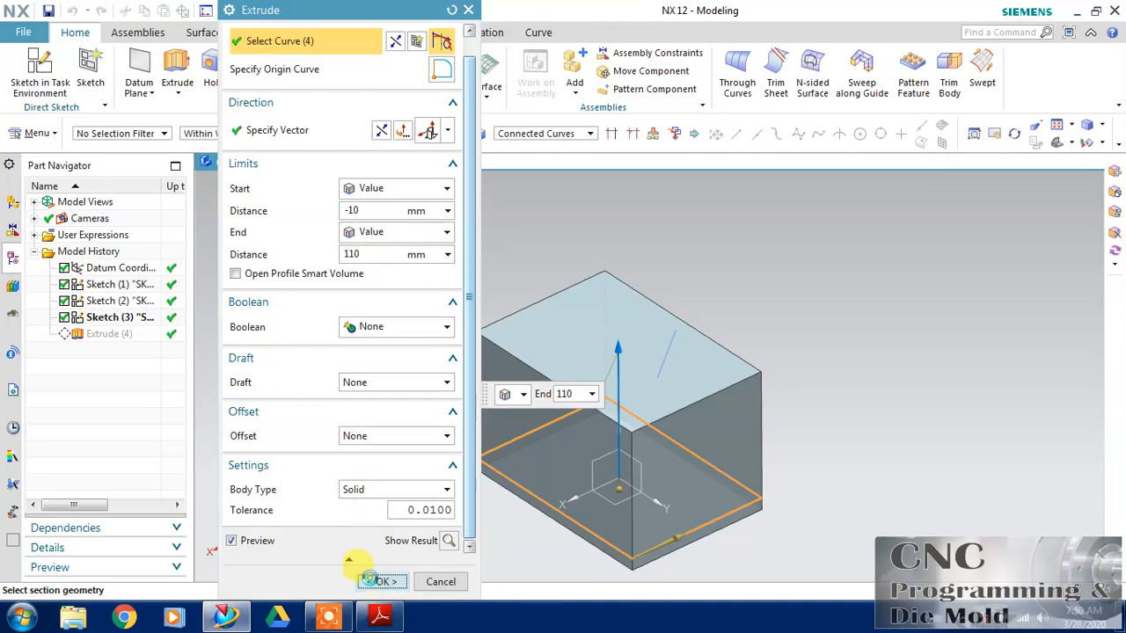
left_click(369, 579)
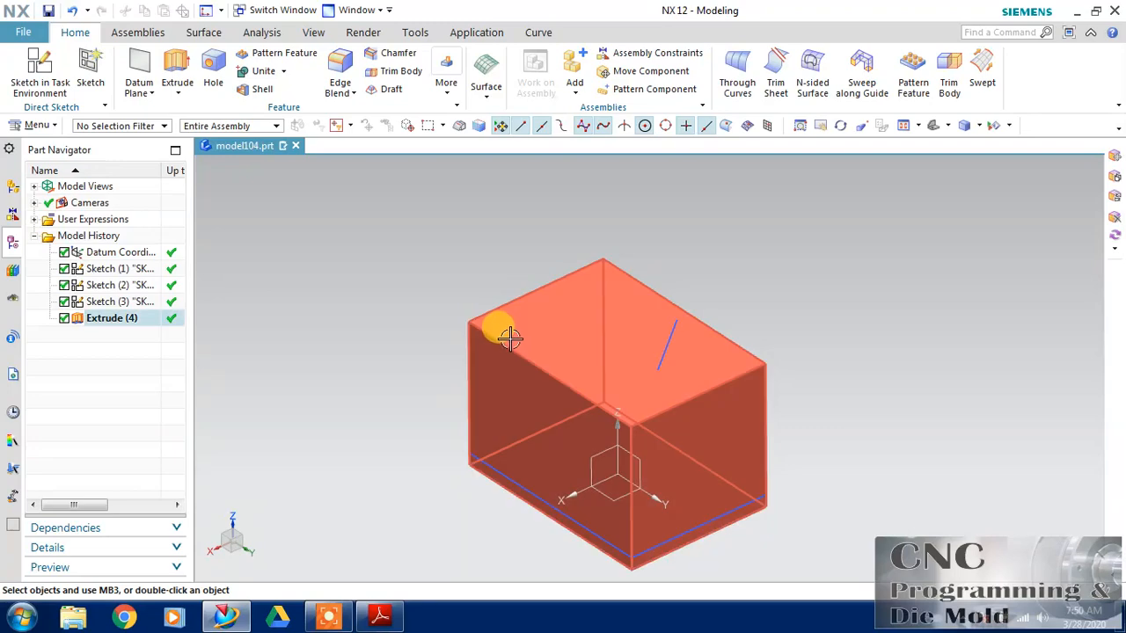
Delete the extruded box, leaving only the sketches
left_click(493, 329)
key("Delete")
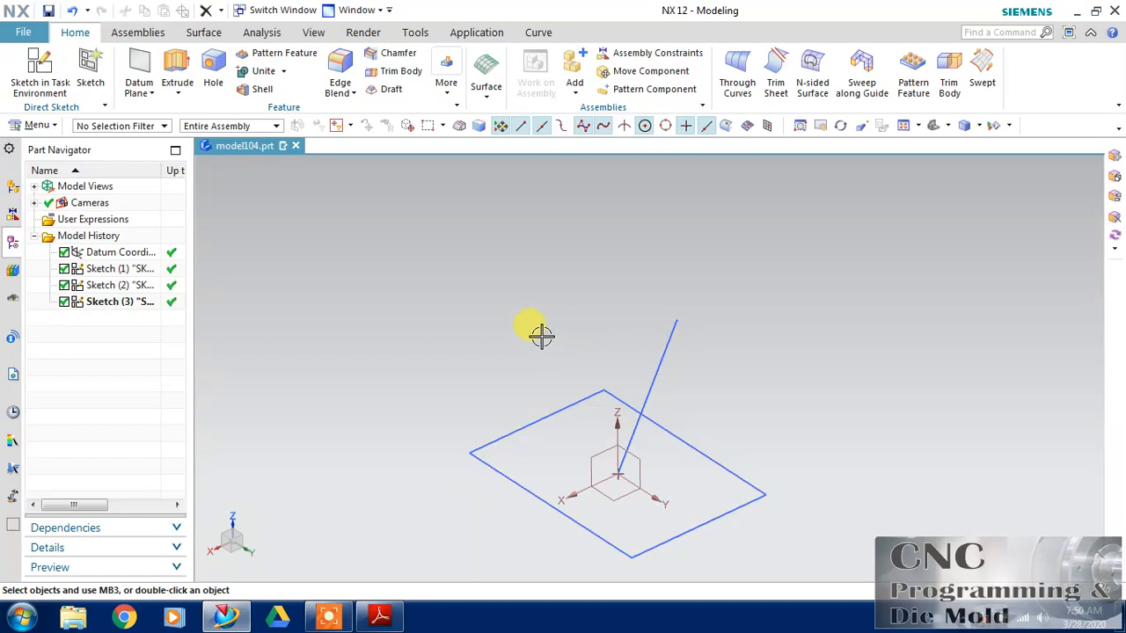
left_click(329, 616)
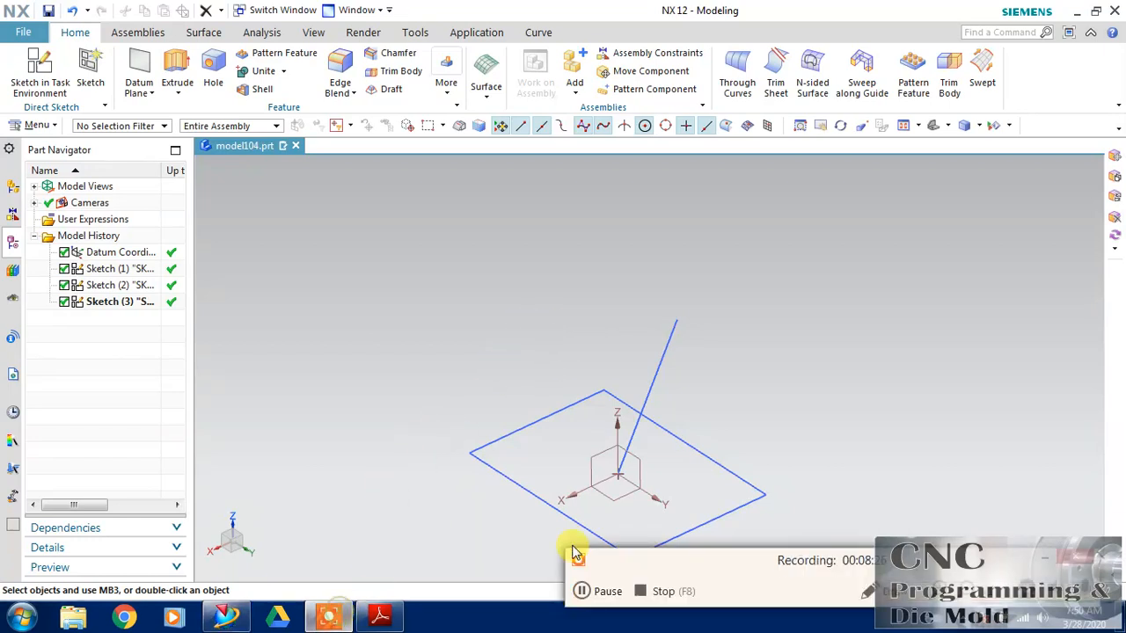
left_click(594, 591)
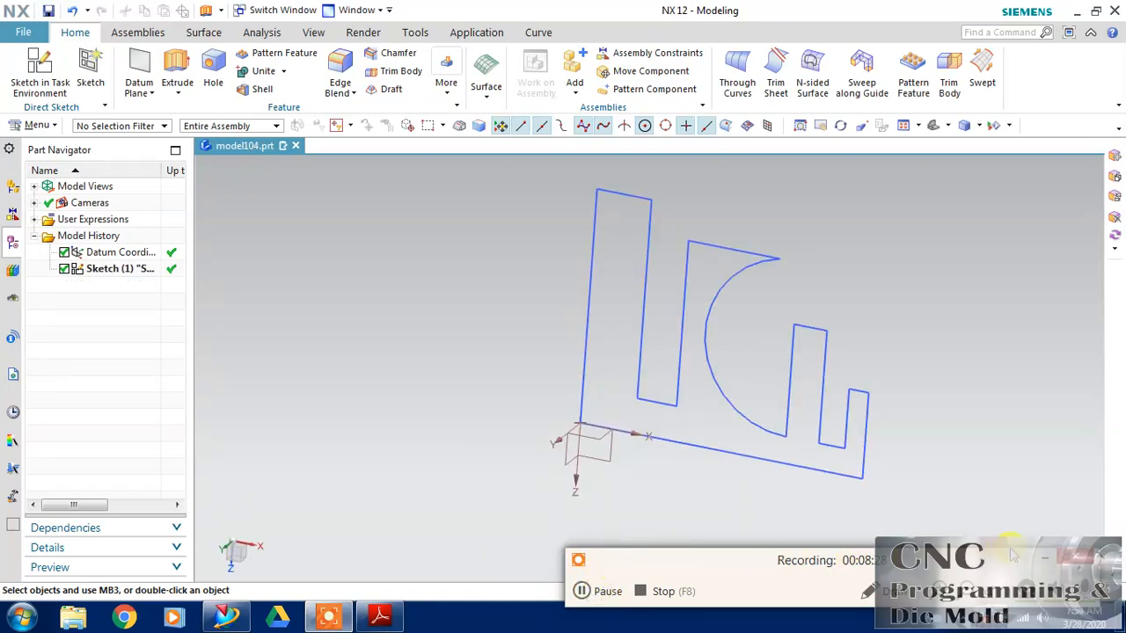
left_click(1035, 550)
Start an extrusion of the closed stepped profile with the arc cutout, directed normal to the datum's XZ plane
middle_click_drag(787, 301, 726, 296)
left_click(177, 68)
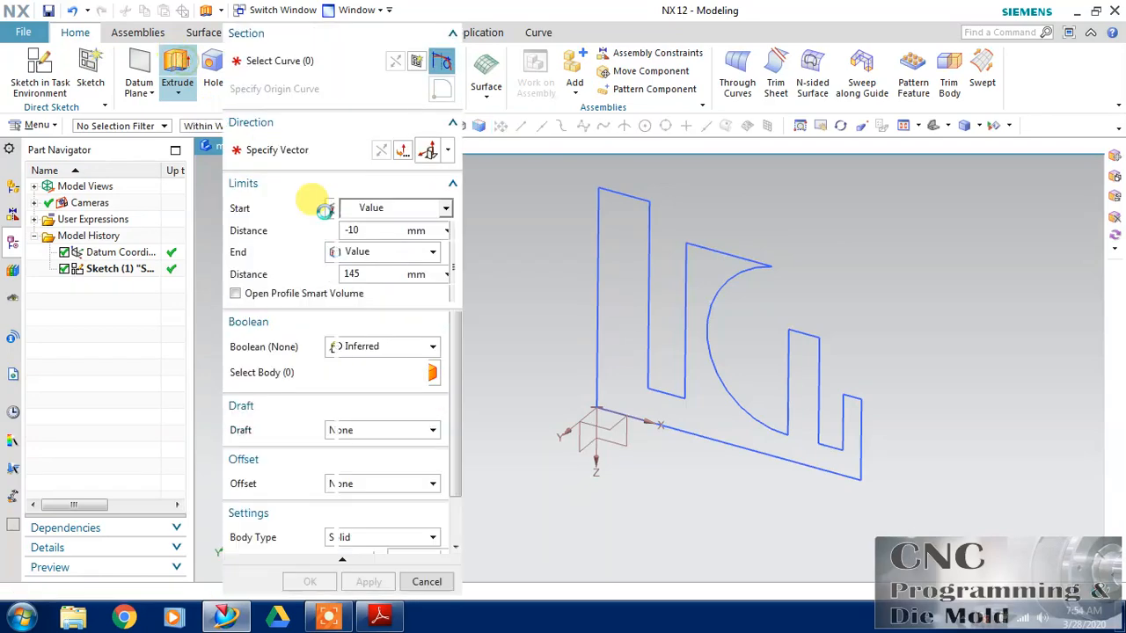
left_click(648, 241)
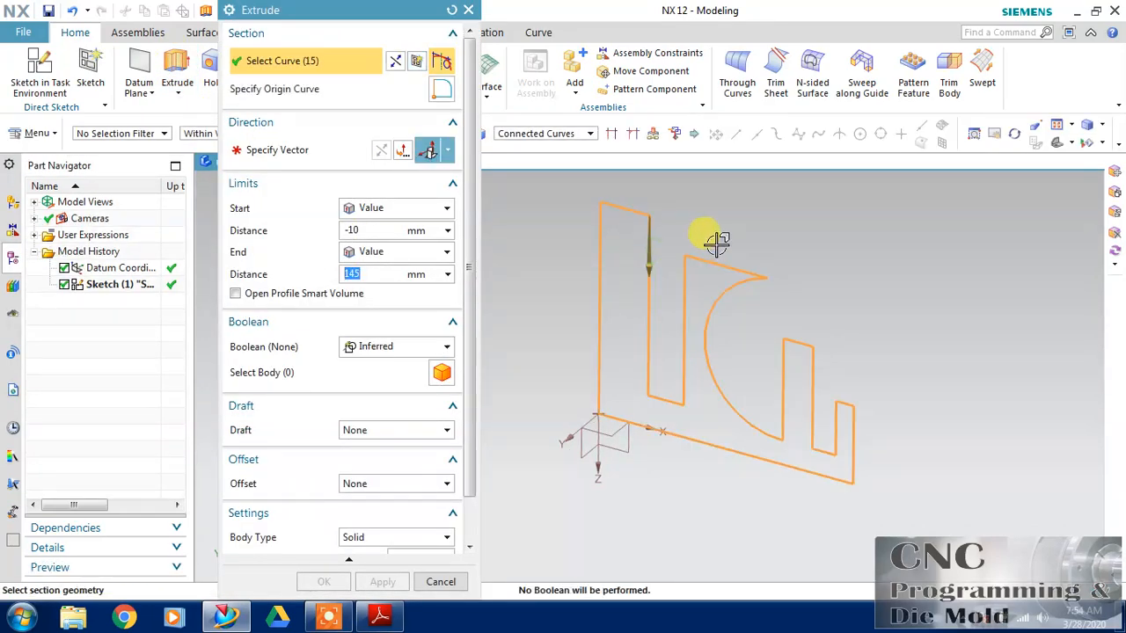
left_click(294, 150)
left_click(631, 445)
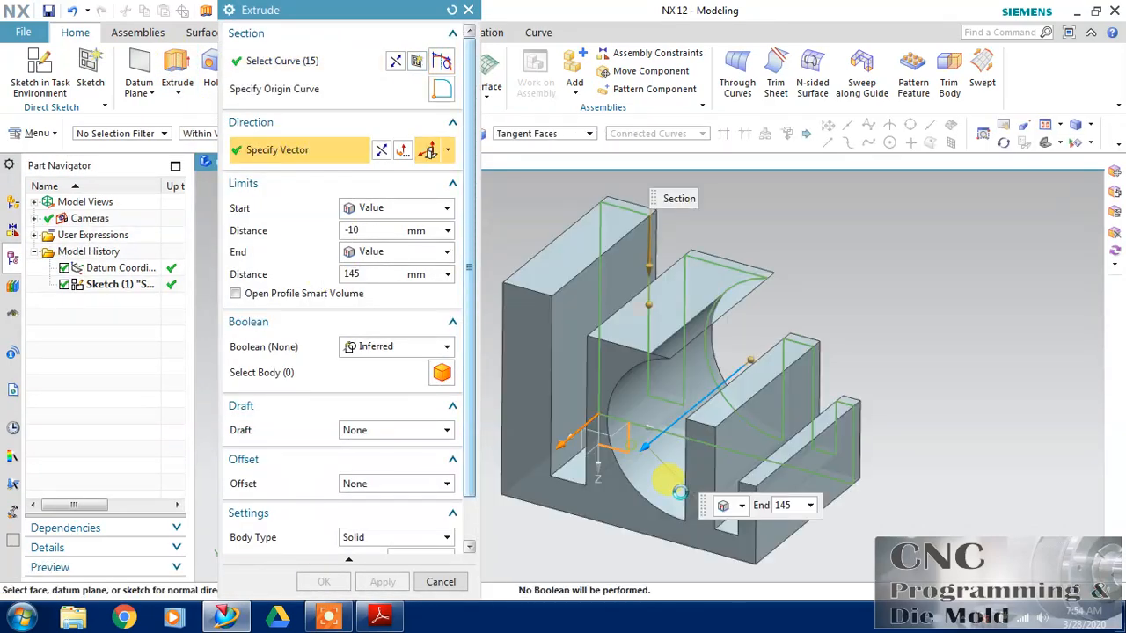
middle_click_drag(765, 329, 729, 302)
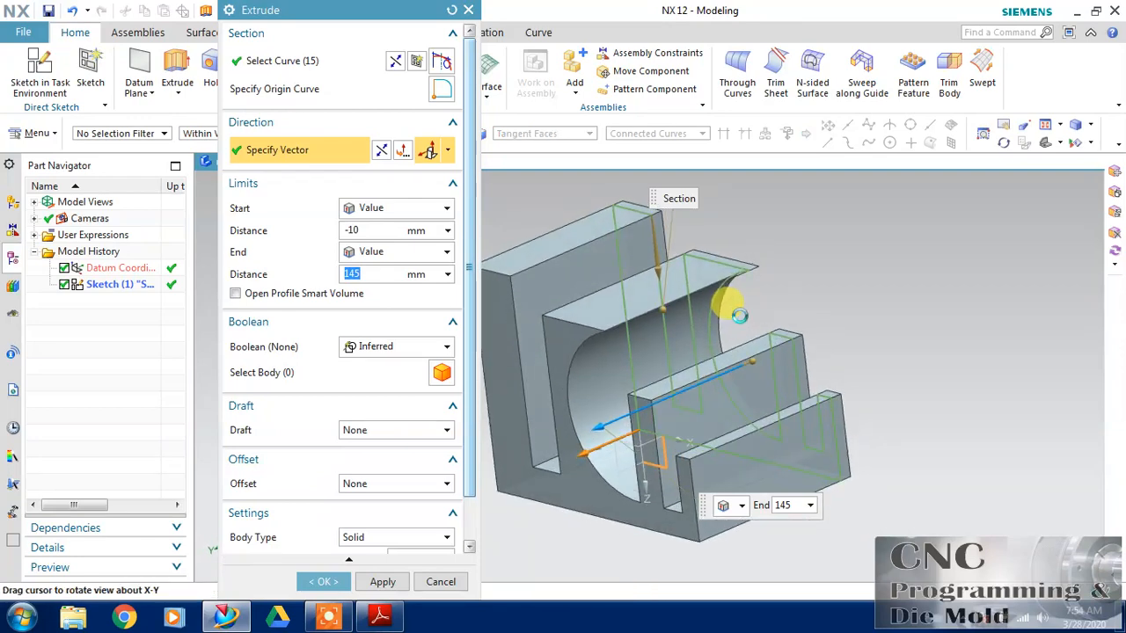
Set the extrusion limit to Symmetric Value with a distance of 50 mm, keep Boolean at Inferred and create the body
left_click(417, 207)
left_click(401, 243)
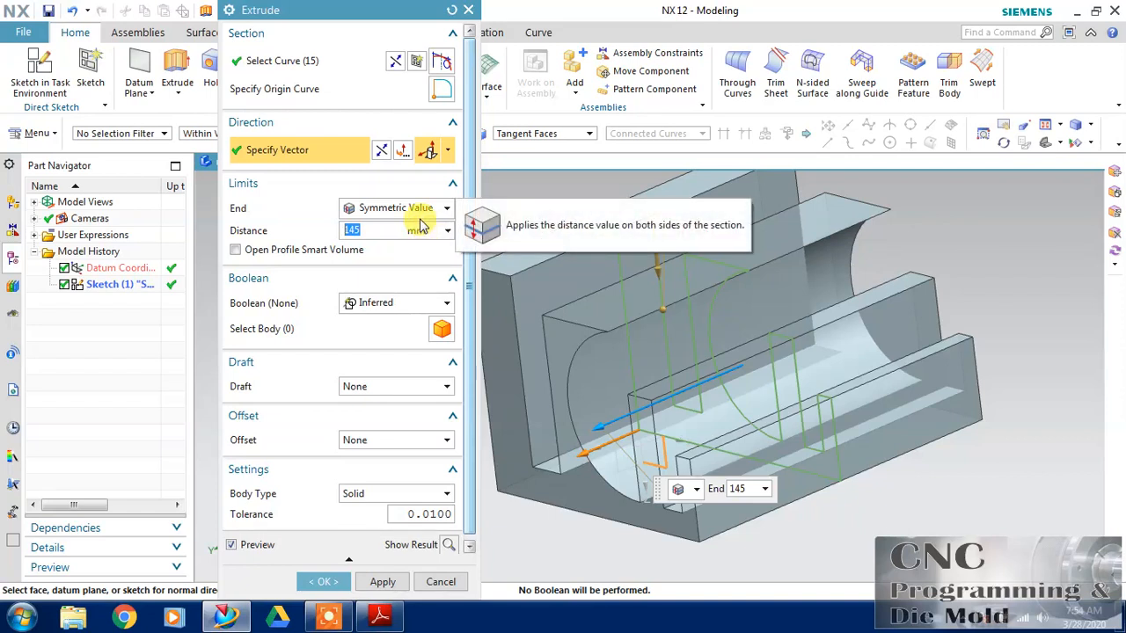
type("50")
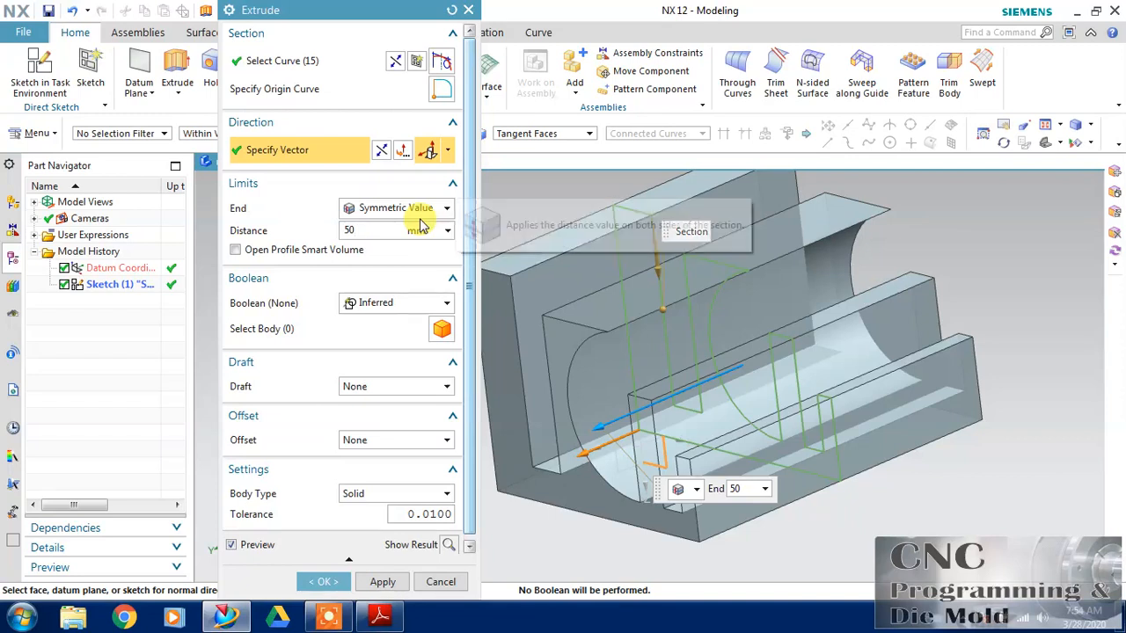
left_click(383, 302)
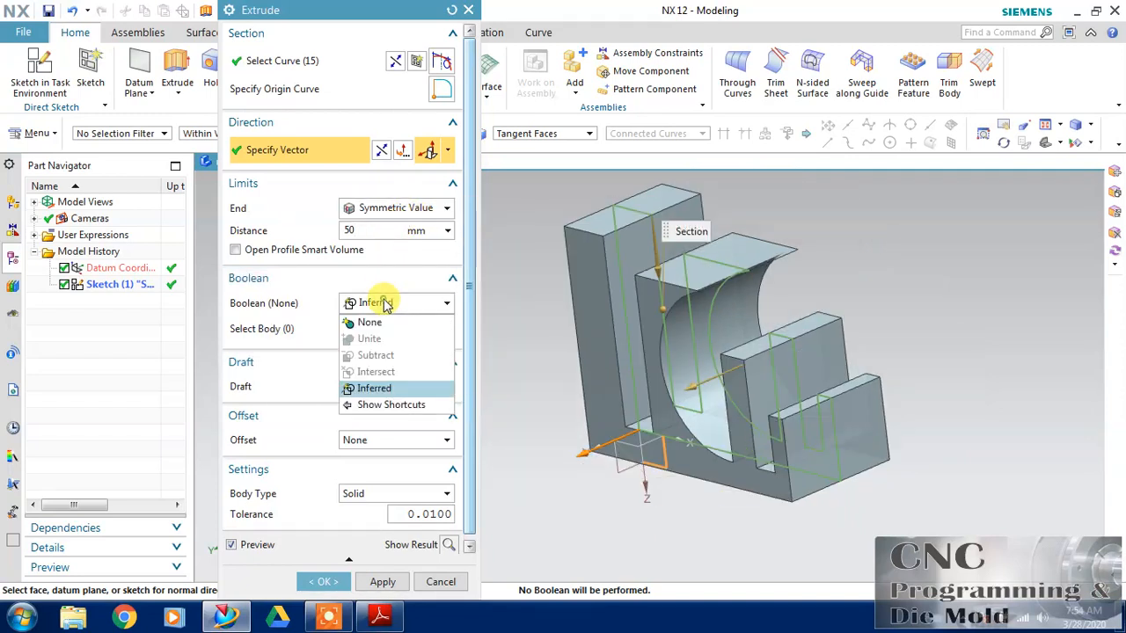
left_click(384, 300)
middle_click_drag(844, 284, 867, 339)
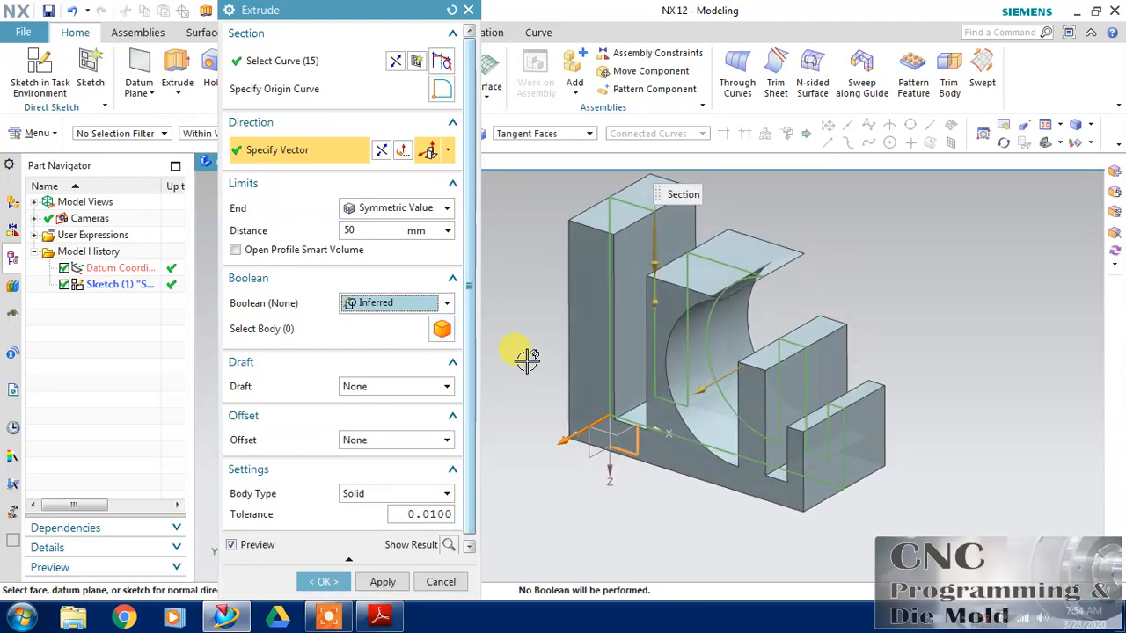
left_click(332, 583)
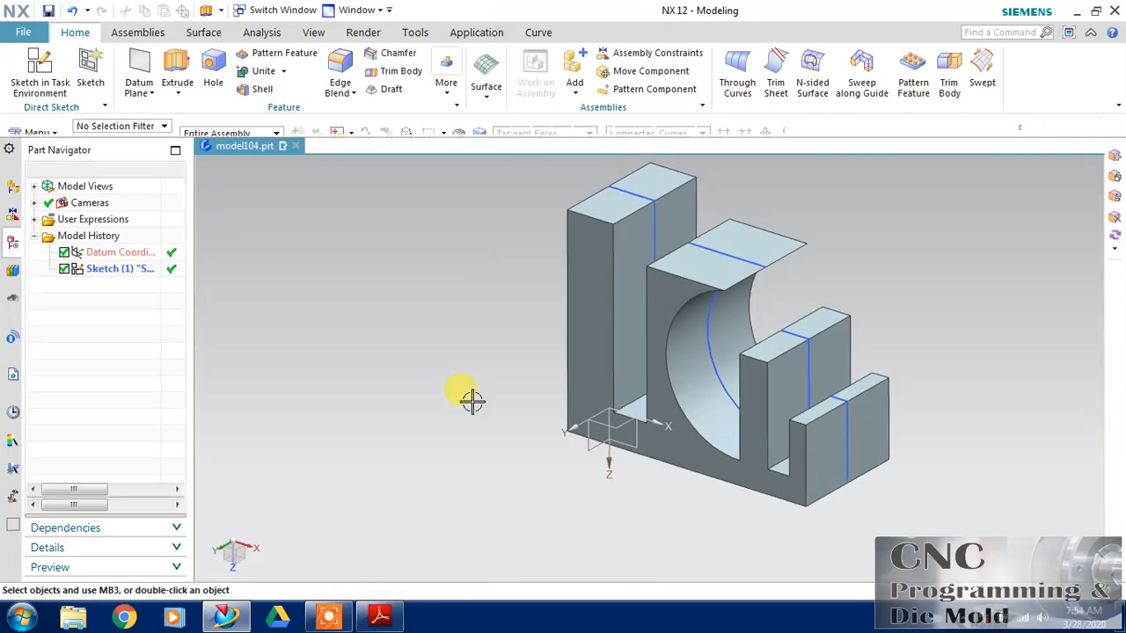
Hide the profile sketch of the stepped body and turn the model to show the shortest wall's end face
left_click(712, 326)
key("ctrl+b")
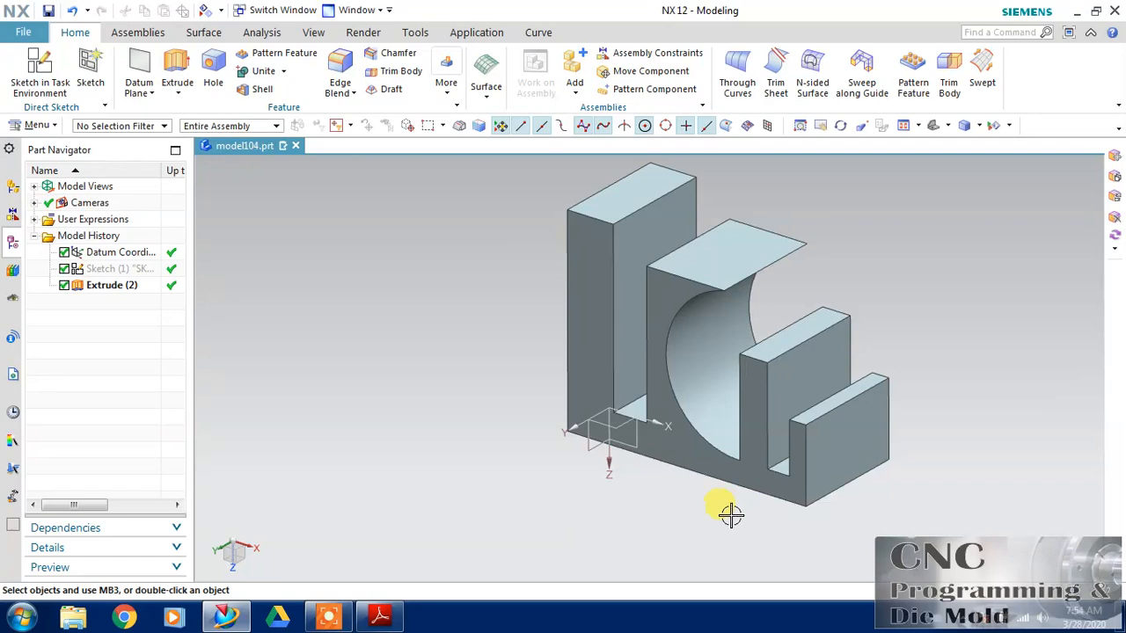
middle_click_drag(721, 501, 659, 448)
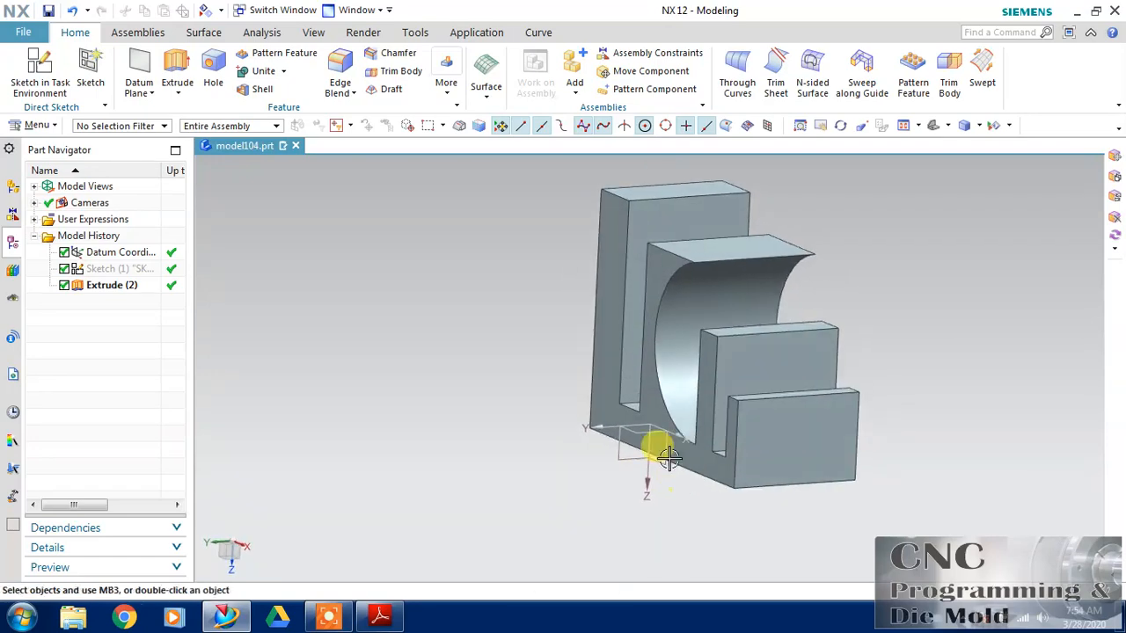
Start a new sketch on the shortest wall's outer end face, using the datum's Y axis as the horizontal reference
left_click(39, 66)
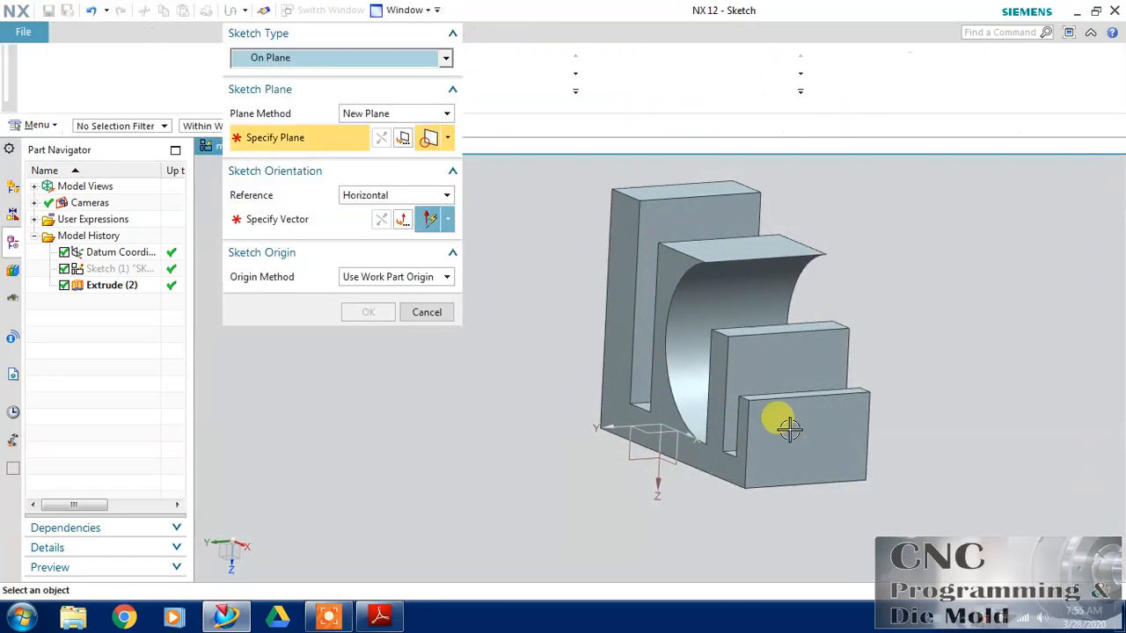
left_click(797, 424)
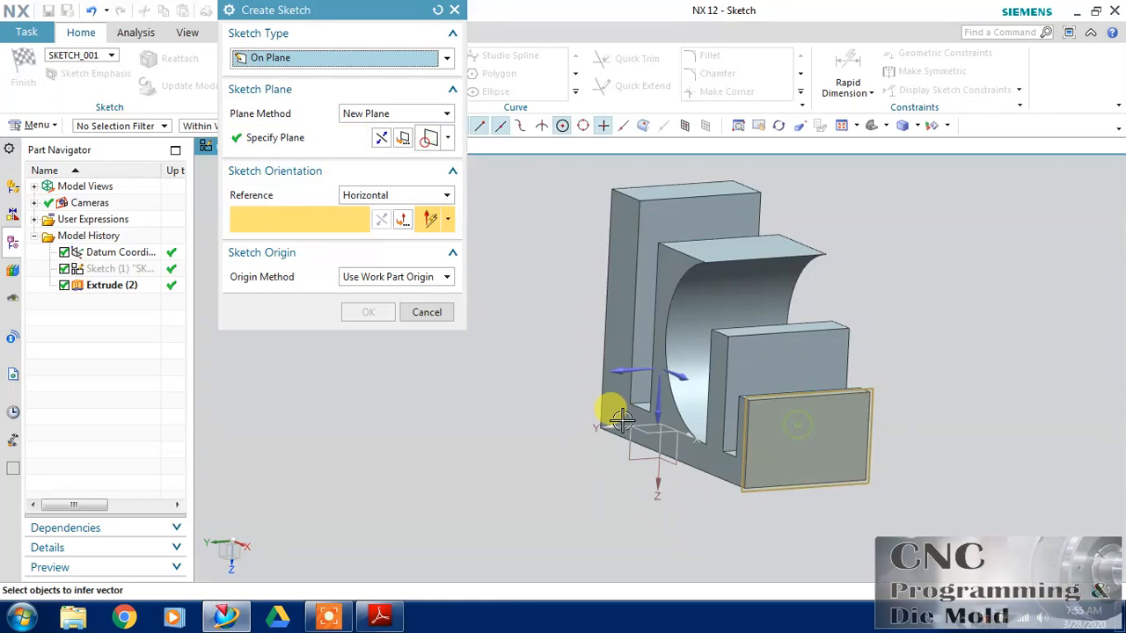
left_click(620, 369)
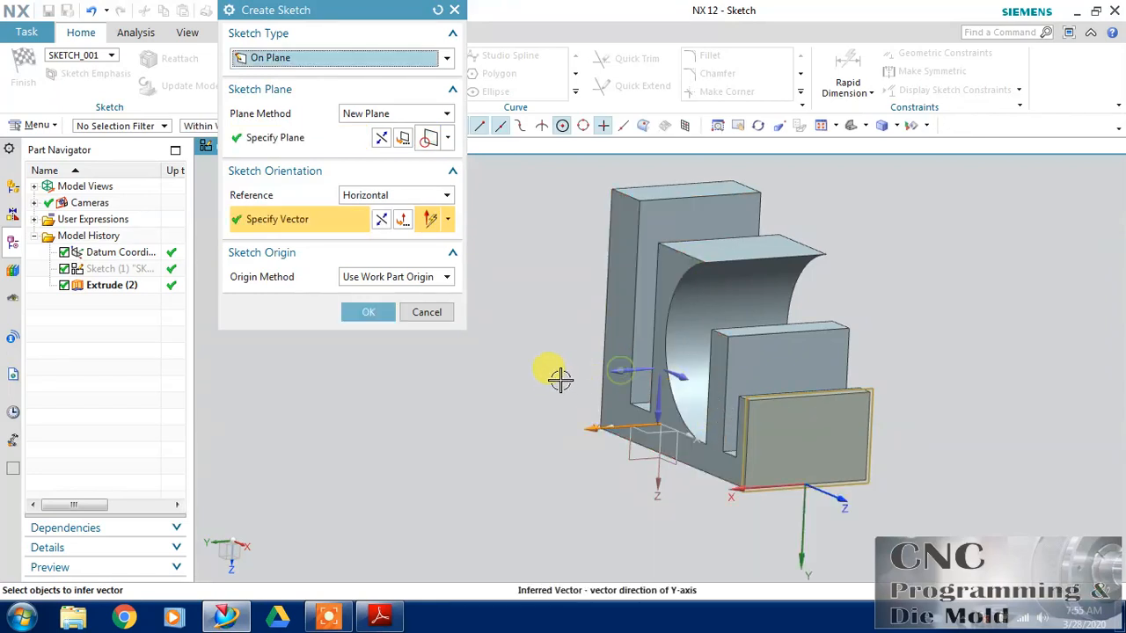
Reverse the sketch's horizontal reference, keep the plane normal pointing outward from the face, and open the sketch
left_click(380, 139)
mouse_move(485, 380)
middle_mouse_down()
mouse_move(467, 372)
mouse_move(495, 381)
mouse_move(489, 392)
middle_mouse_up()
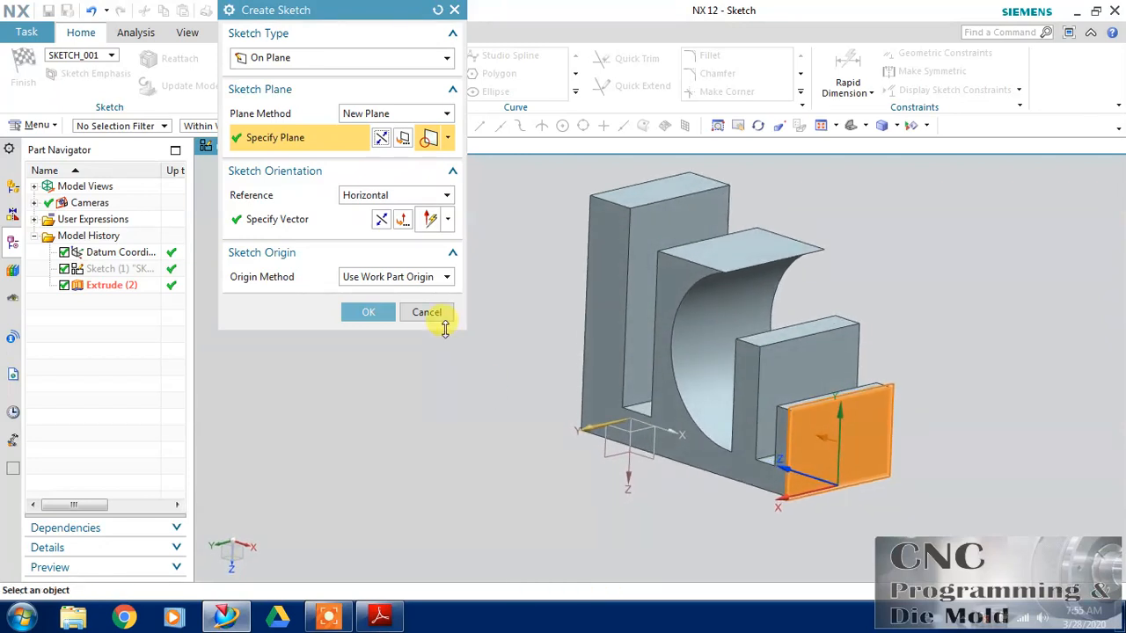
left_click(378, 220)
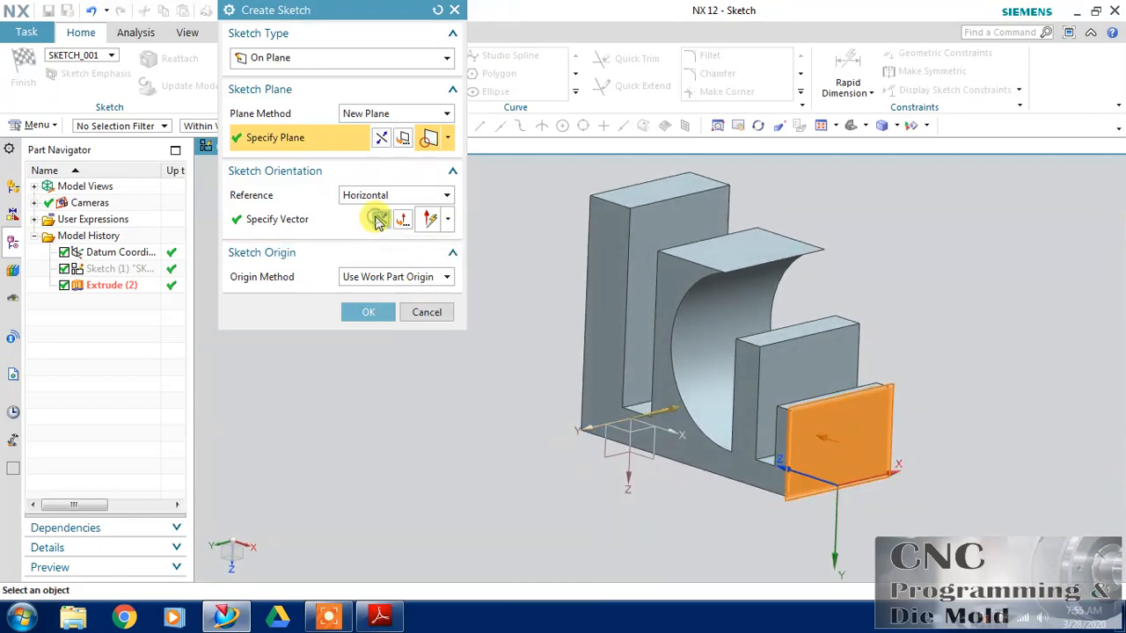
left_click(381, 139)
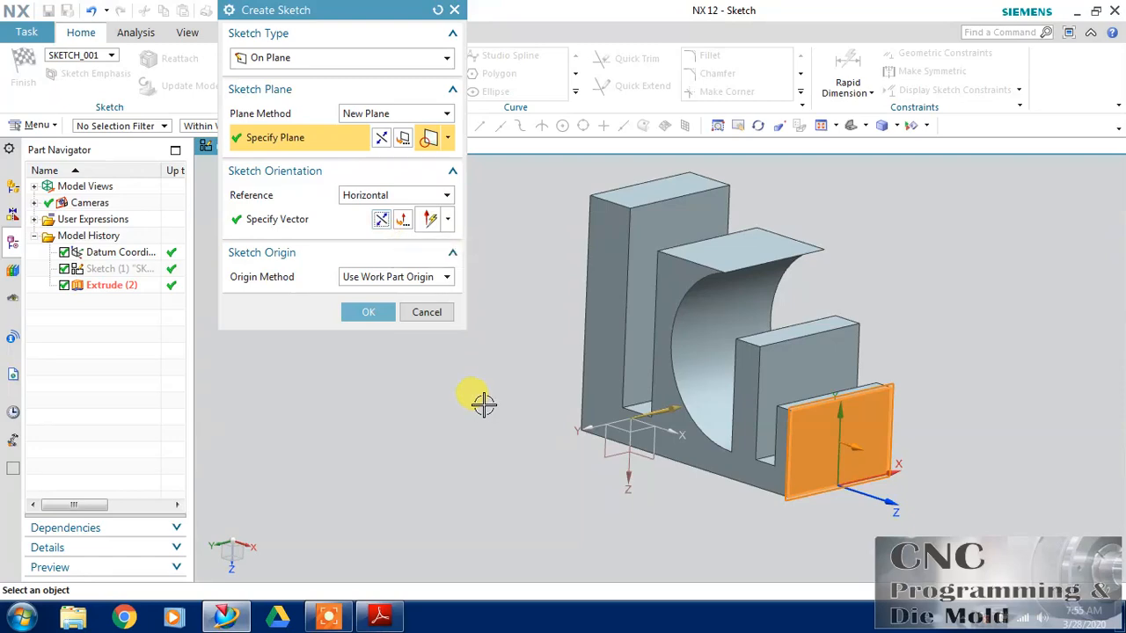
middle_click_drag(483, 402, 442, 392)
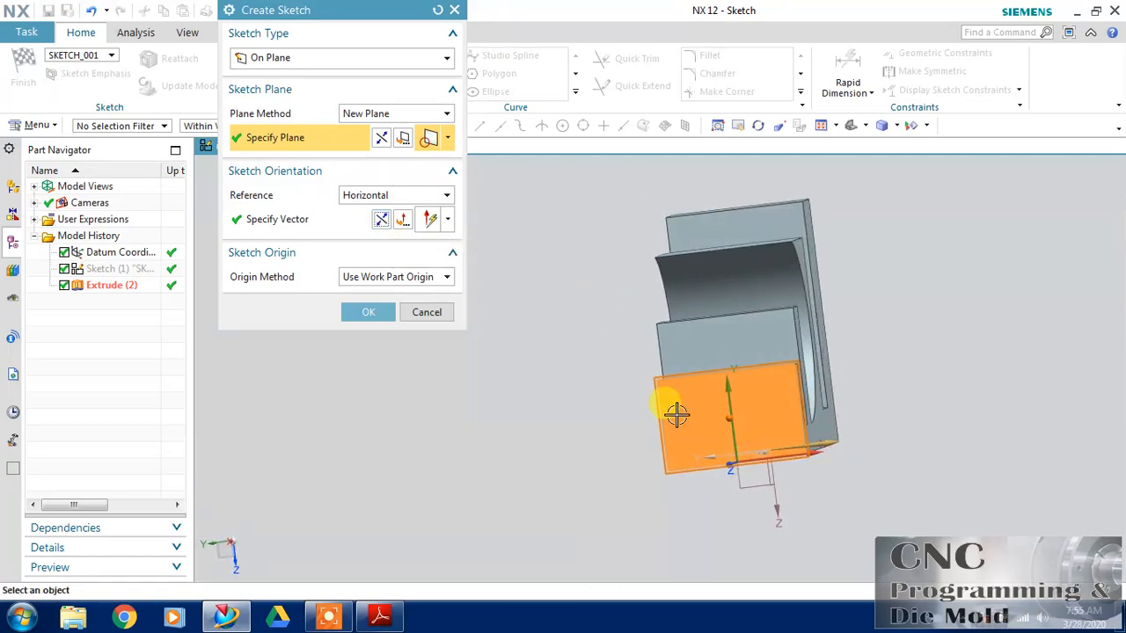
left_click(366, 312)
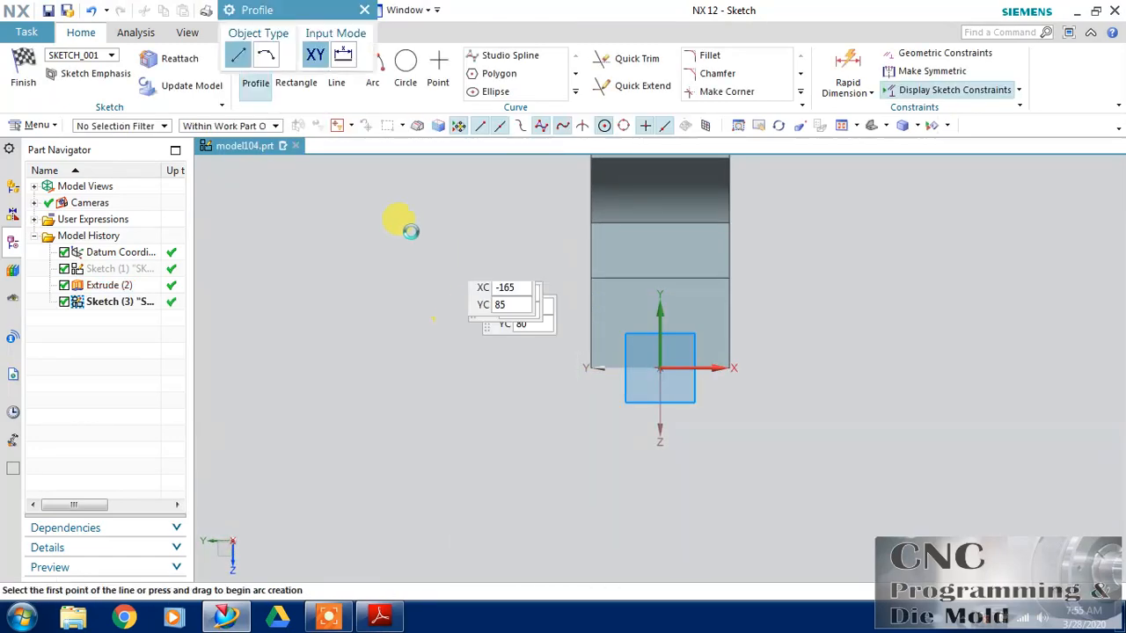
Sketch a rectangle by two corner points on the end face, overhanging one side edge, and finish the sketch
left_click(301, 82)
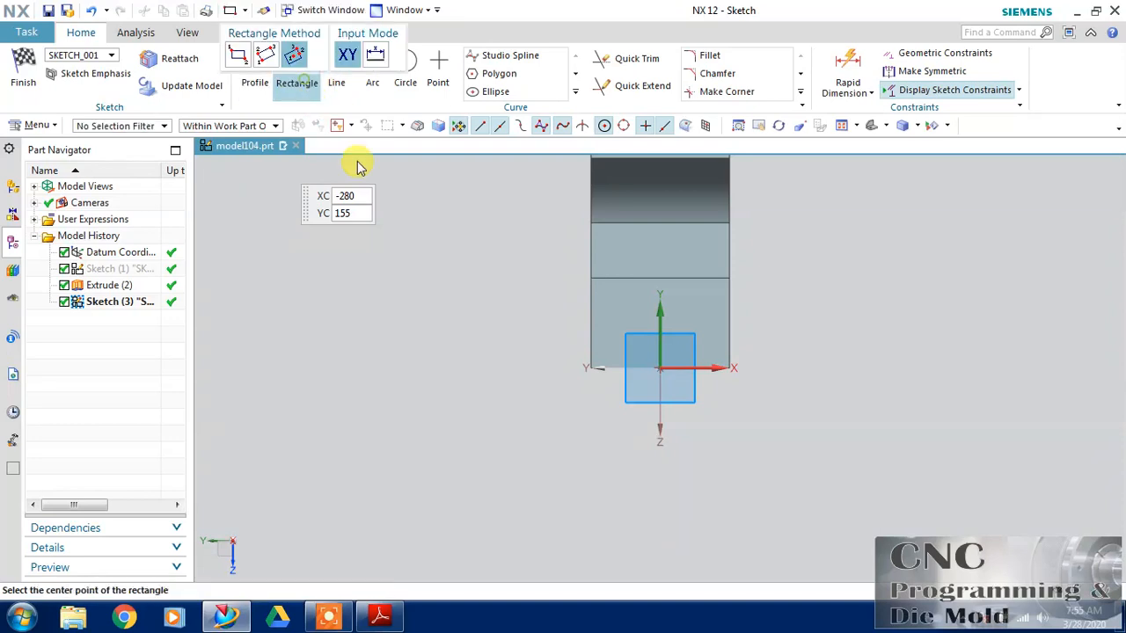
left_click(625, 292)
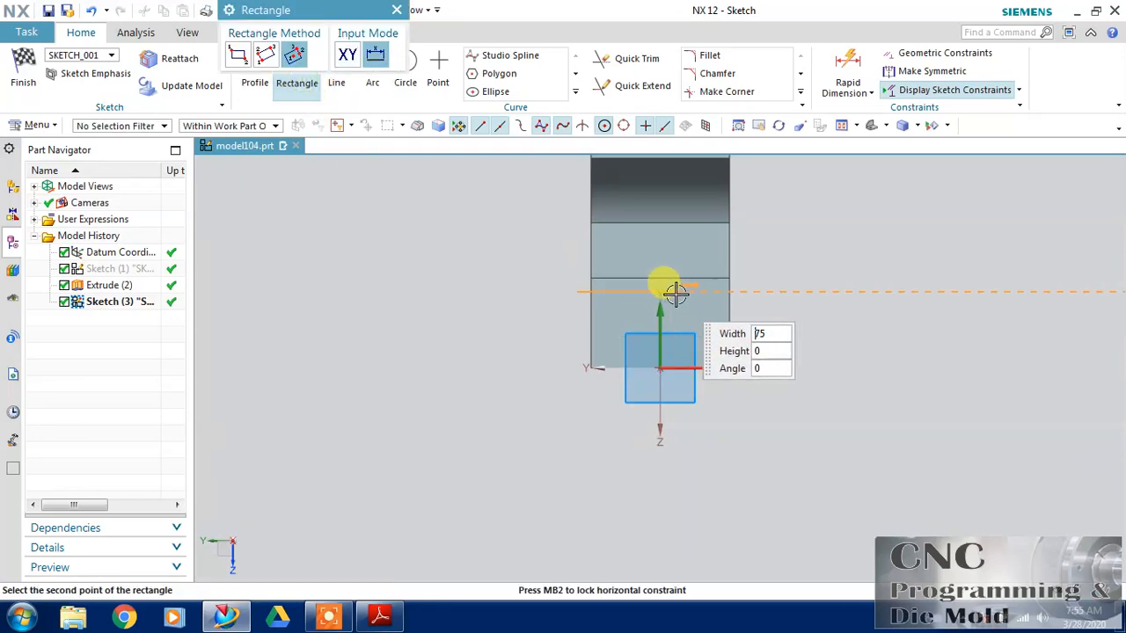
left_click(670, 294)
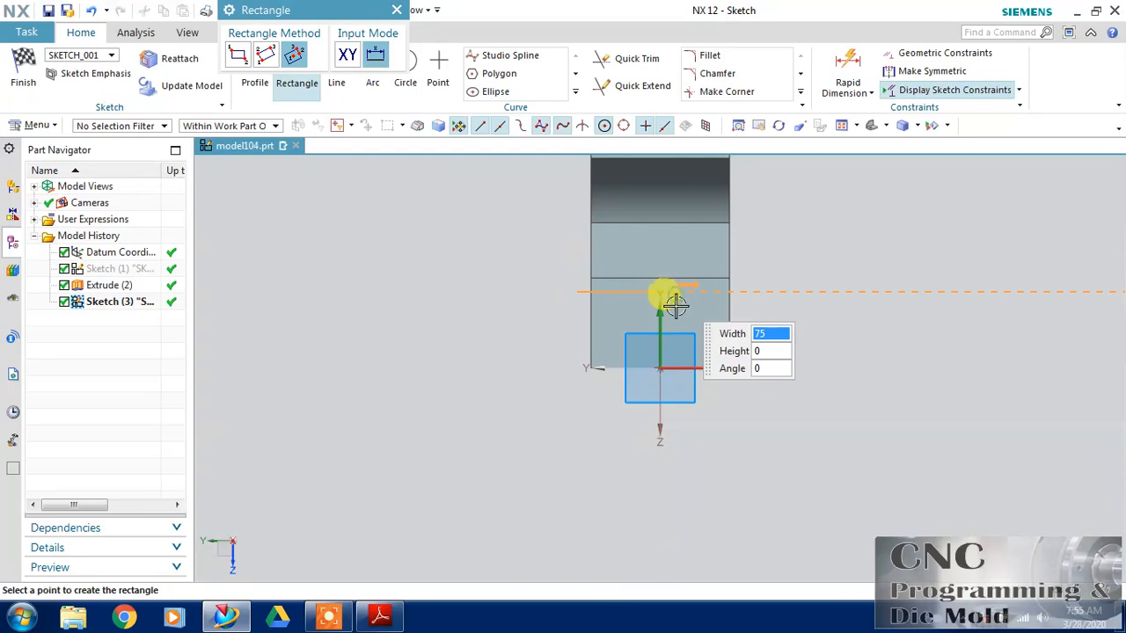
left_click(250, 58)
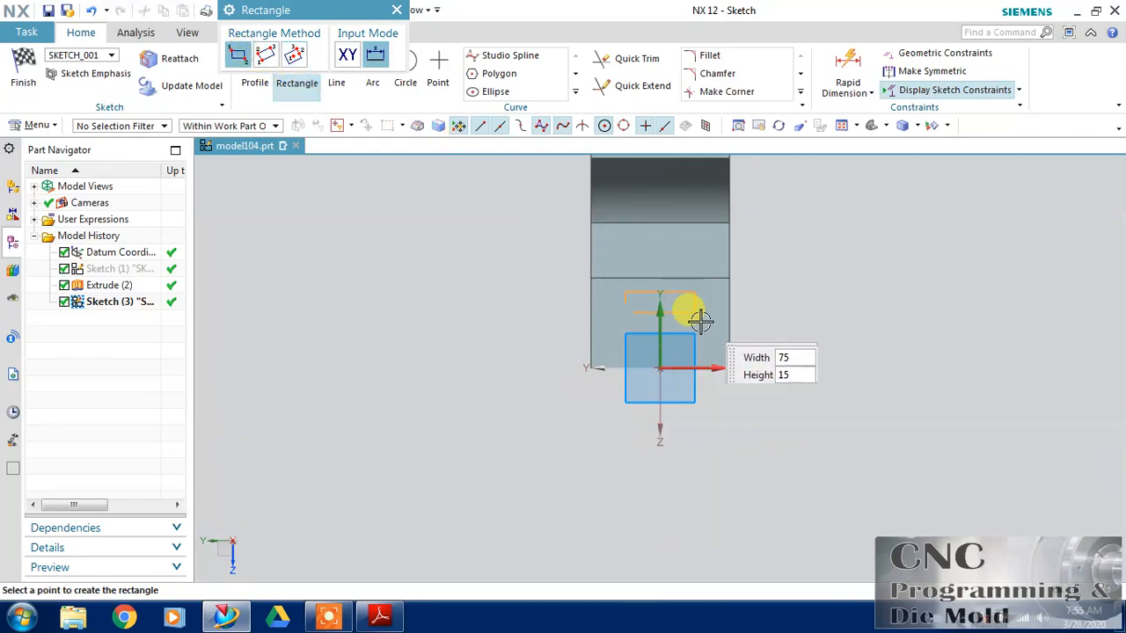
left_click(747, 326)
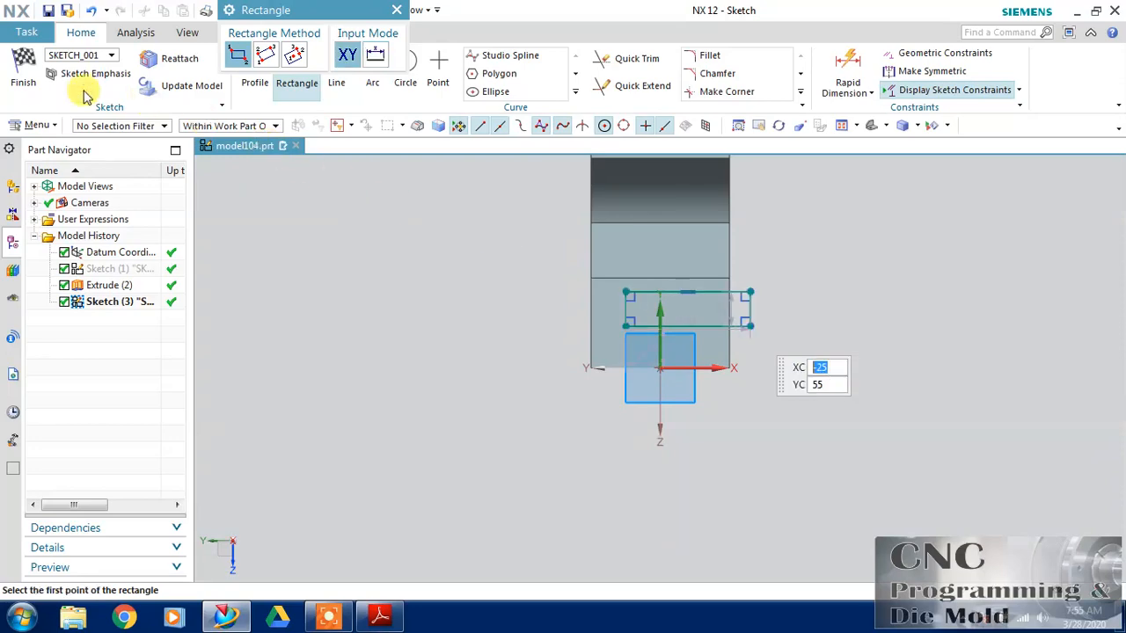
left_click(24, 67)
middle_click_drag(191, 189, 510, 344)
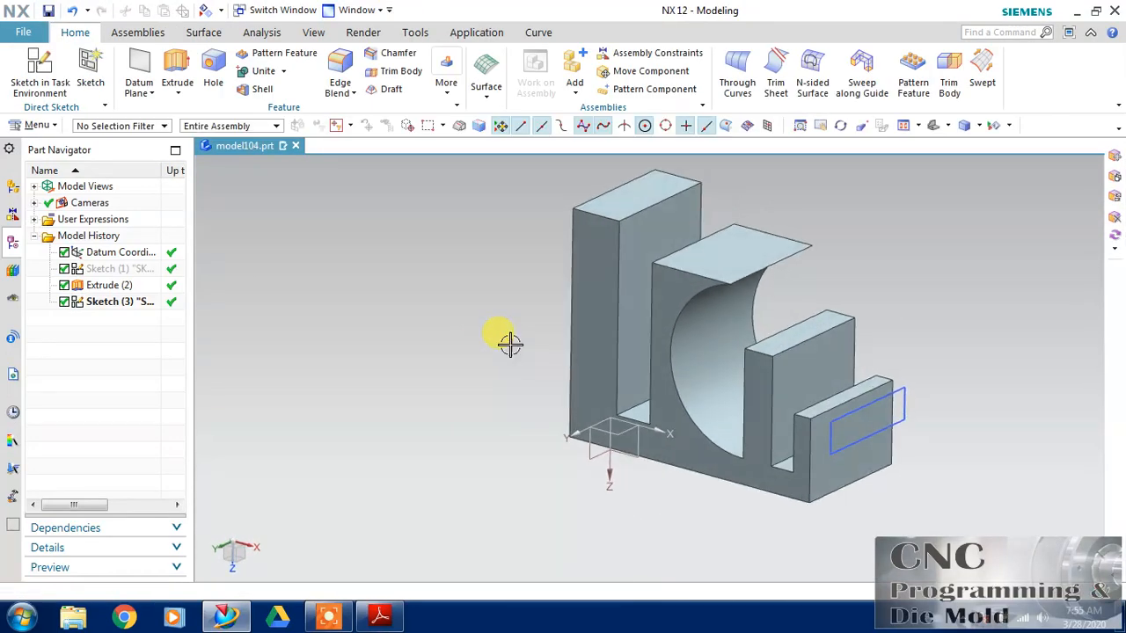
Start extruding the end-face rectangle sketch along the end face's normal, with the direction reversed into the body
left_click(899, 384)
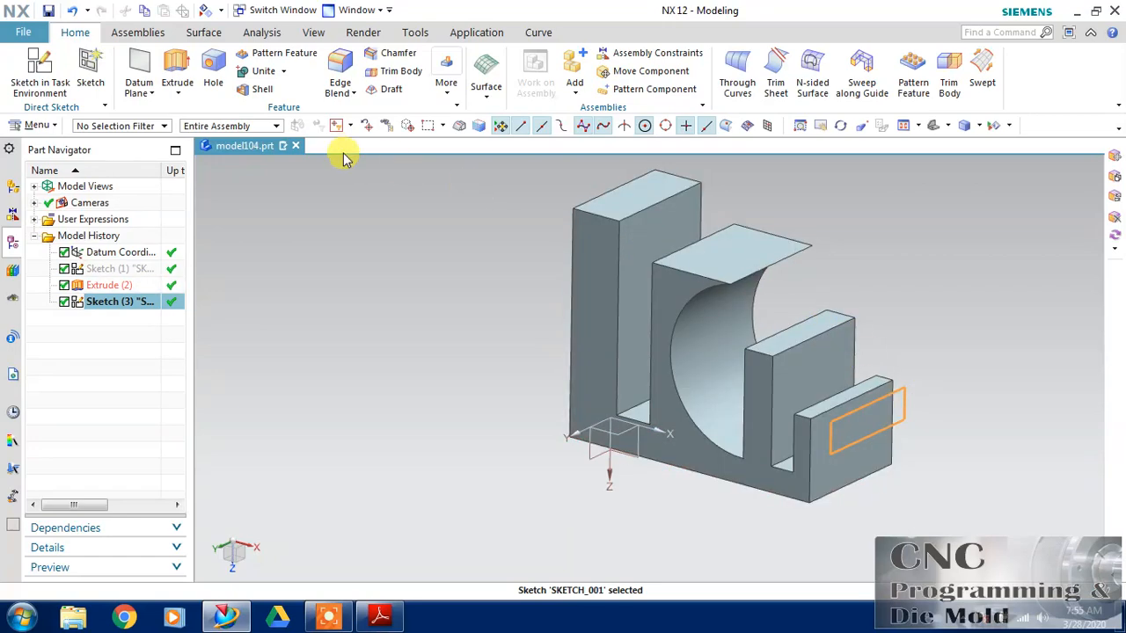
left_click(172, 70)
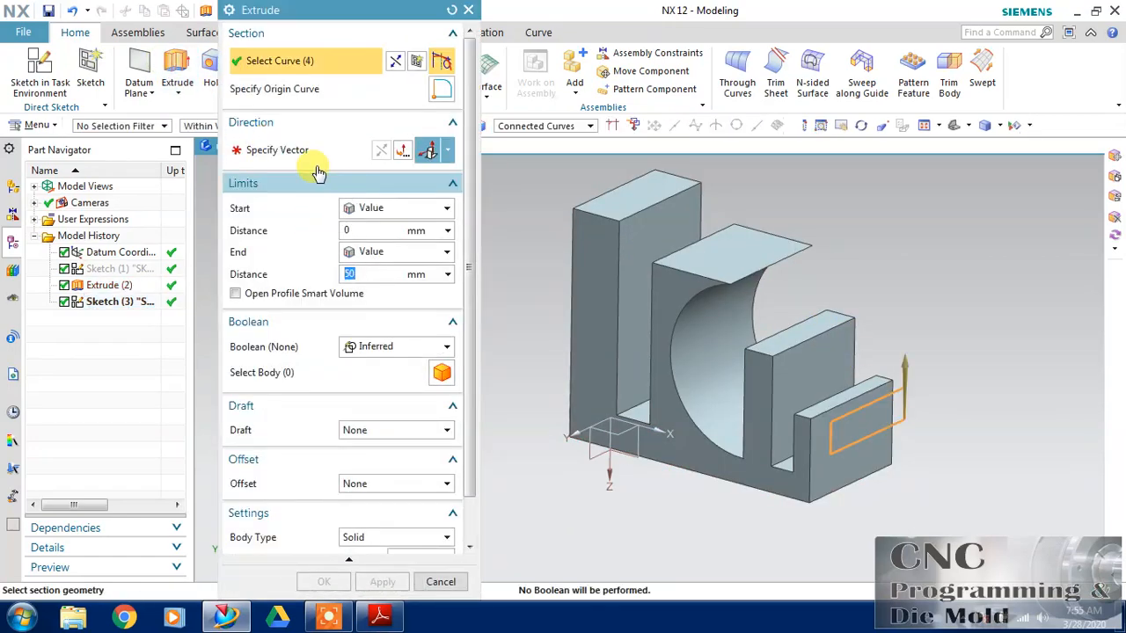
left_click(339, 152)
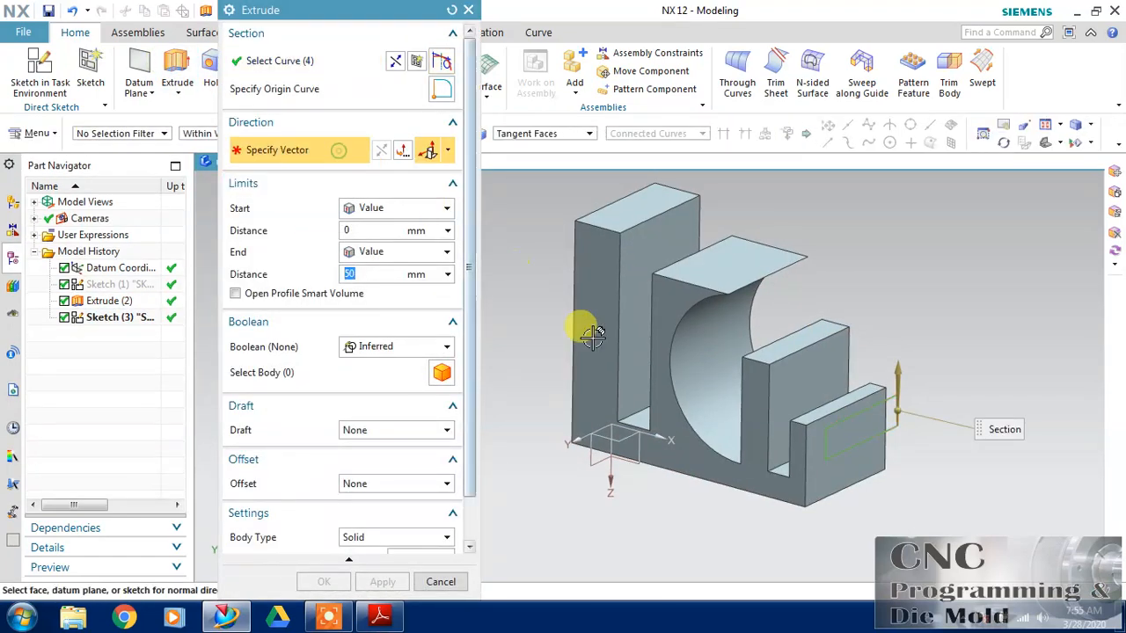
left_click(816, 468)
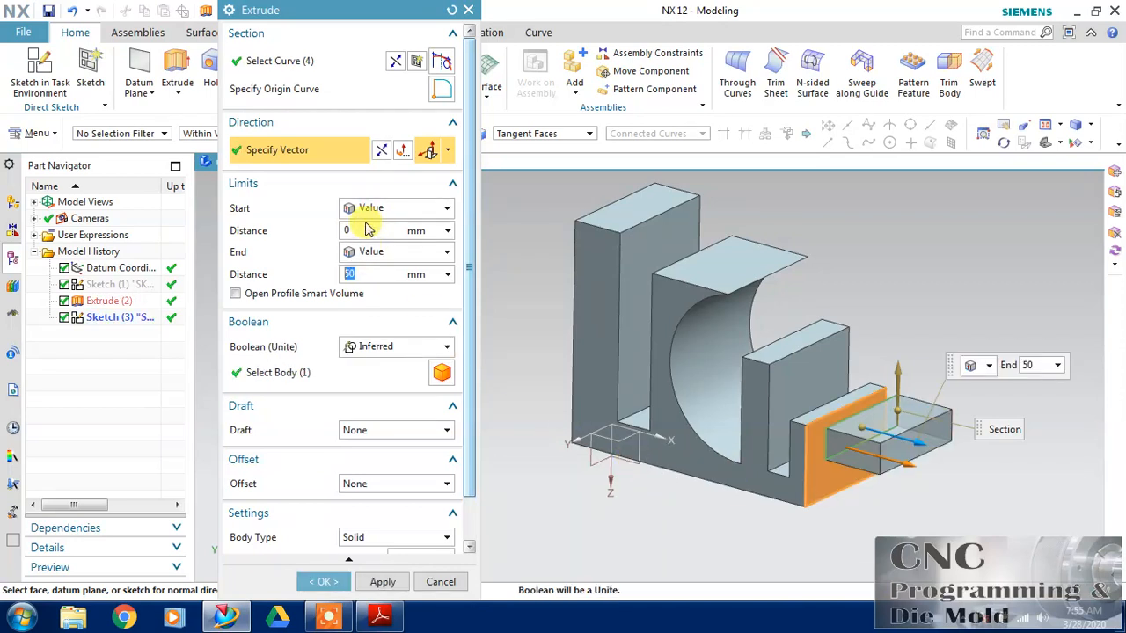
left_click(379, 153)
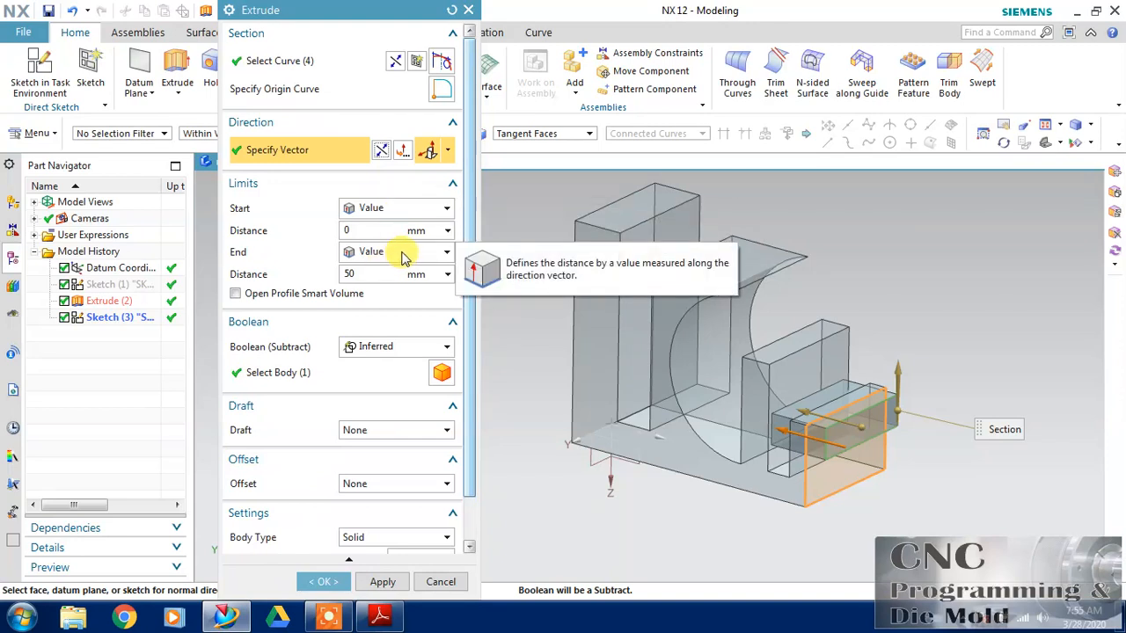
Set the extrusion's end limit to Until Next, show the result with the inferred Boolean, and undo that result
left_click(401, 254)
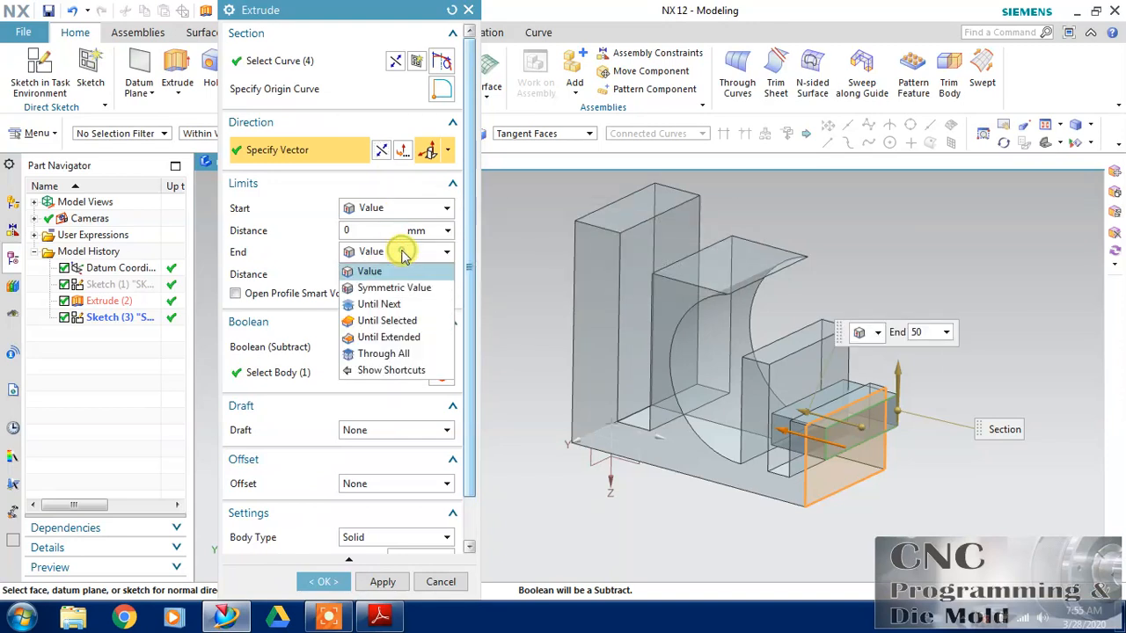
left_click(396, 306)
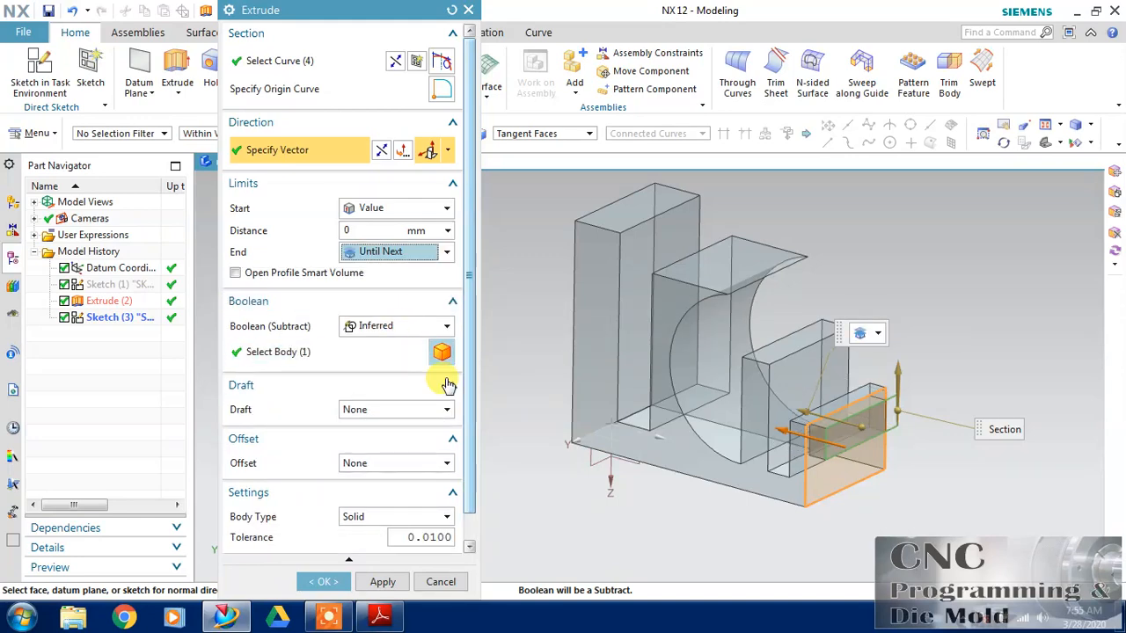
middle_click_drag(638, 494, 649, 499)
scroll(470, 441, "down", 1)
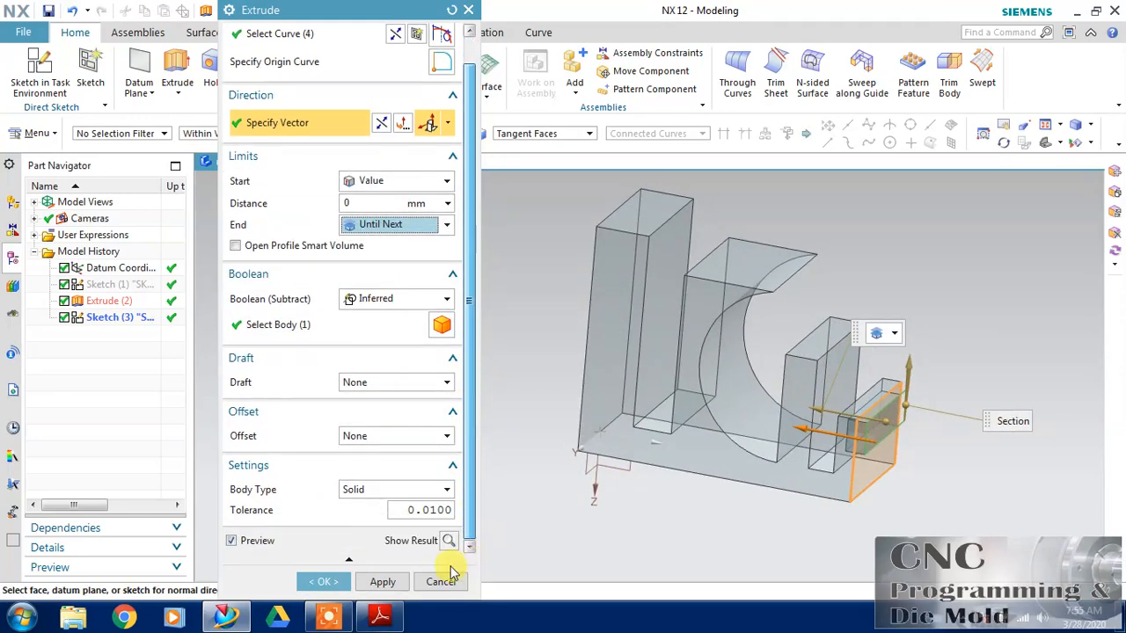
left_click(448, 538)
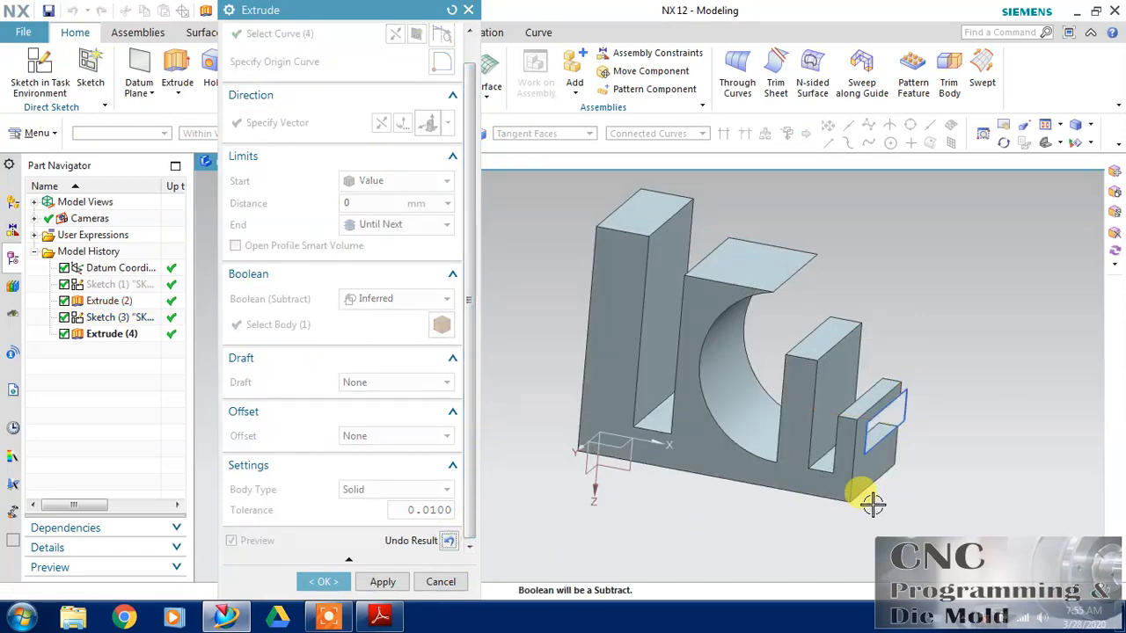
mouse_move(873, 503)
middle_mouse_down()
mouse_move(829, 490)
mouse_move(792, 498)
mouse_move(862, 499)
middle_mouse_up()
left_click(448, 541)
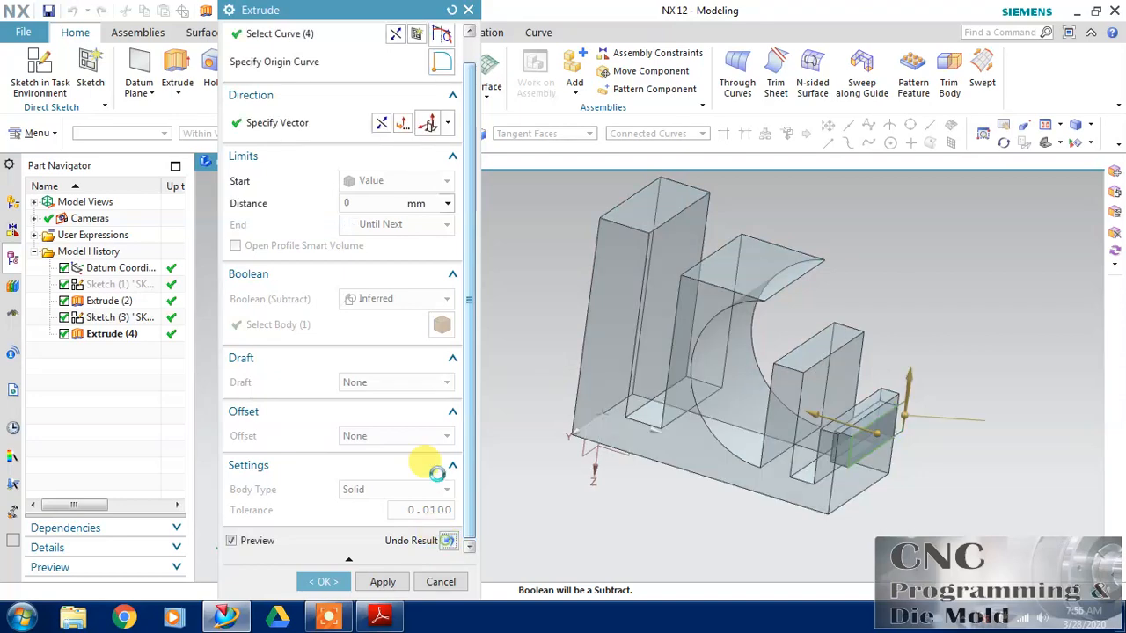
Set the Boolean to Unite, show the result and inspect it around the shortest wall, then undo that result
left_click(402, 302)
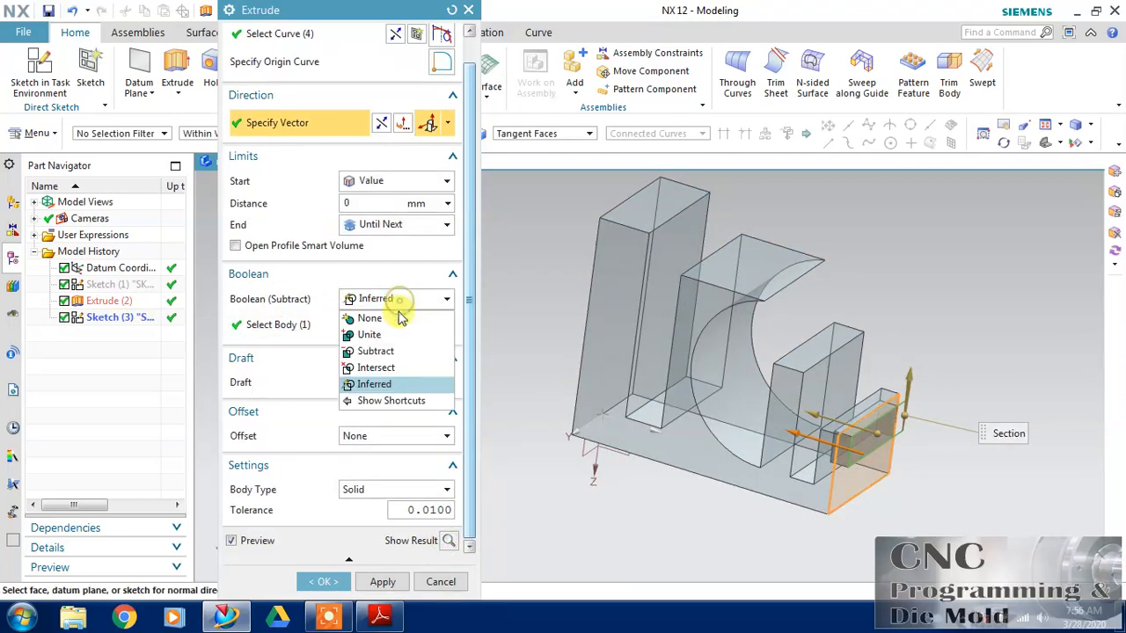
left_click(392, 339)
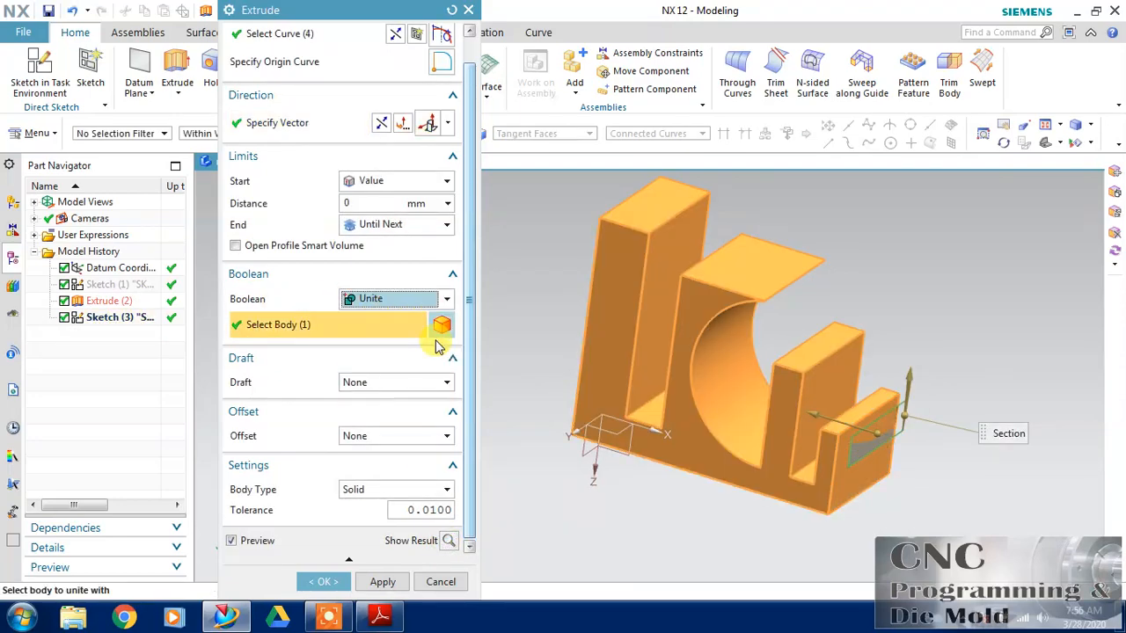
left_click(448, 541)
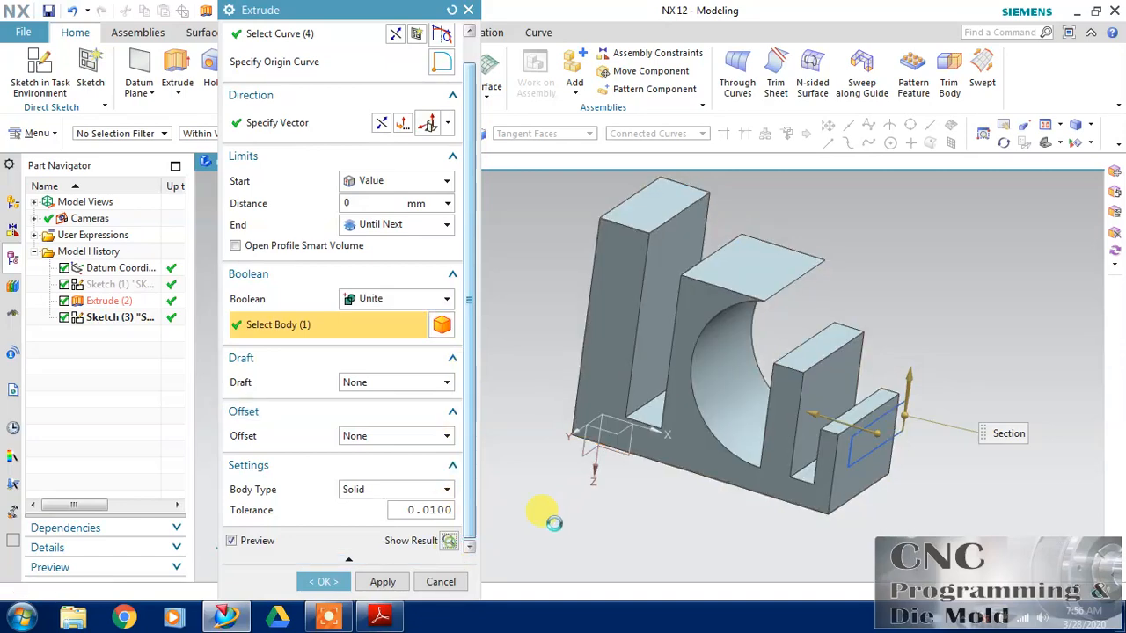
middle_click_drag(895, 367, 869, 395)
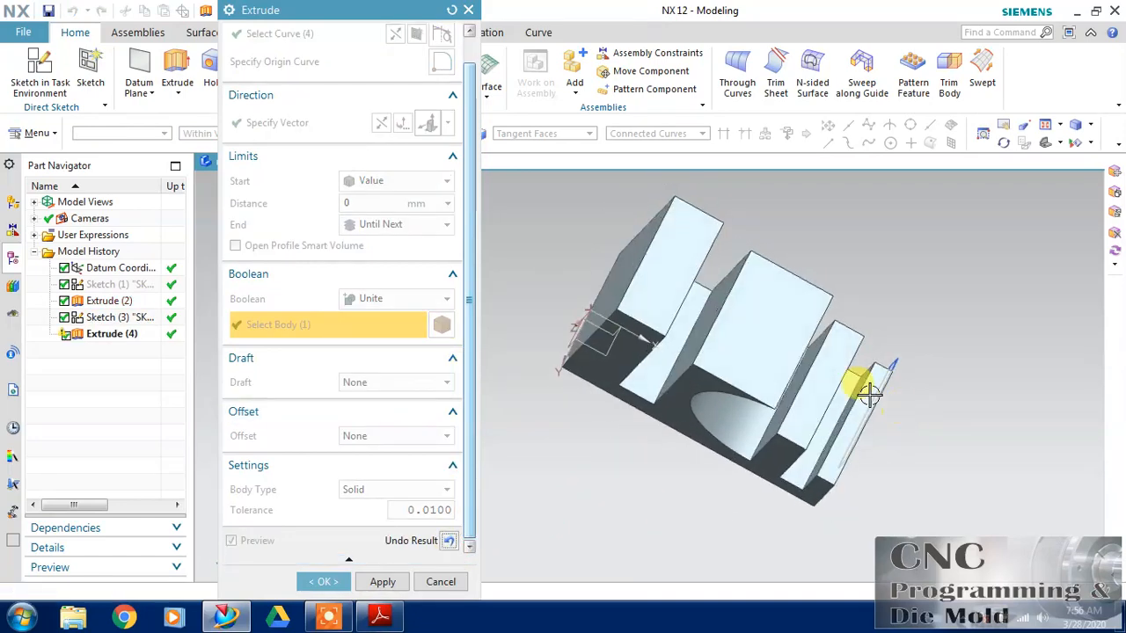
middle_click_drag(893, 450, 866, 409)
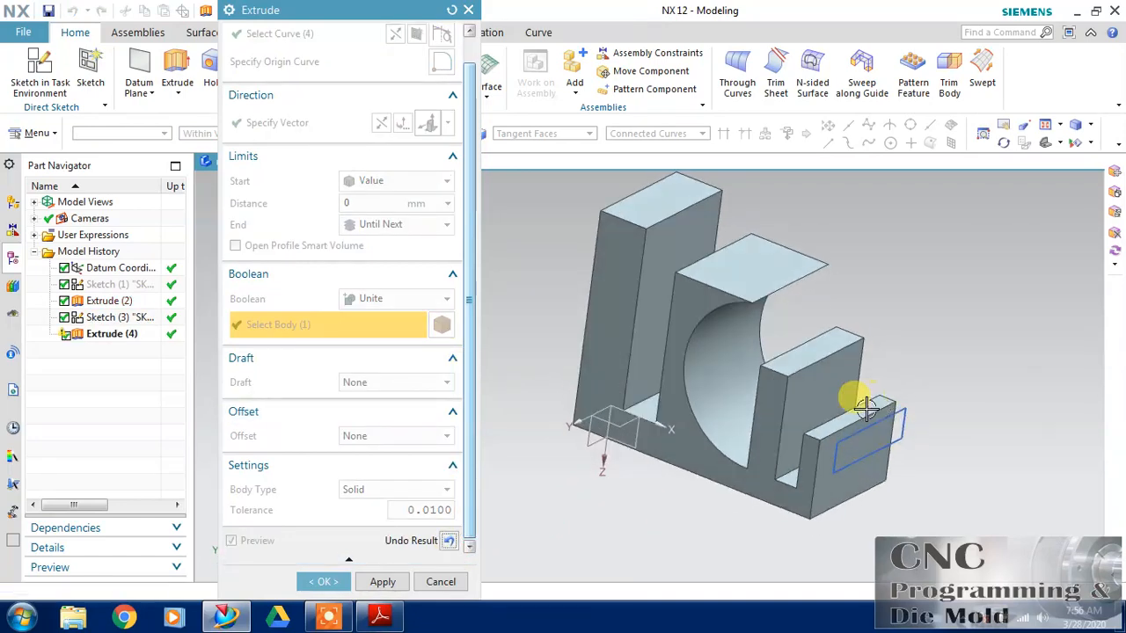
left_click(449, 540)
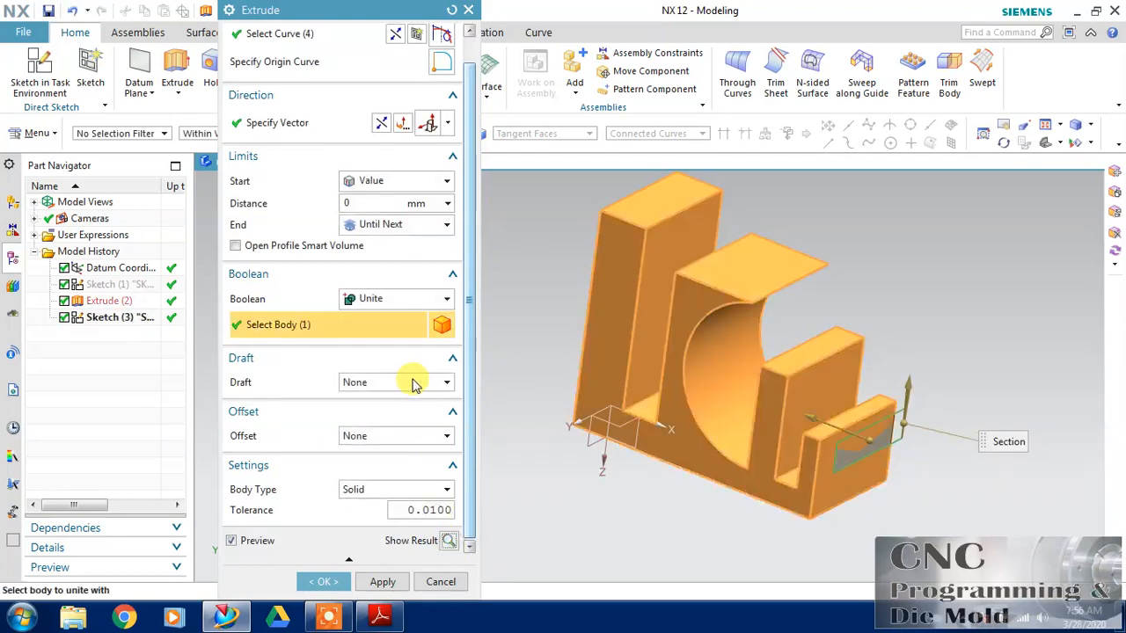
Set the Boolean to Subtract, show the resulting cut through the shortest wall, and undo that result
left_click(392, 299)
left_click(384, 351)
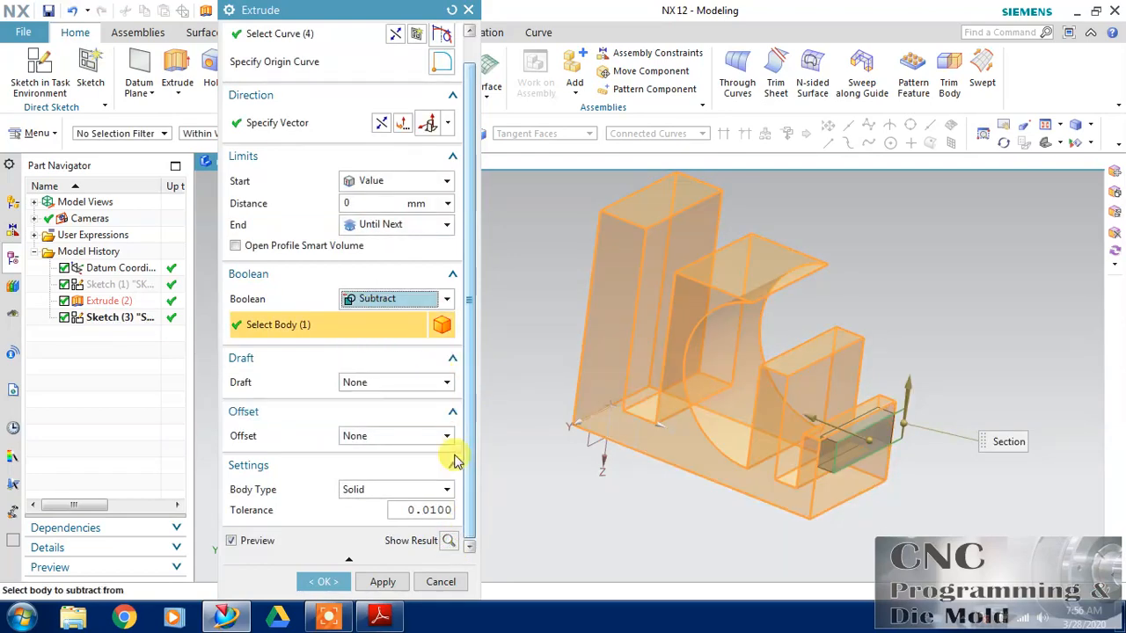
left_click(449, 540)
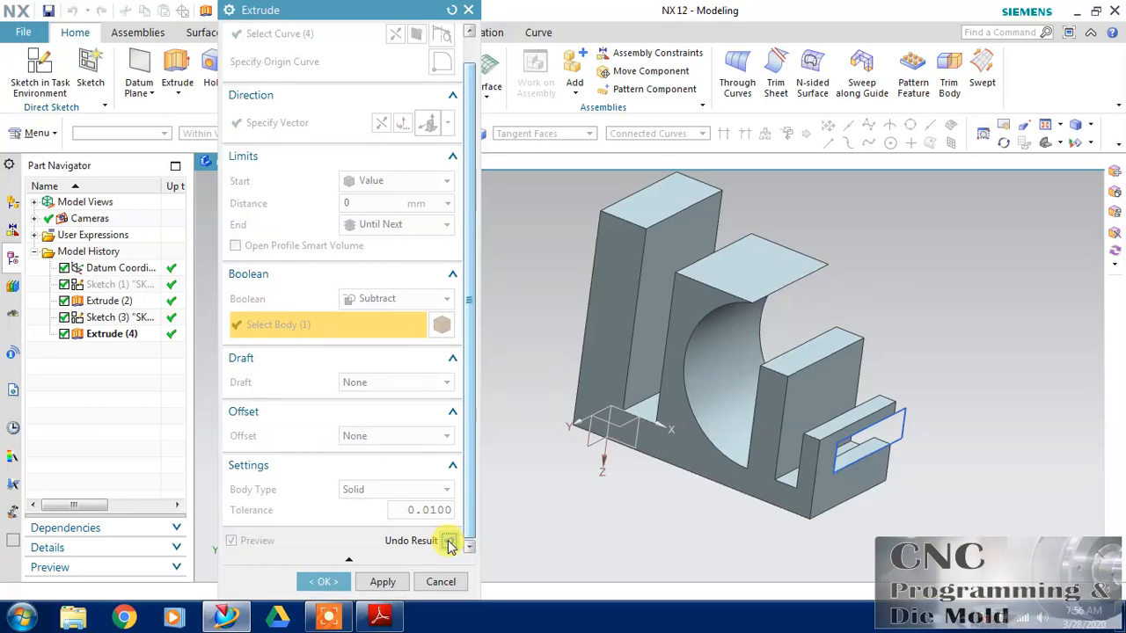
left_click(448, 541)
Set the extrusion's end limit to Until Selected and pick the concave cylindrical face as the limit
left_click(404, 224)
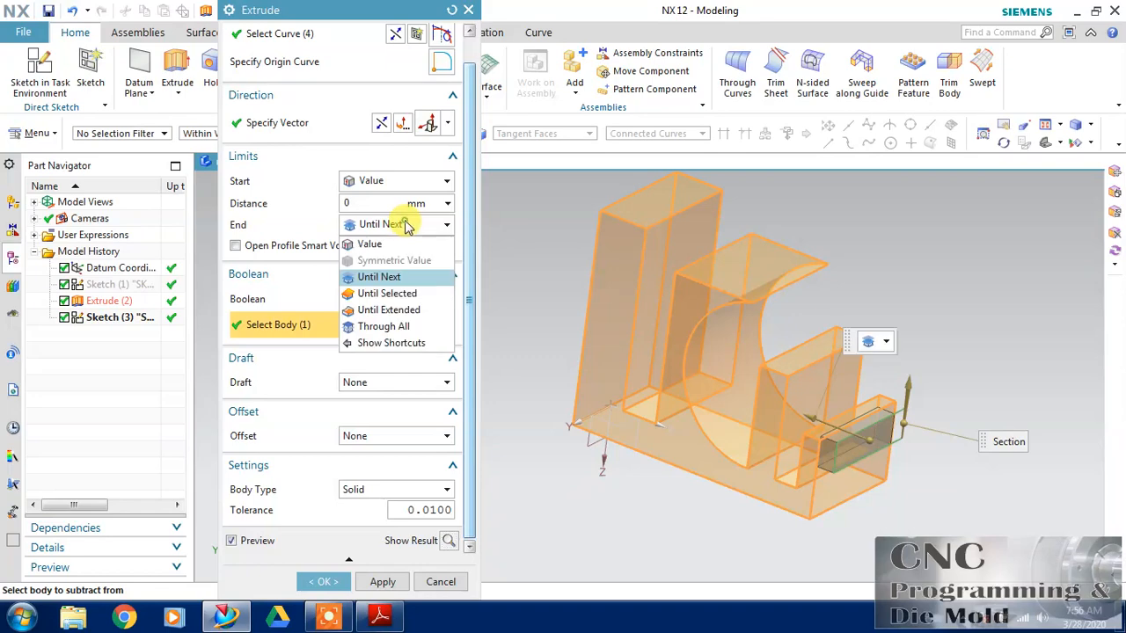
left_click(393, 296)
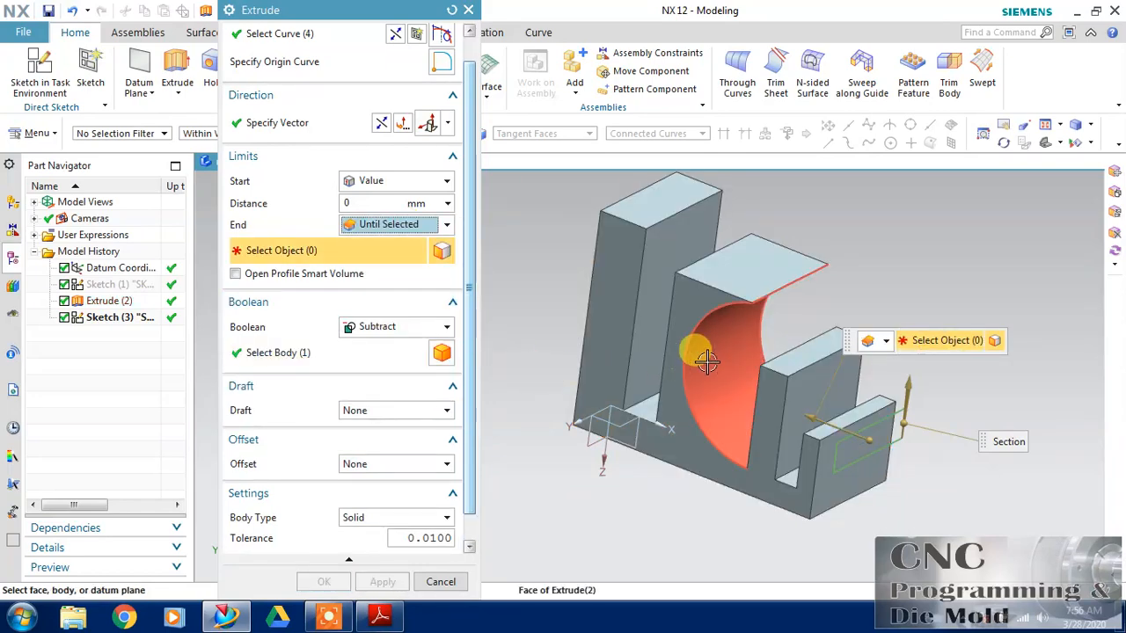
left_click(706, 360)
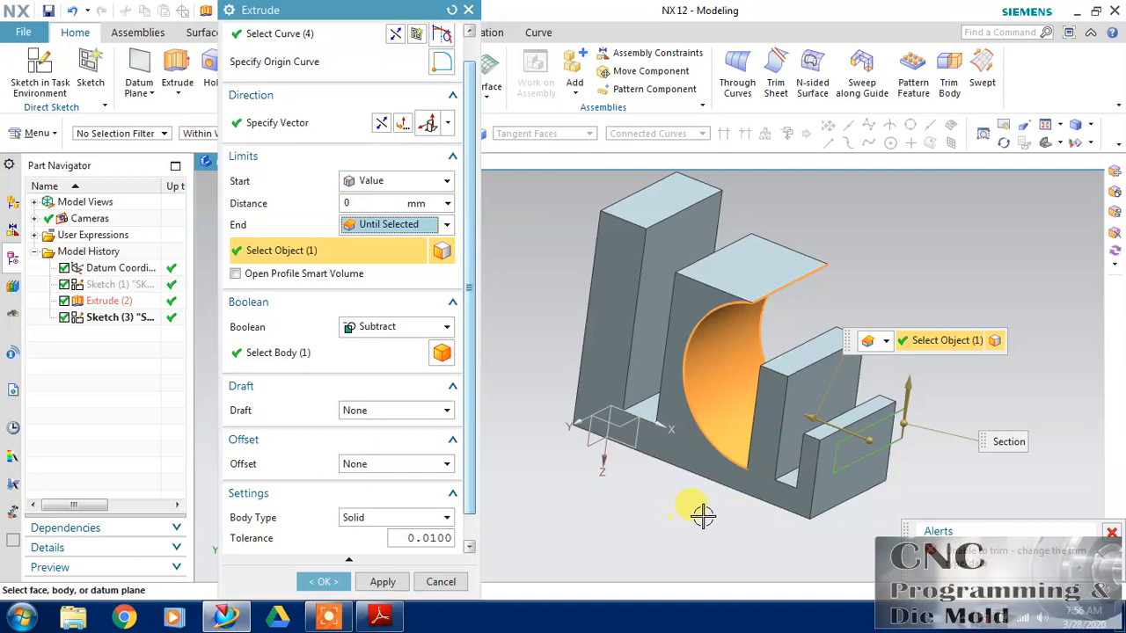
mouse_move(703, 517)
middle_mouse_down()
mouse_move(729, 510)
mouse_move(696, 507)
middle_mouse_up()
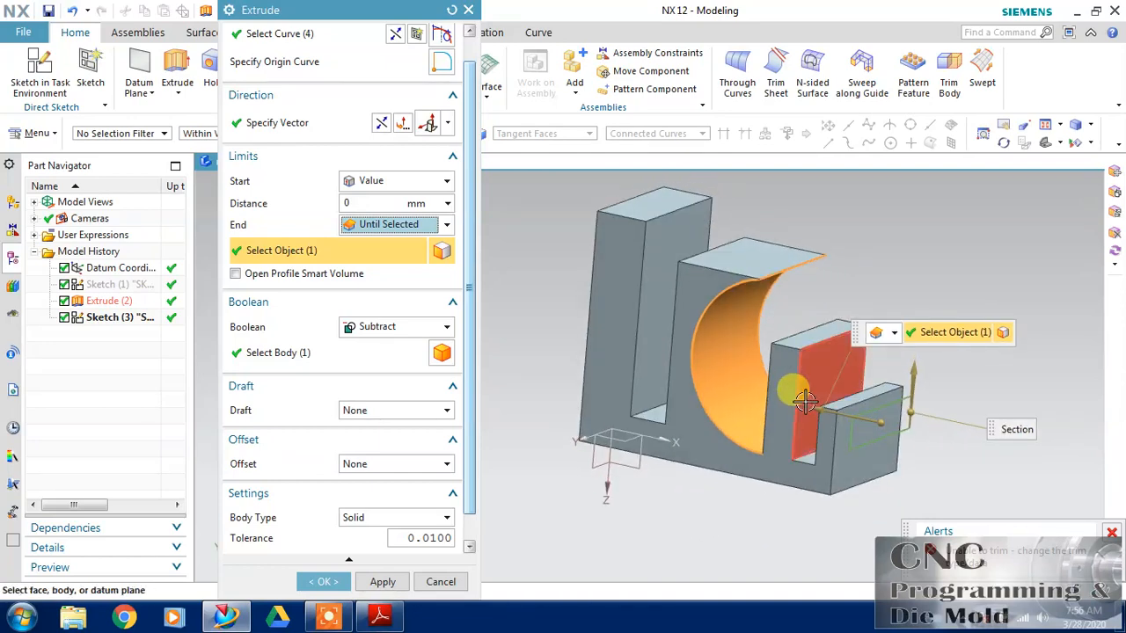
Set the Boolean to Unite and try to show the result of extruding up to the concave cylindrical face
left_click(384, 335)
left_click(384, 363)
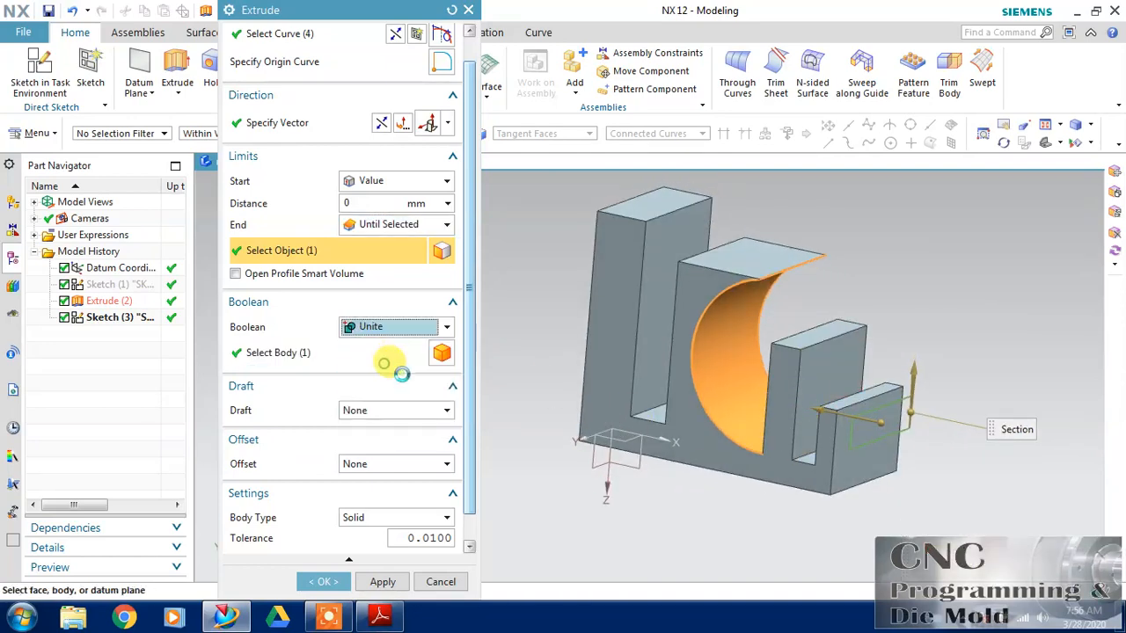
left_click_drag(474, 504, 484, 548)
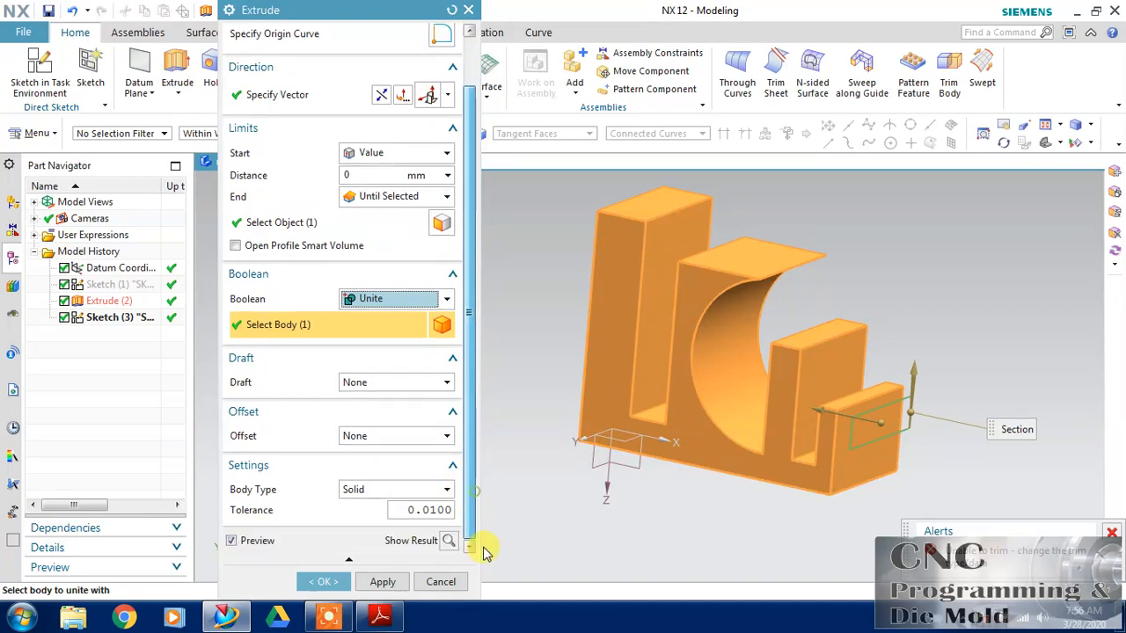
left_click(451, 540)
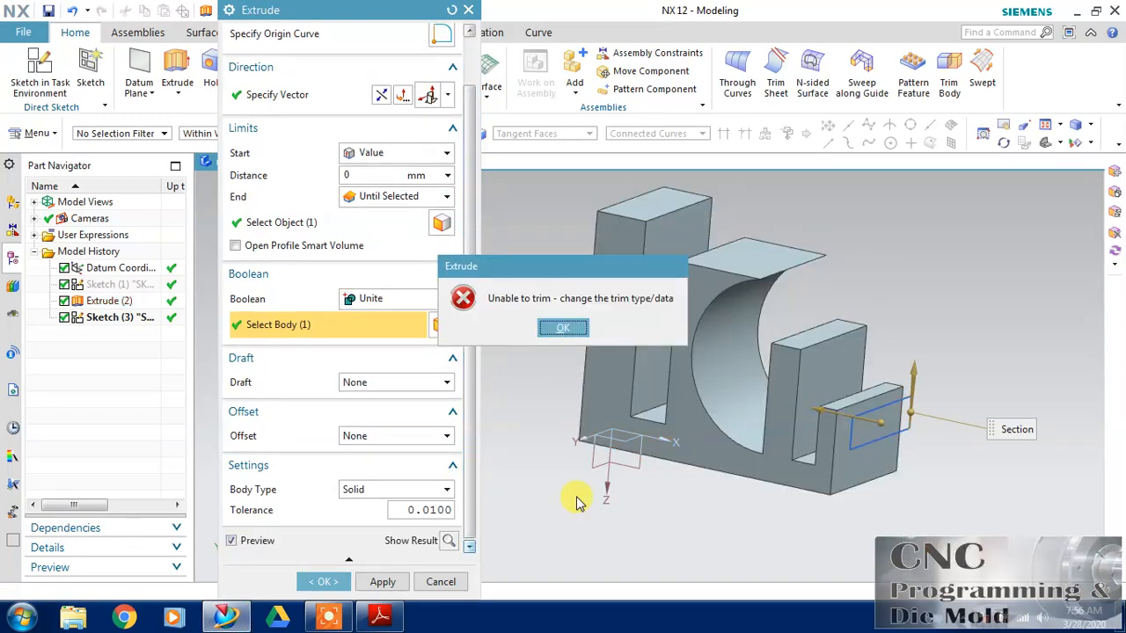
left_click(561, 328)
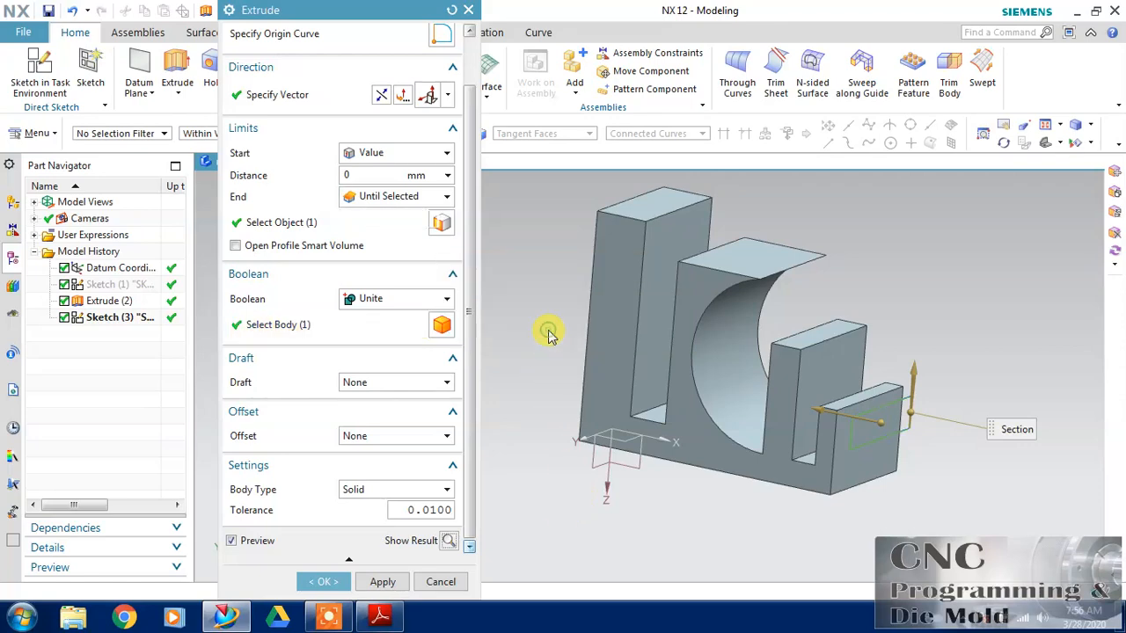
Pick the tallest wall's inner face as the Until Selected limit, set the Boolean to Subtract, and try to show the result
left_click(393, 197)
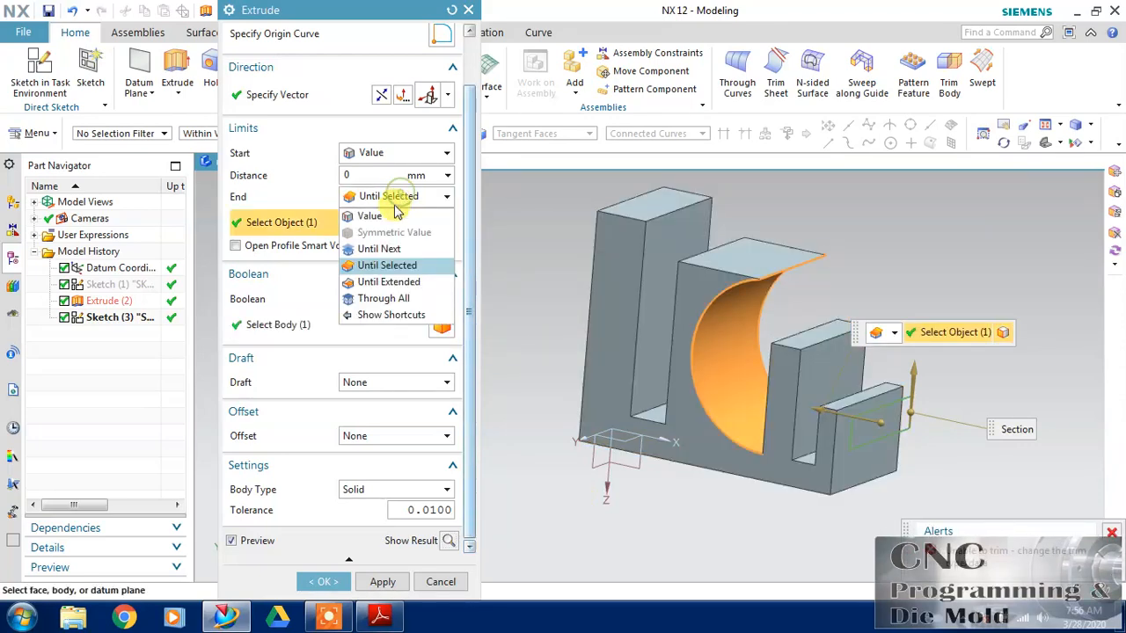
left_click(385, 265)
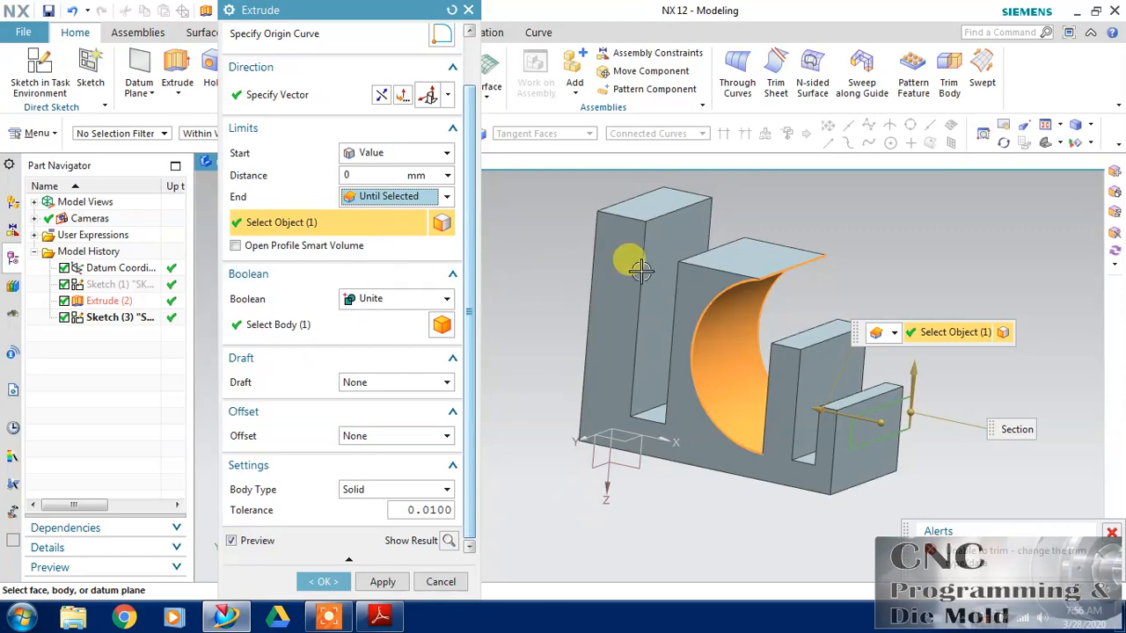
left_click(593, 262)
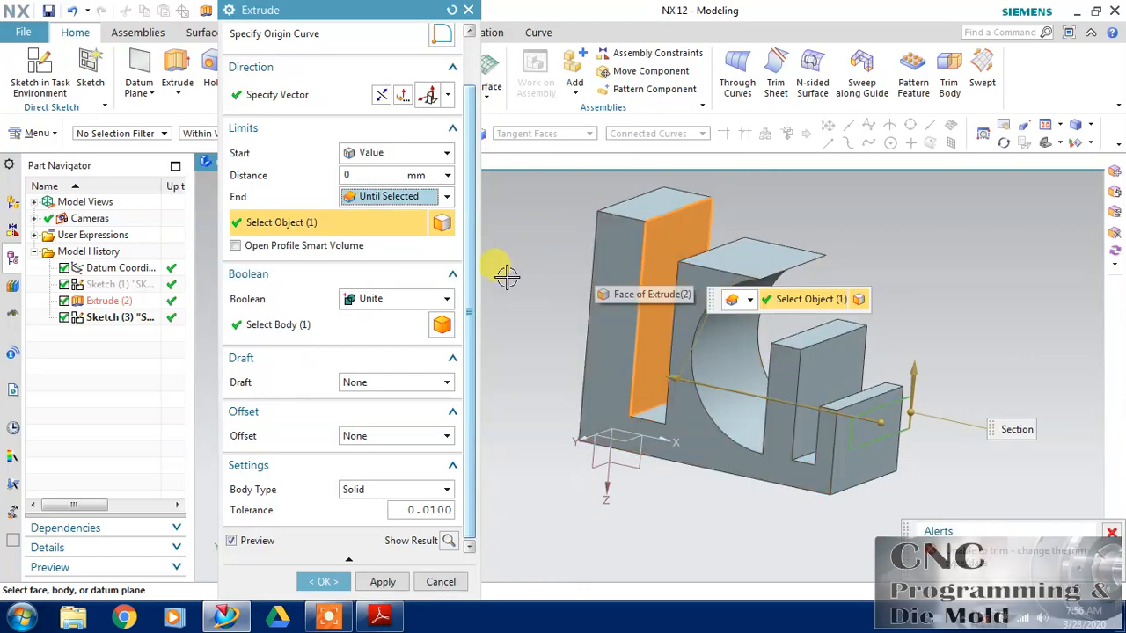
left_click(388, 298)
left_click(376, 350)
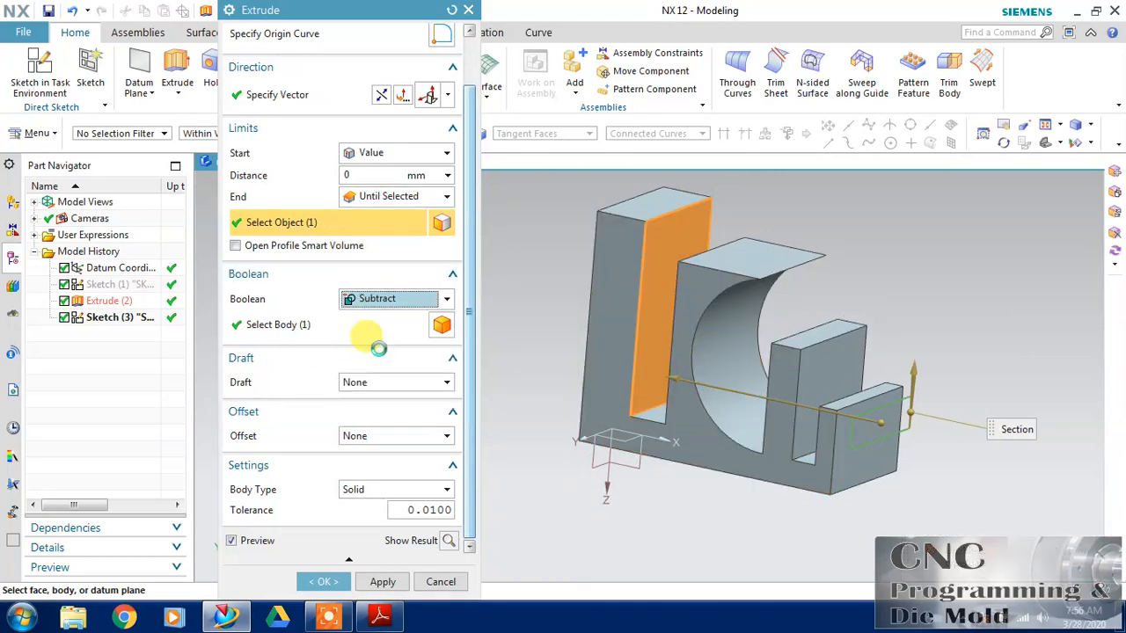
left_click(447, 541)
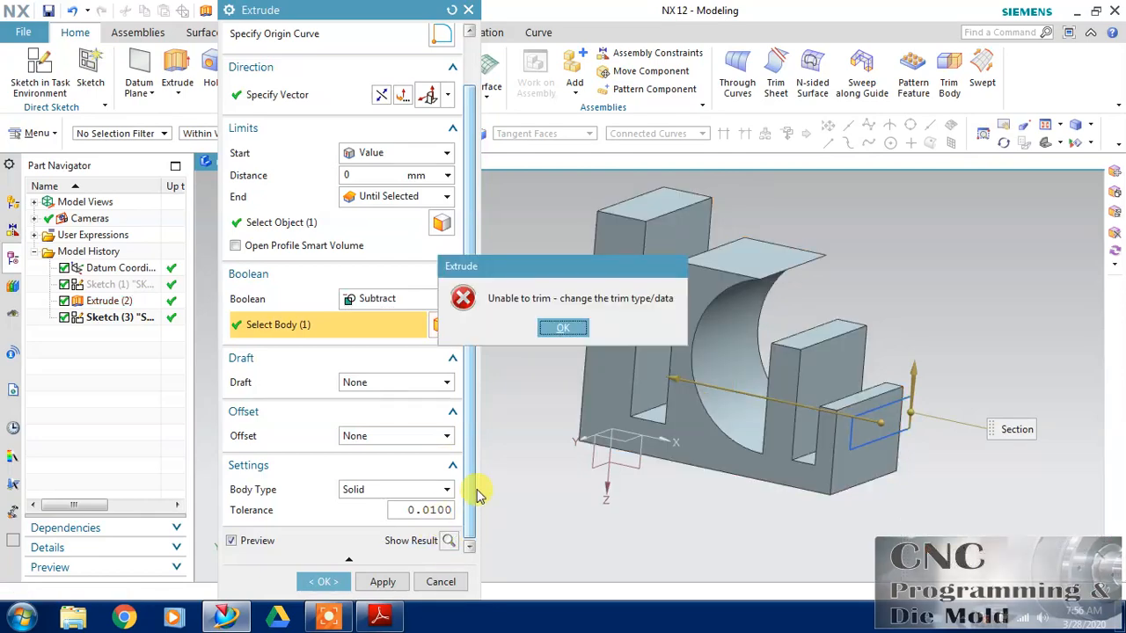
left_click(562, 327)
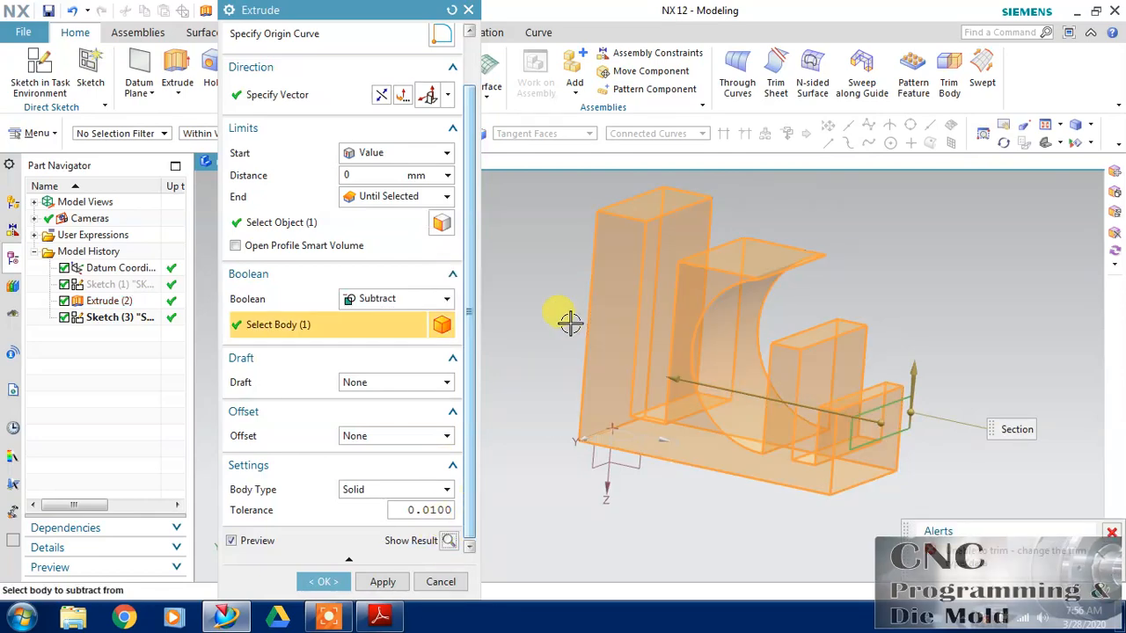
Keep the Boolean at Subtract, set the end limit to Until Extended, and pick the tallest wall's inner face as the limit
left_click(431, 299)
left_click(403, 299)
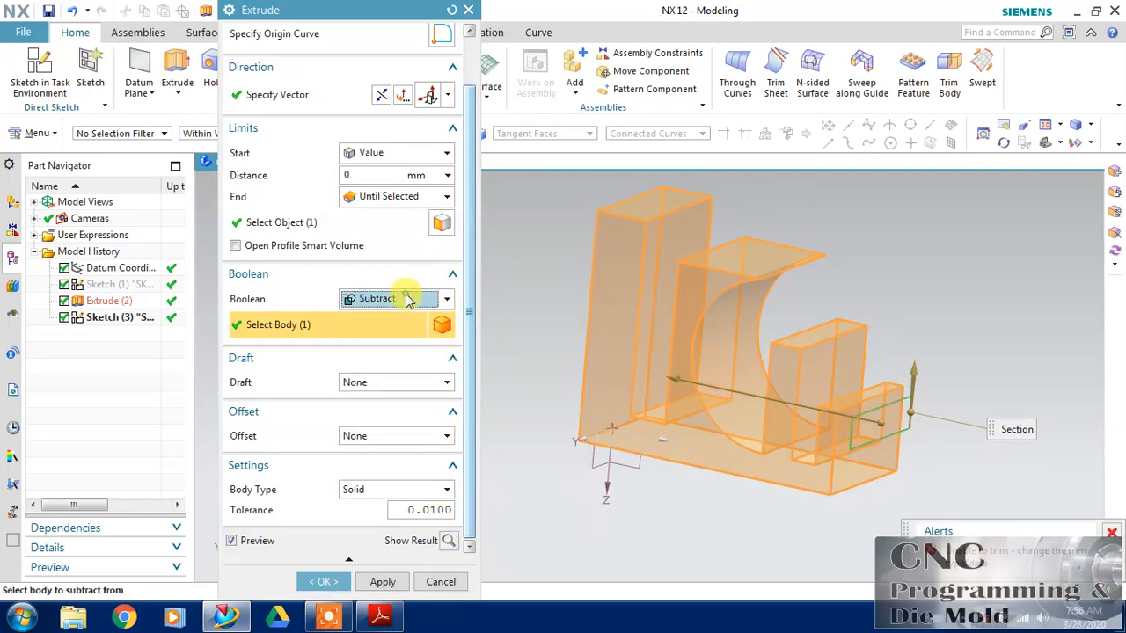
left_click(387, 196)
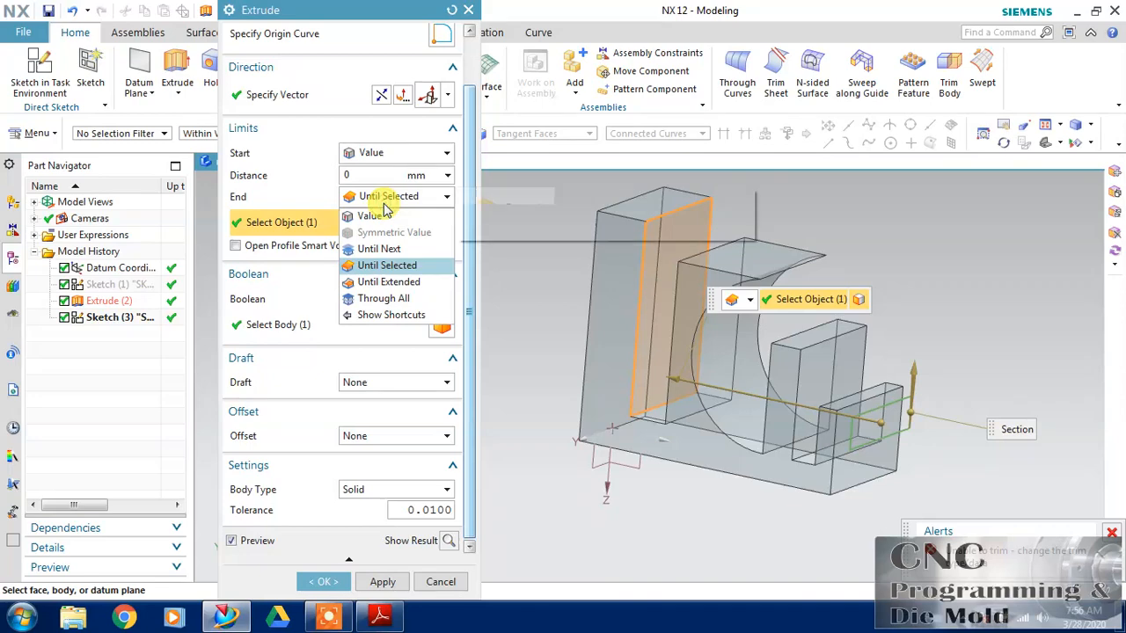
left_click(389, 281)
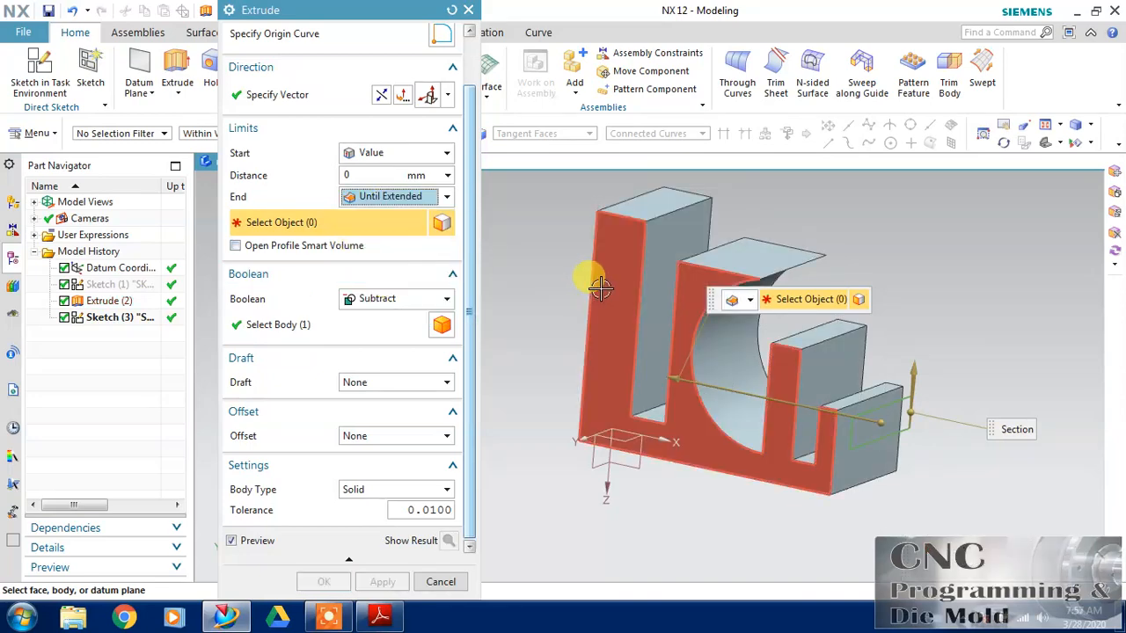
left_click(645, 255)
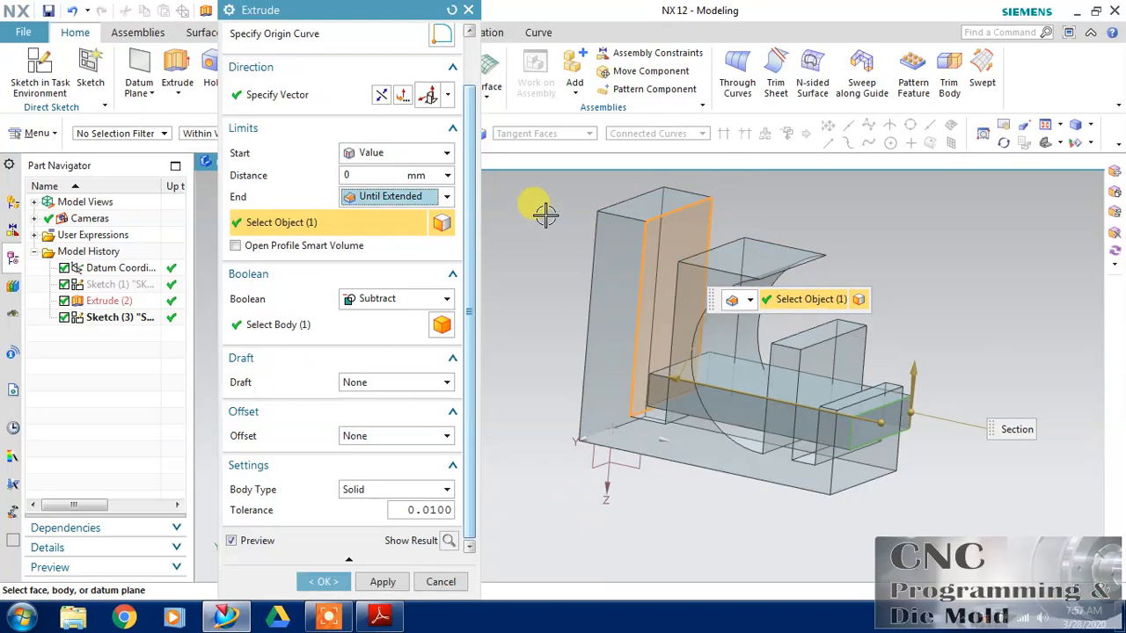
Show the Subtract result up to the tallest wall's extended inner face, inspect the cut through the walls, and undo the result
middle_click_drag(563, 324, 445, 291)
left_click(450, 540)
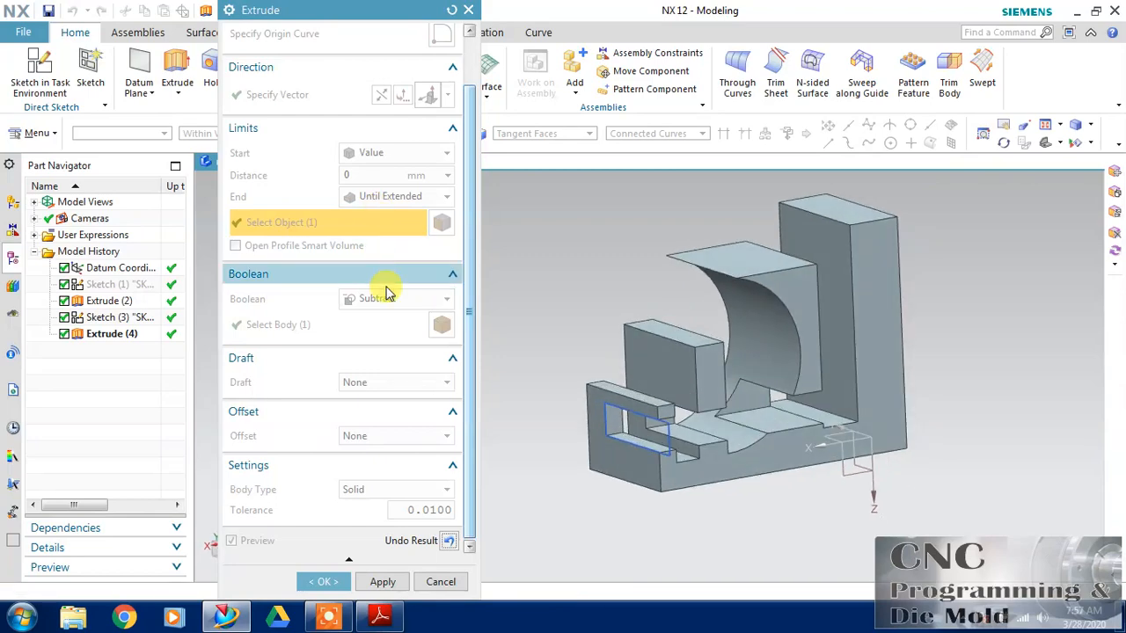
left_click(451, 542)
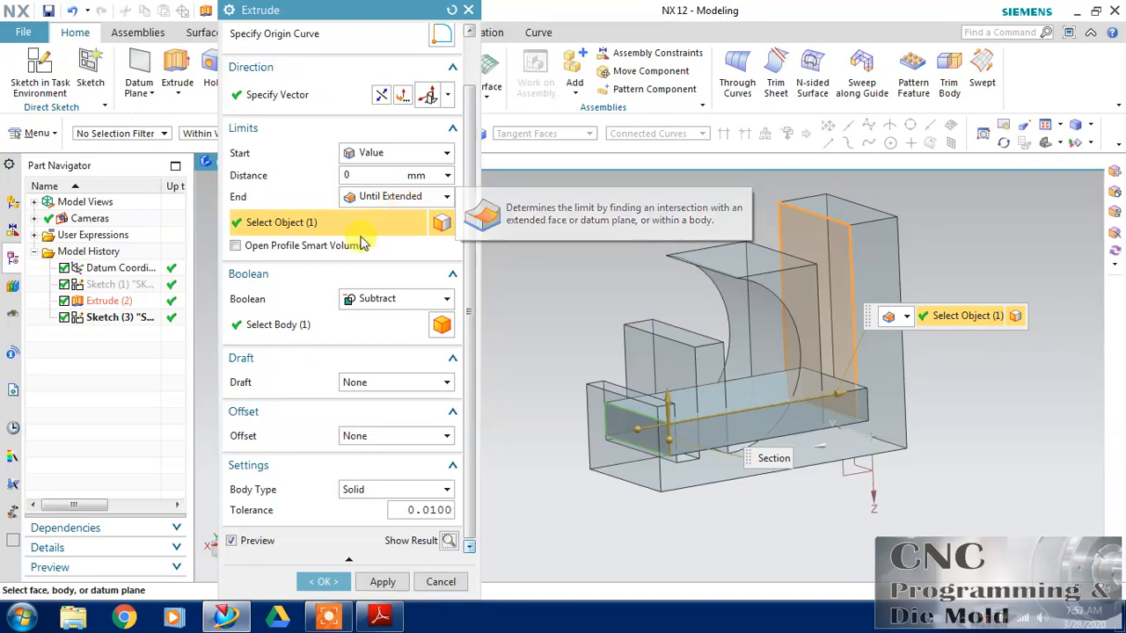
middle_click_drag(1007, 375, 817, 263)
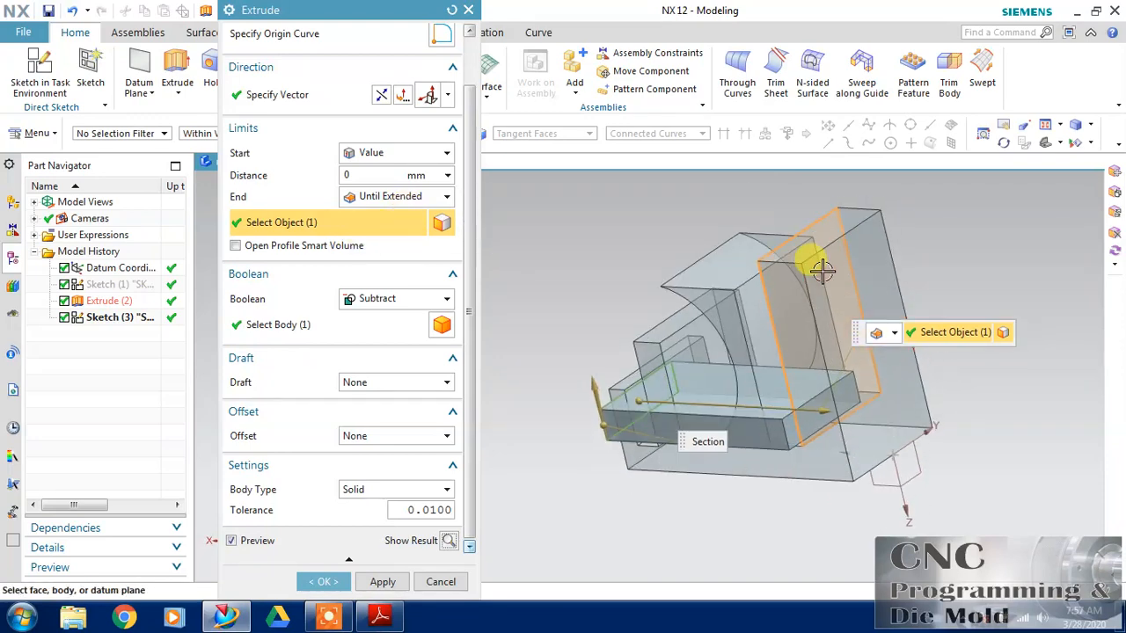
middle_click_drag(673, 325, 668, 352)
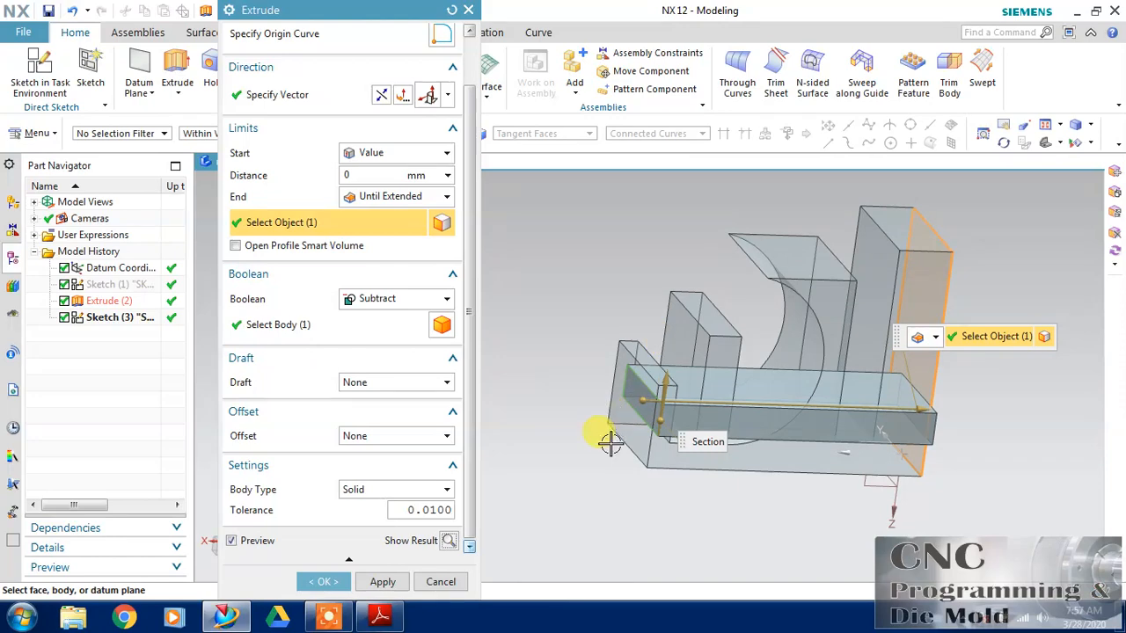
left_click(463, 543)
middle_click_drag(598, 485, 622, 484)
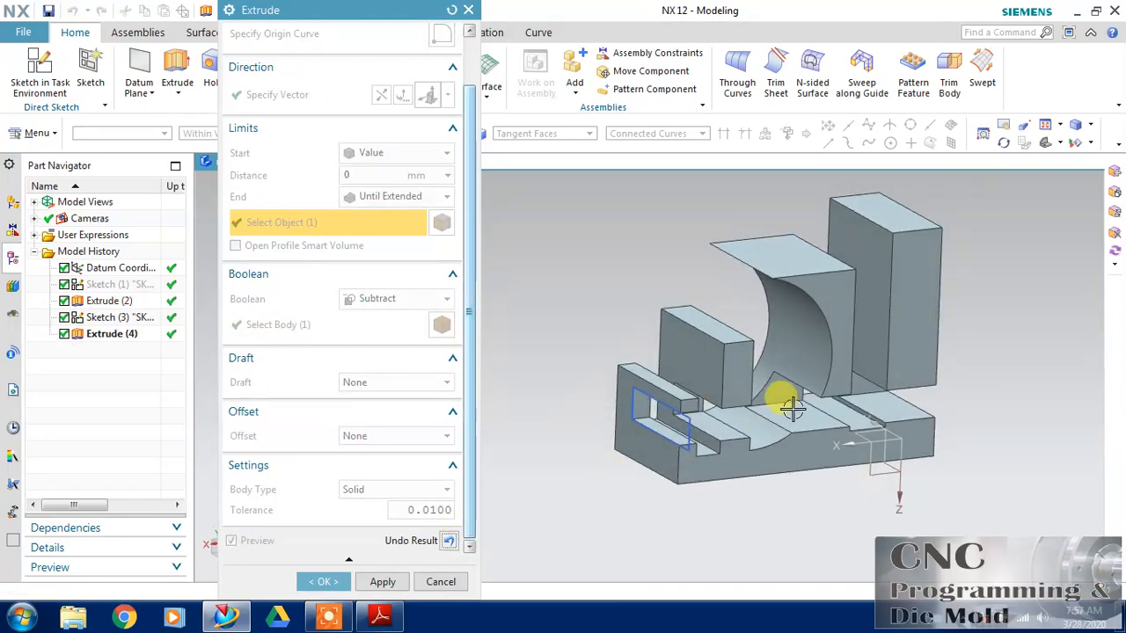
scroll(836, 378, "up", 3)
mouse_move(785, 369)
middle_mouse_down()
mouse_move(798, 350)
mouse_move(794, 366)
middle_mouse_up()
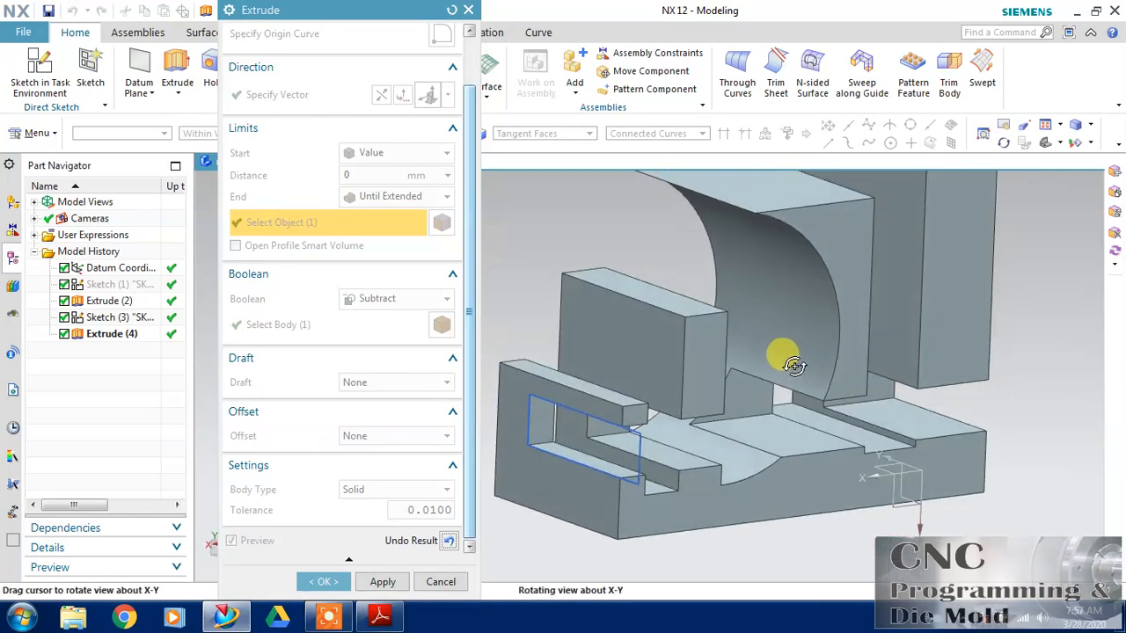
left_click(447, 543)
Pick the concave cylindrical face as the Until Extended limit, show the resulting cut, and undo that result
left_click(420, 199)
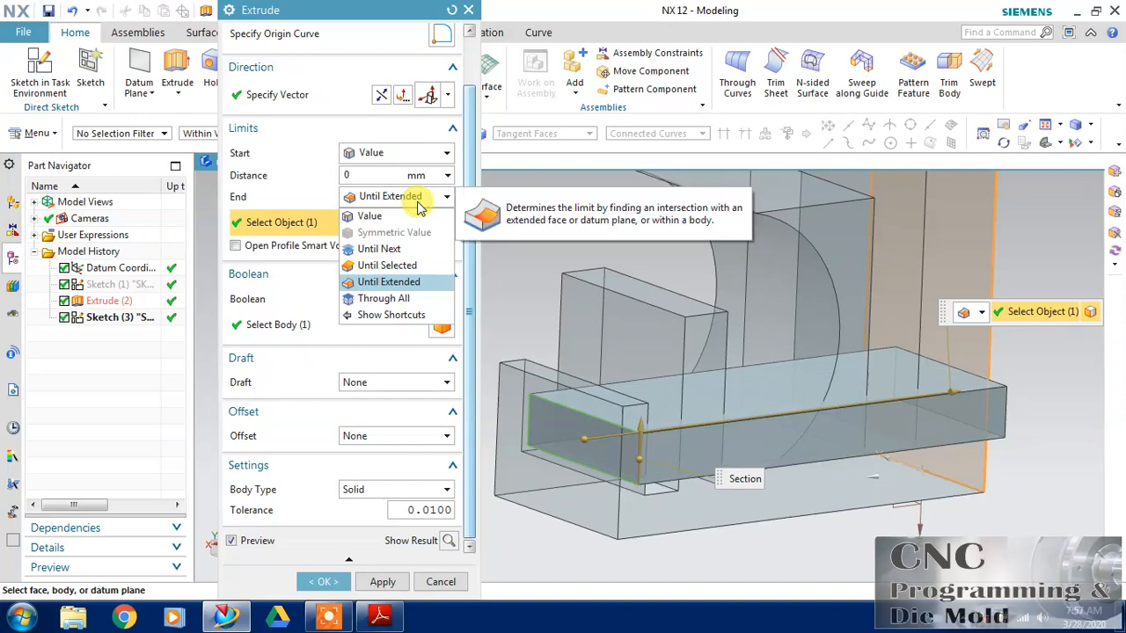
left_click(404, 281)
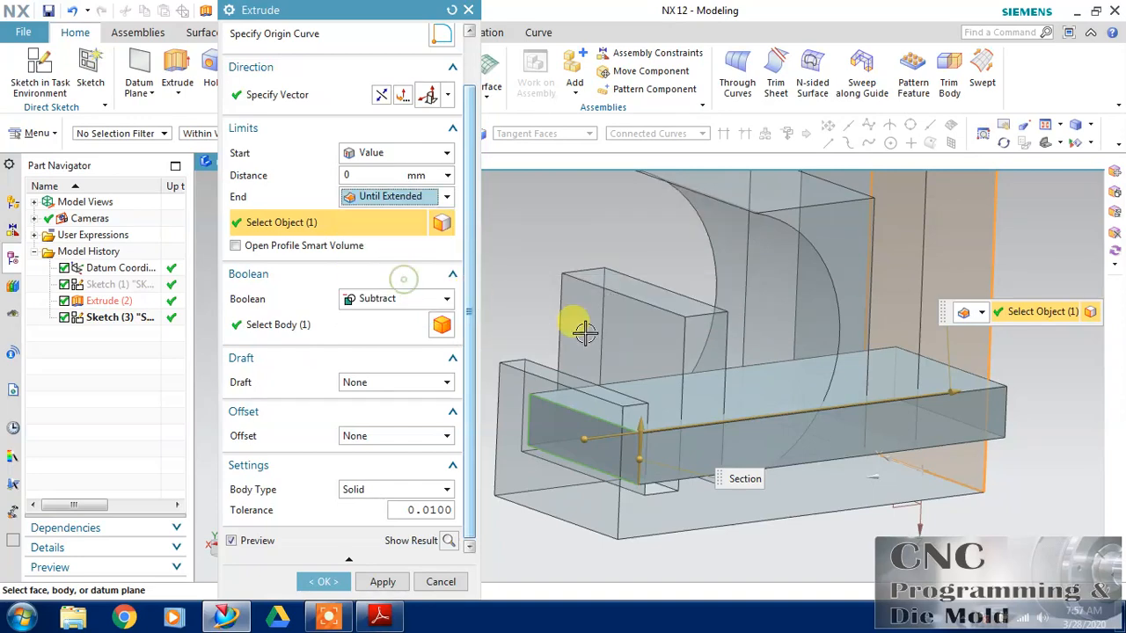
left_click(754, 292)
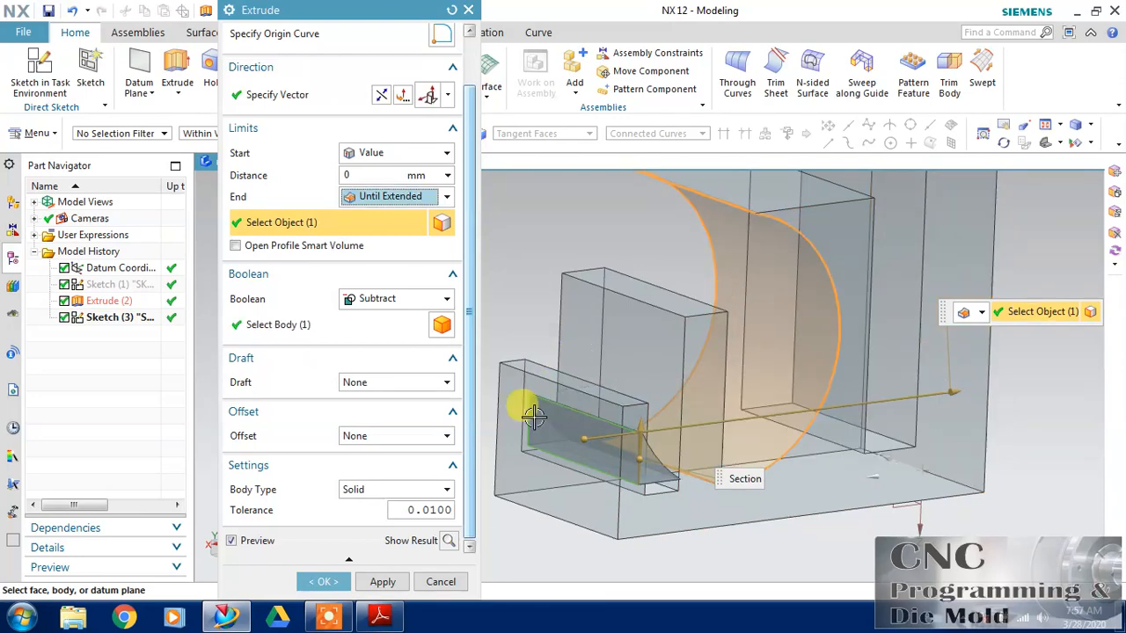
left_click(444, 541)
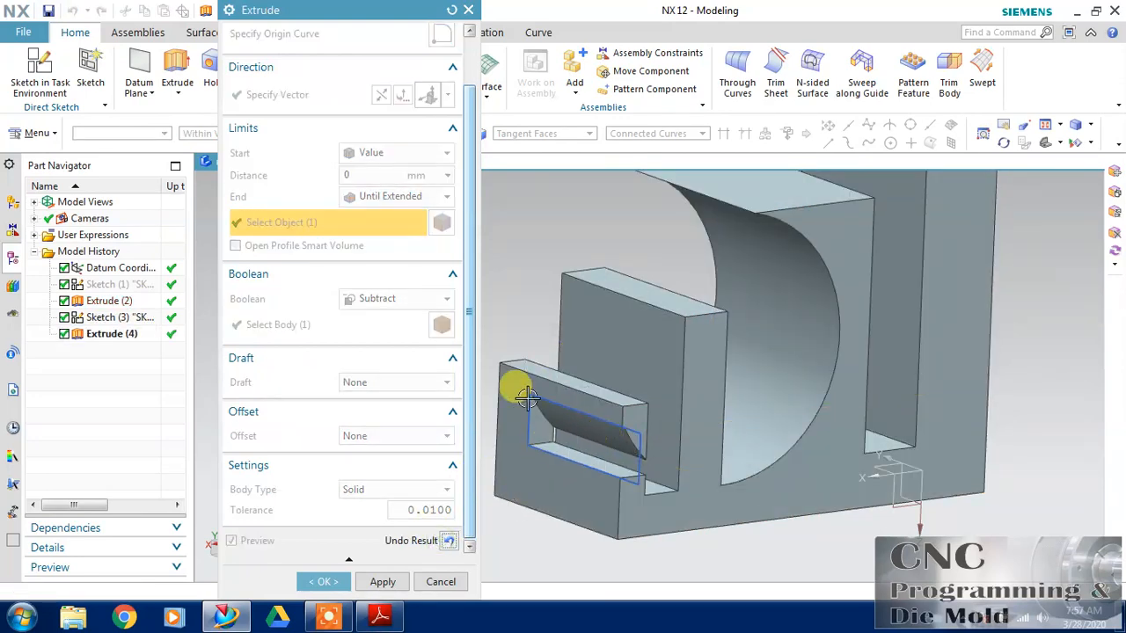
left_click(448, 539)
Set the extrusion's end limit to Through All, show the Subtract result, accept the extrusion, and leave the Extrude command
left_click(391, 196)
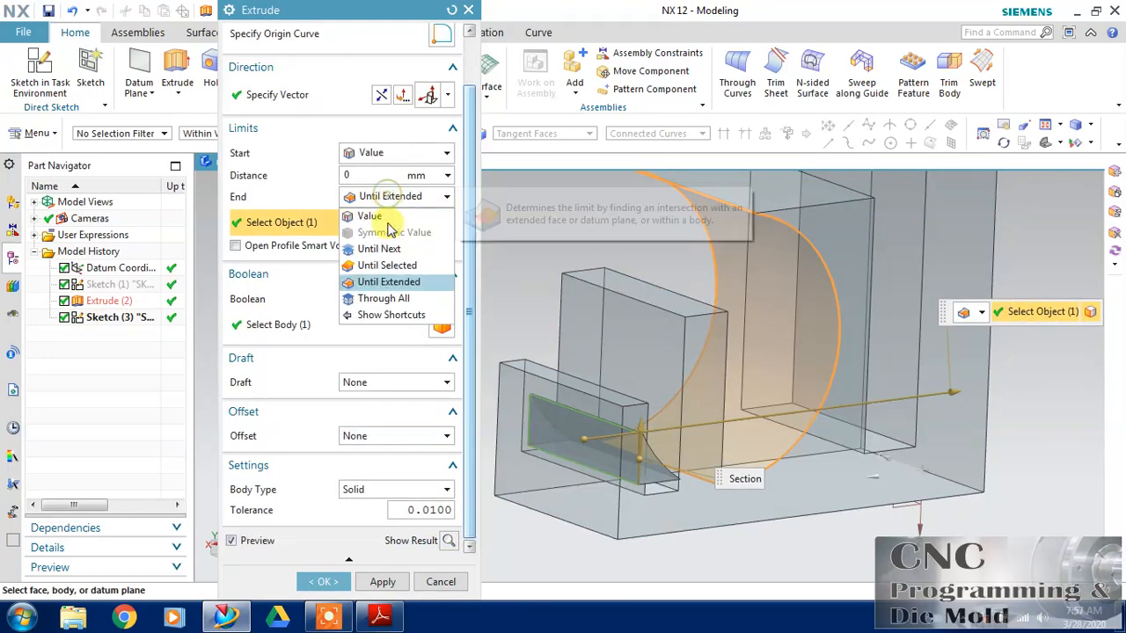
left_click(387, 299)
scroll(858, 368, "down", 3)
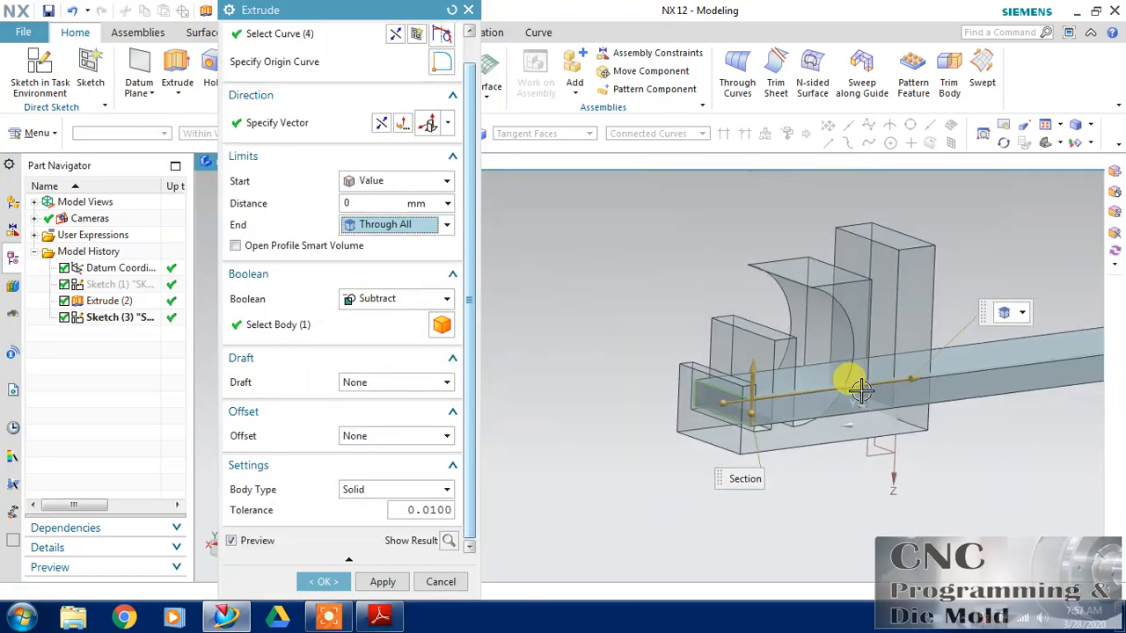
left_click(453, 543)
middle_click_drag(835, 510, 701, 554)
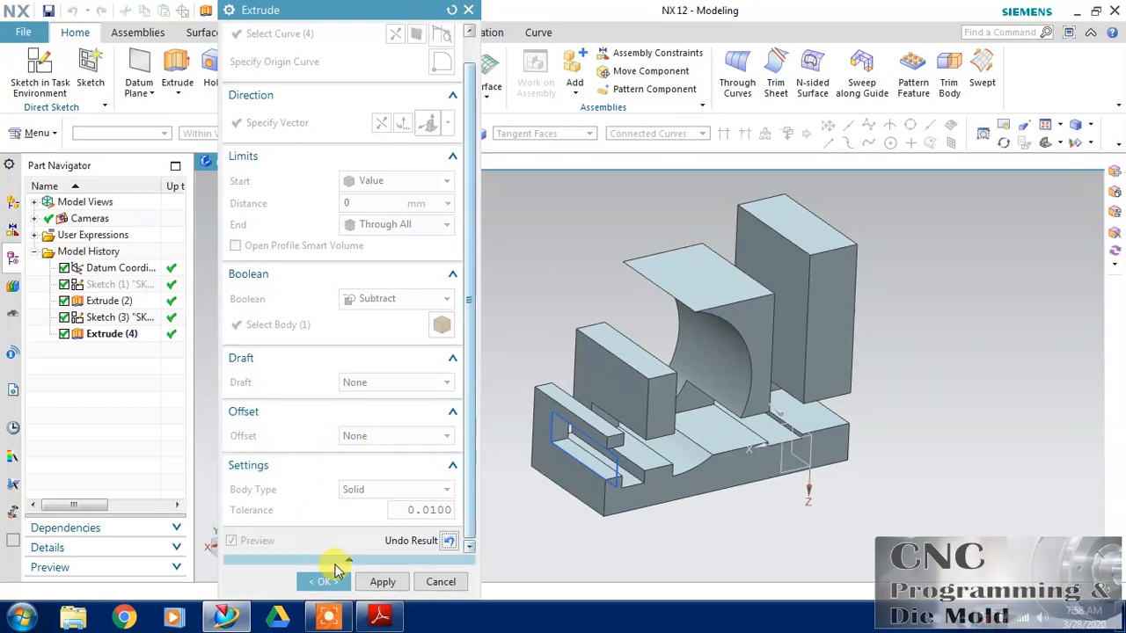
left_click(335, 581)
middle_click_drag(432, 397, 570, 475)
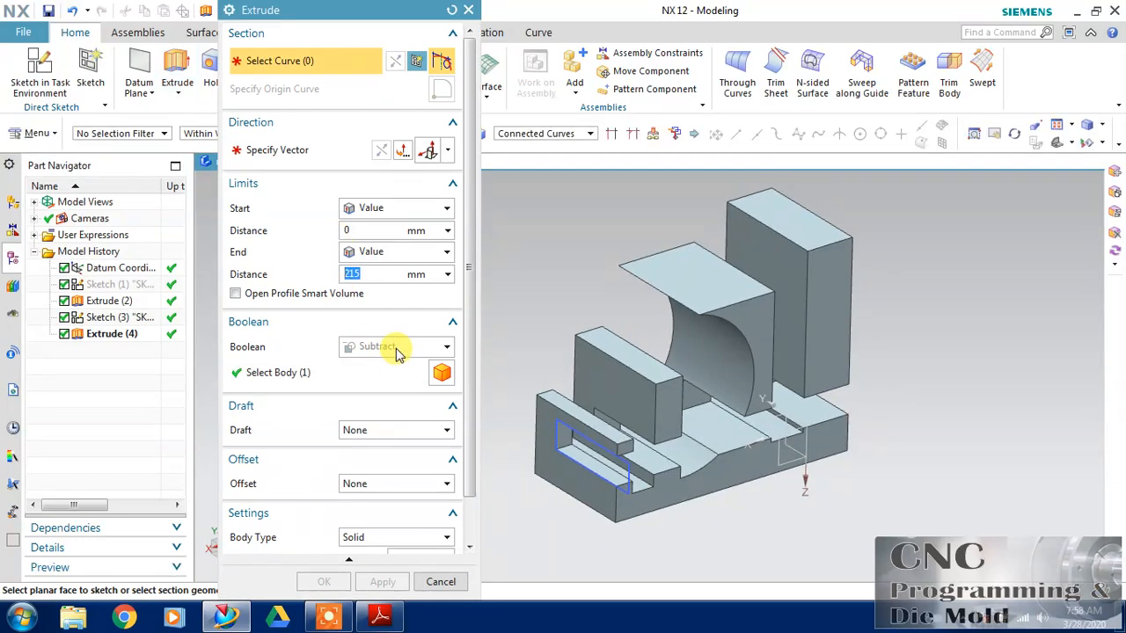
left_click(446, 583)
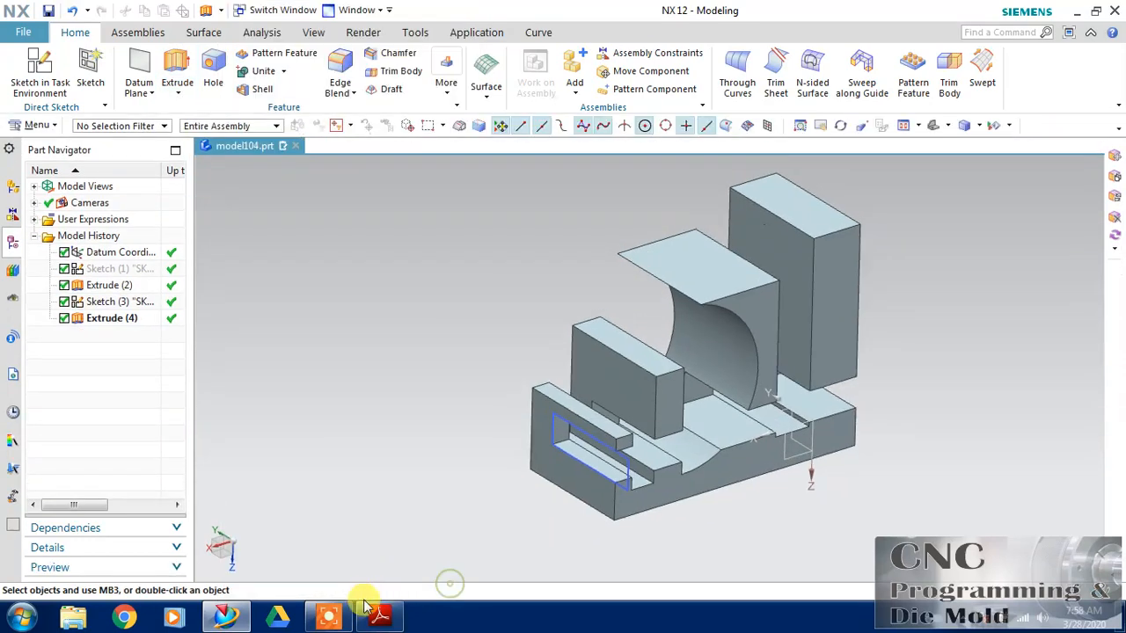